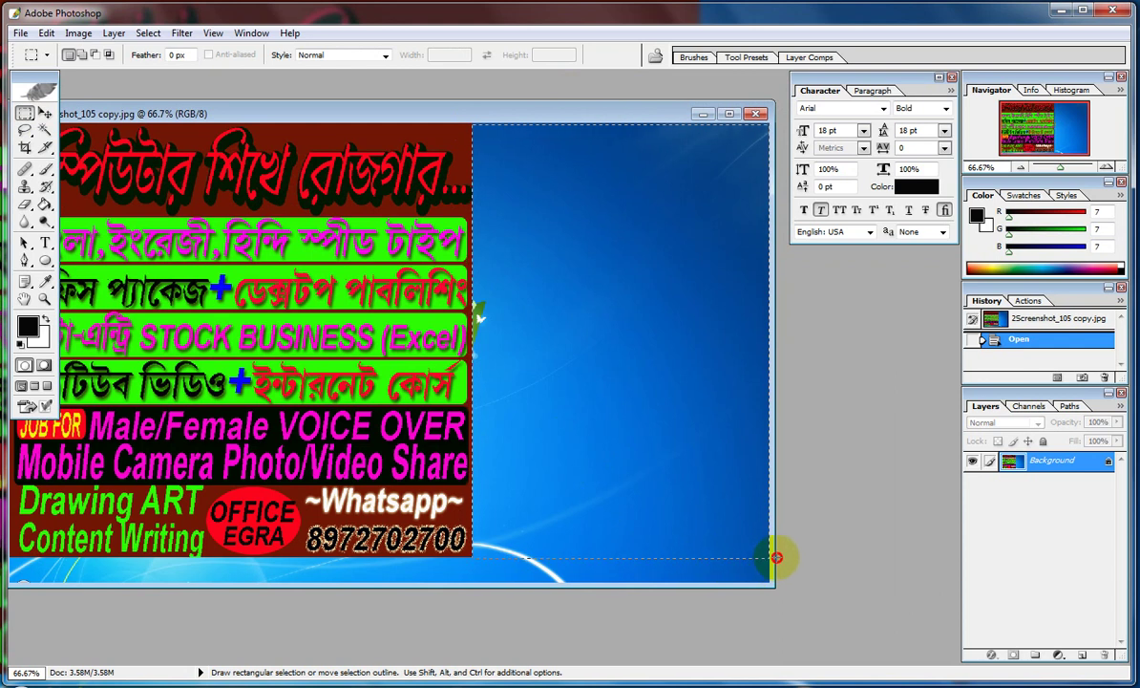
# Step: Marquee-select the empty blue area beside the poster, down to the poster's lower edge, and paste a copy of it as a new layer
pyautogui.moveTo(777, 557); pyautogui.dragTo(776, 556)
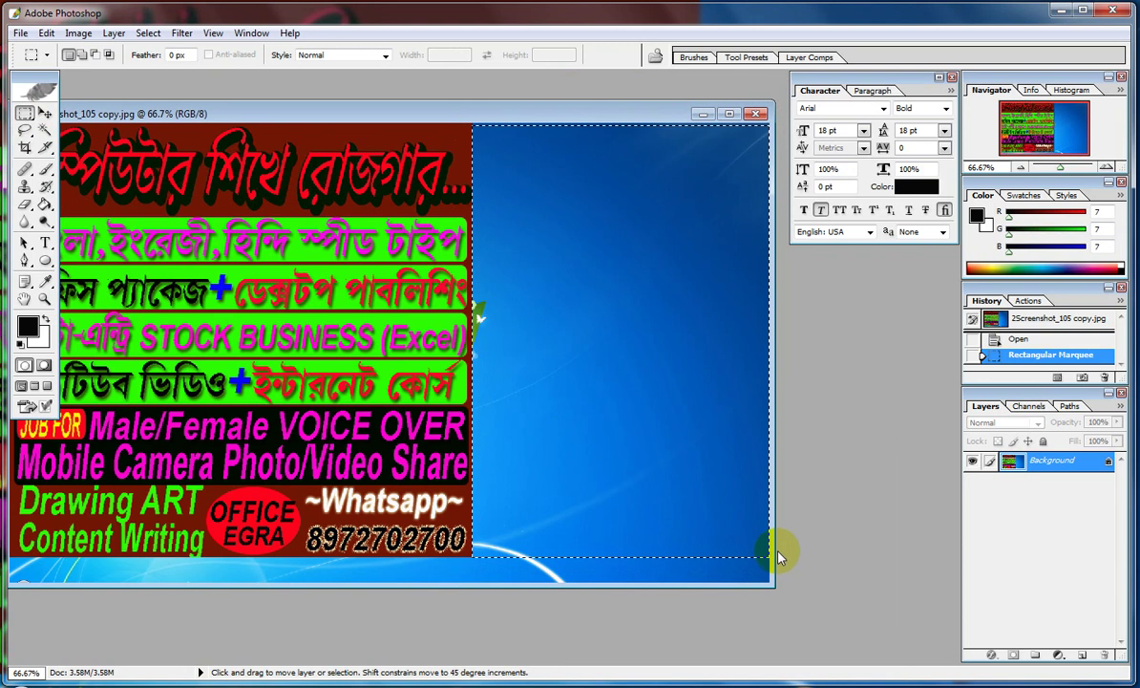
pyautogui.click(1064, 10)
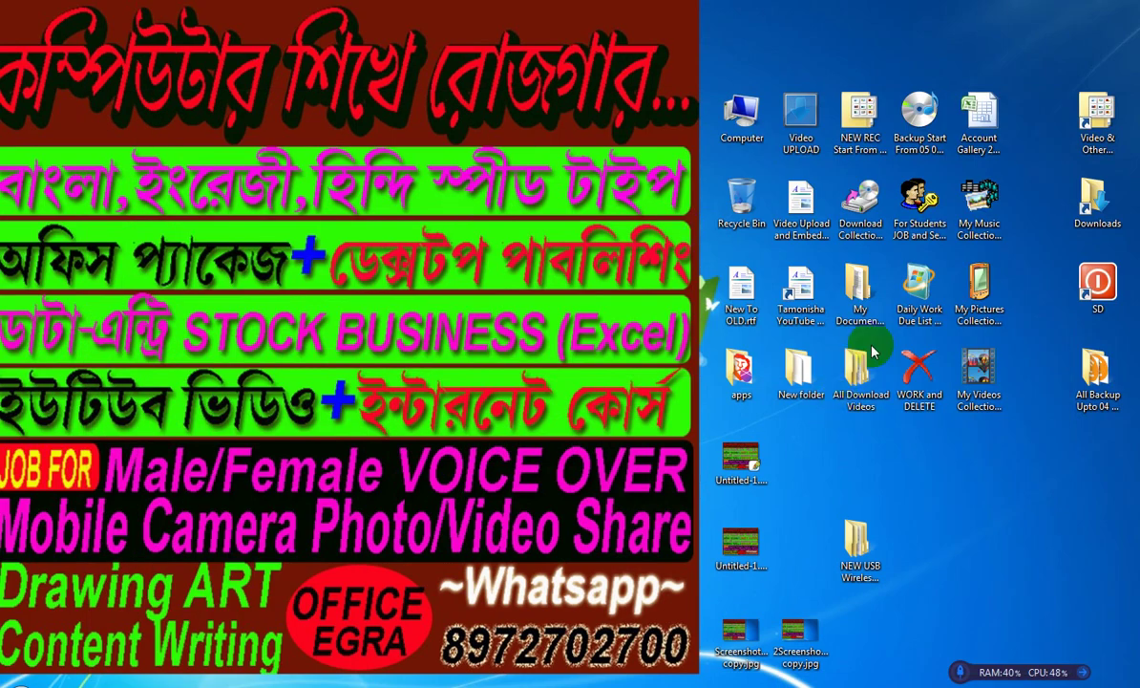
pyautogui.hotkey('alt', 'Tab')
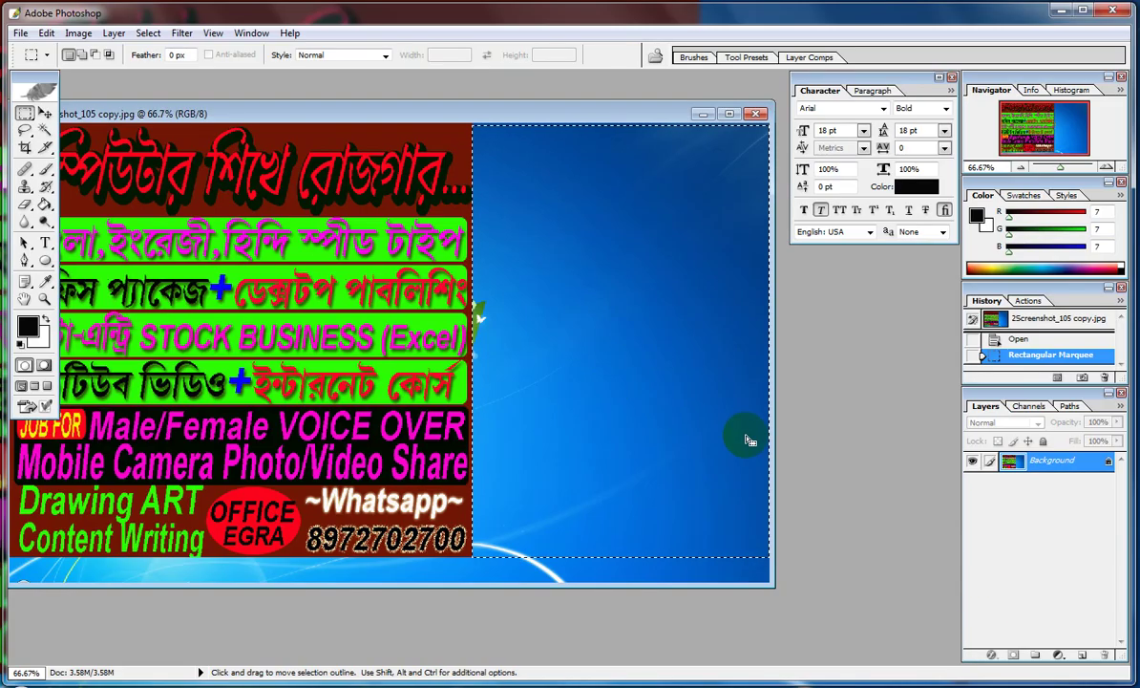
pyautogui.hotkey('ctrl', 'v')
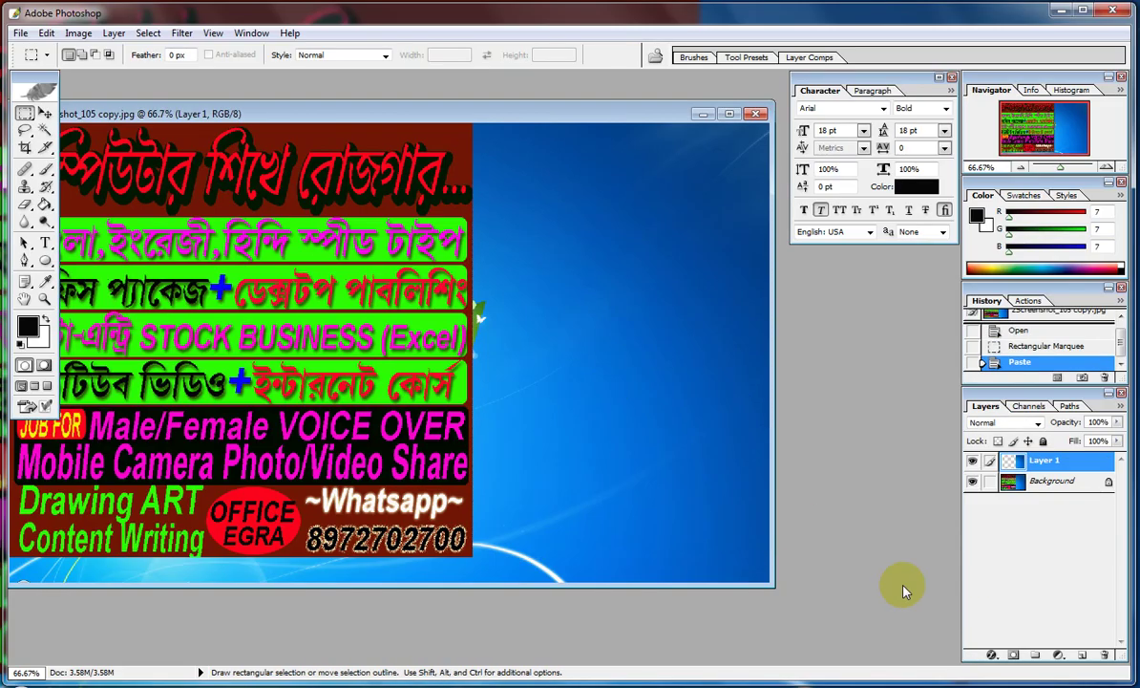
# Step: Apply an inner Bevel and Emboss to the pasted blue panel with 1000% depth and 18 px size
pyautogui.click(991, 655)
pyautogui.click(1011, 553)
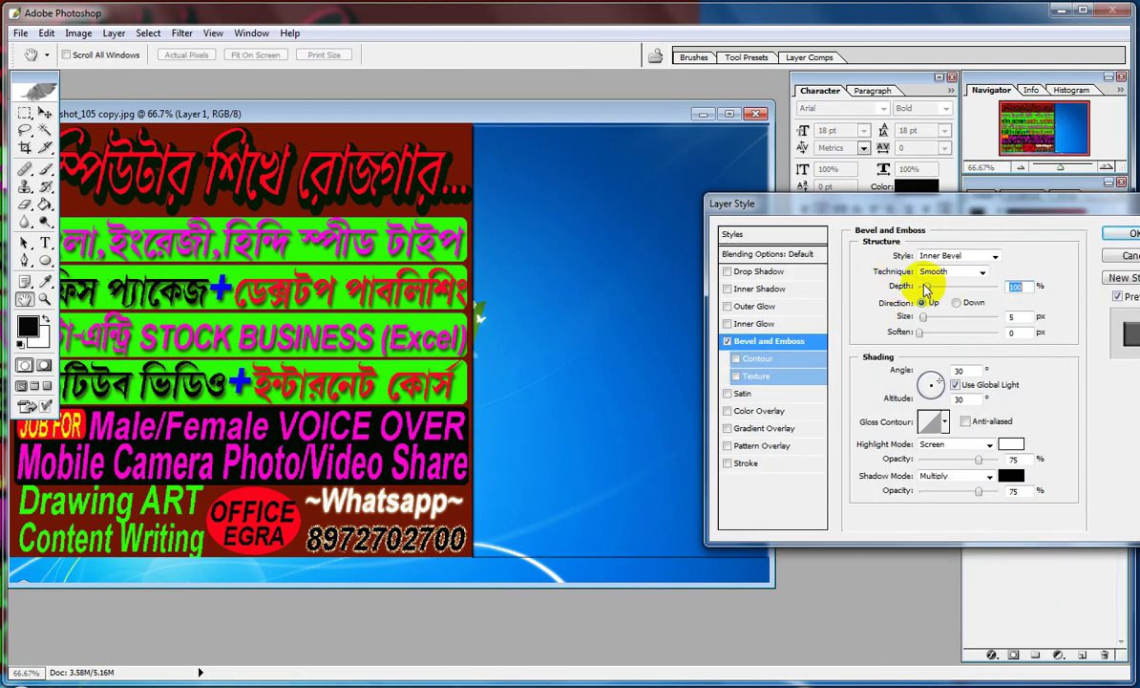
pyautogui.moveTo(928, 287); pyautogui.dragTo(1026, 287)
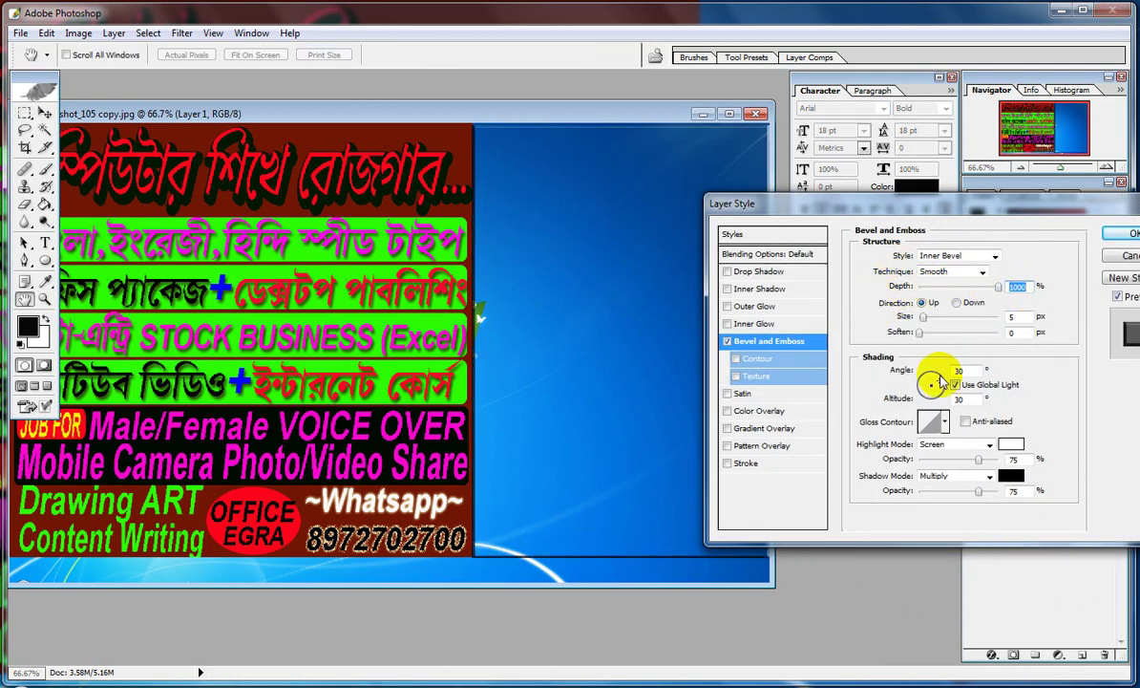
pyautogui.moveTo(922, 316)
pyautogui.mouseDown()
pyautogui.moveTo(973, 323)
pyautogui.moveTo(931, 333)
pyautogui.mouseUp()
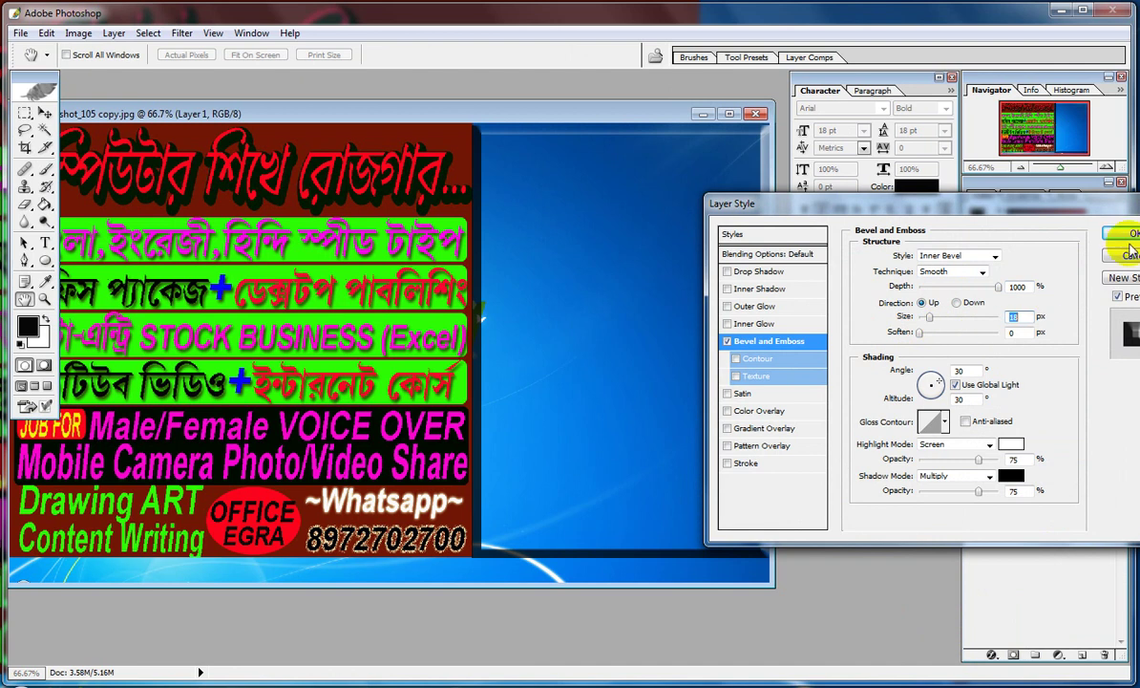
pyautogui.click(1127, 237)
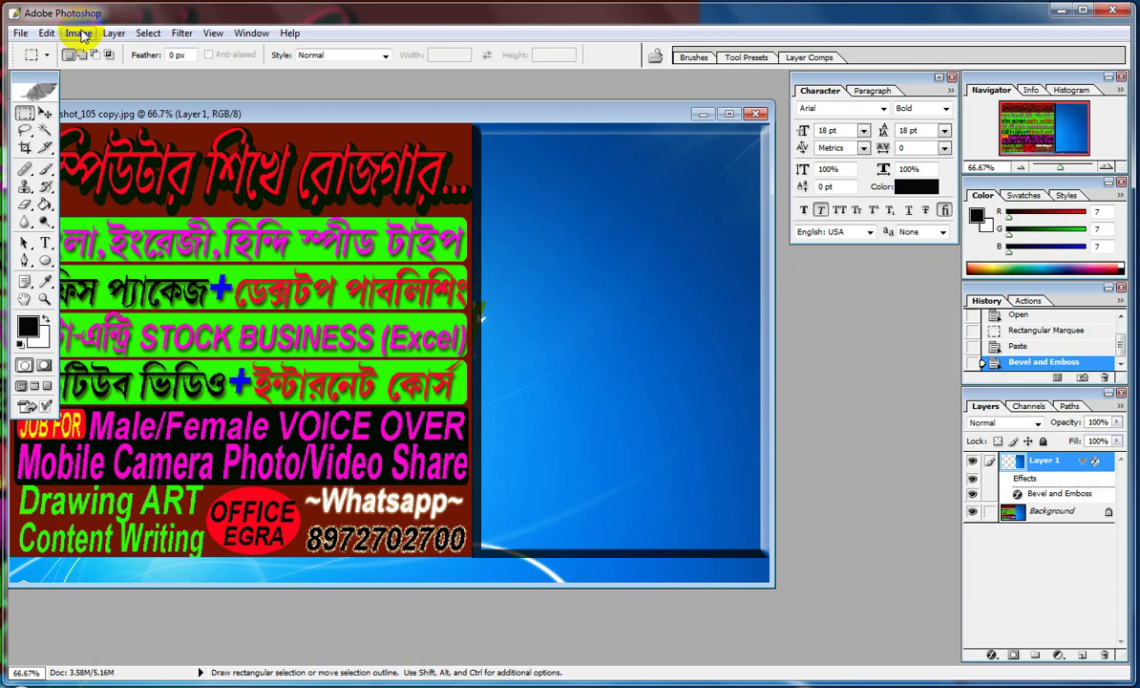
# Step: Add a new layer and write the text "Our Service" near the upper part of the blue panel
pyautogui.click(114, 32)
pyautogui.moveTo(134, 50)
pyautogui.click(360, 52)
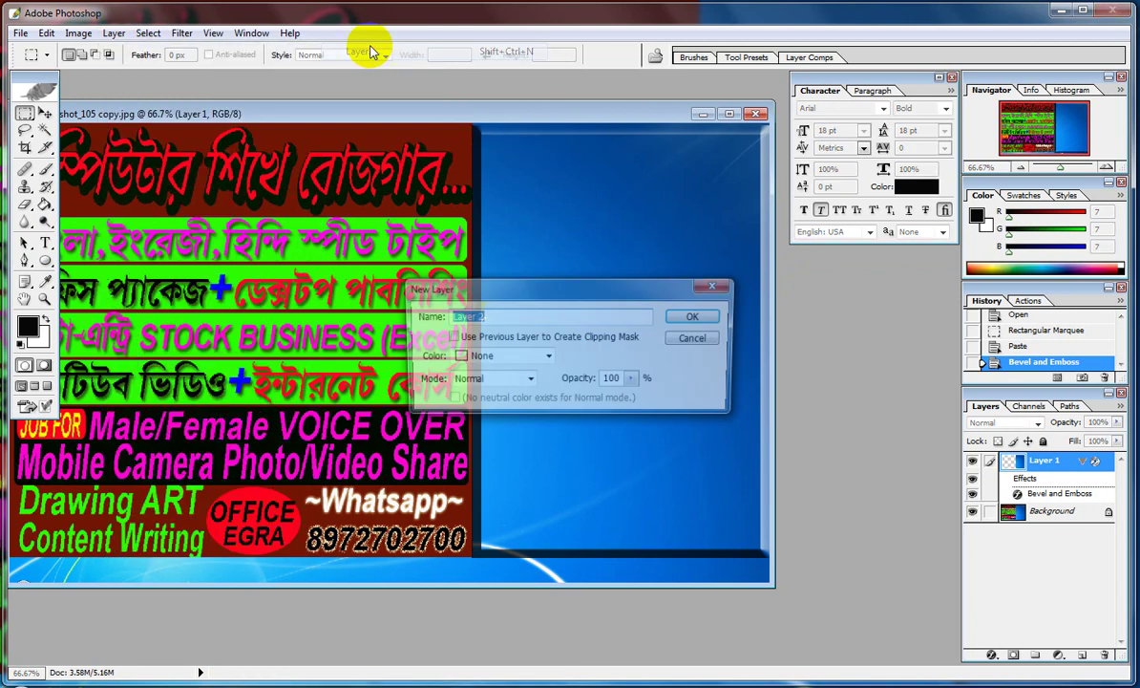
pyautogui.click(679, 308)
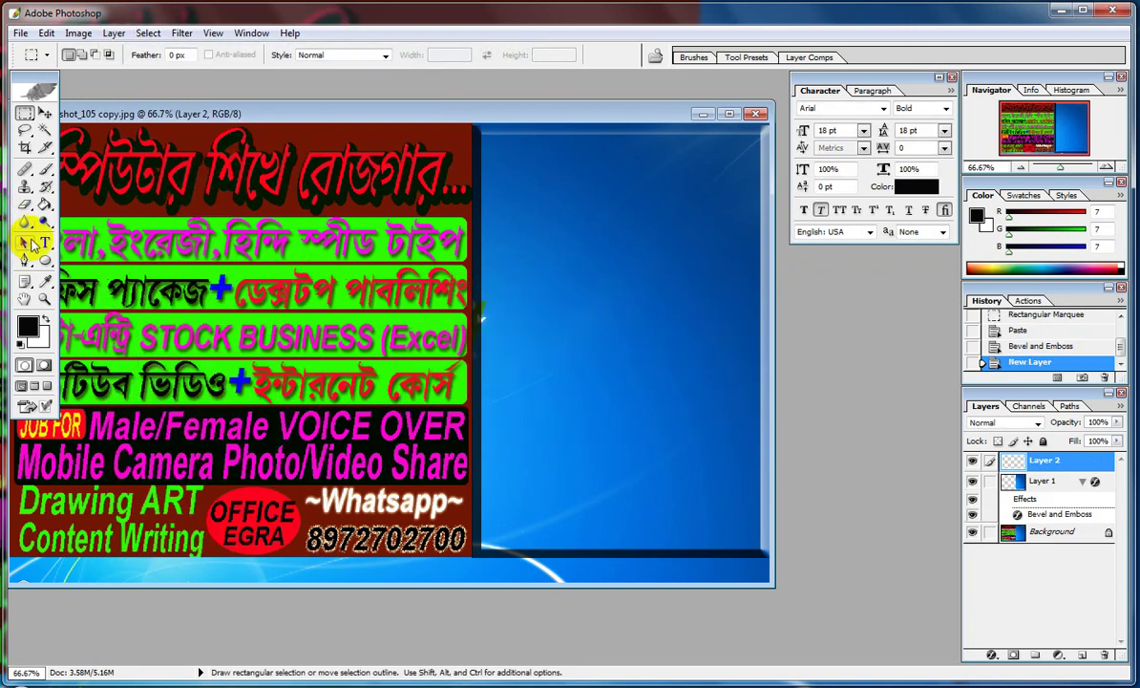
pyautogui.click(43, 242)
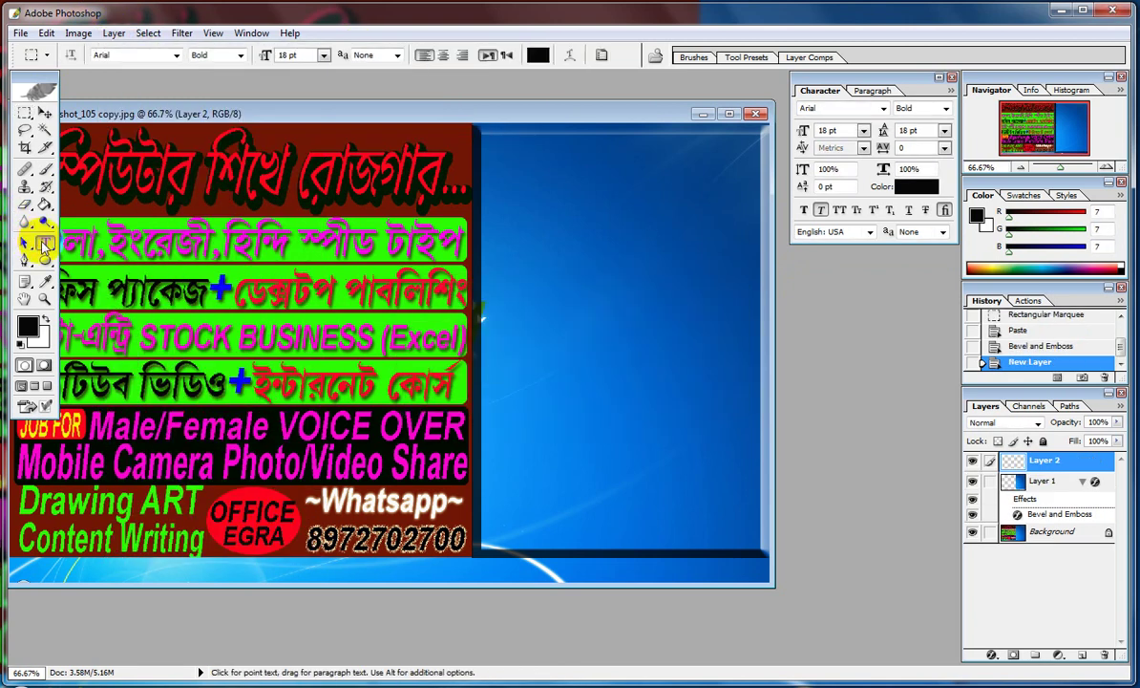
pyautogui.click(535, 165)
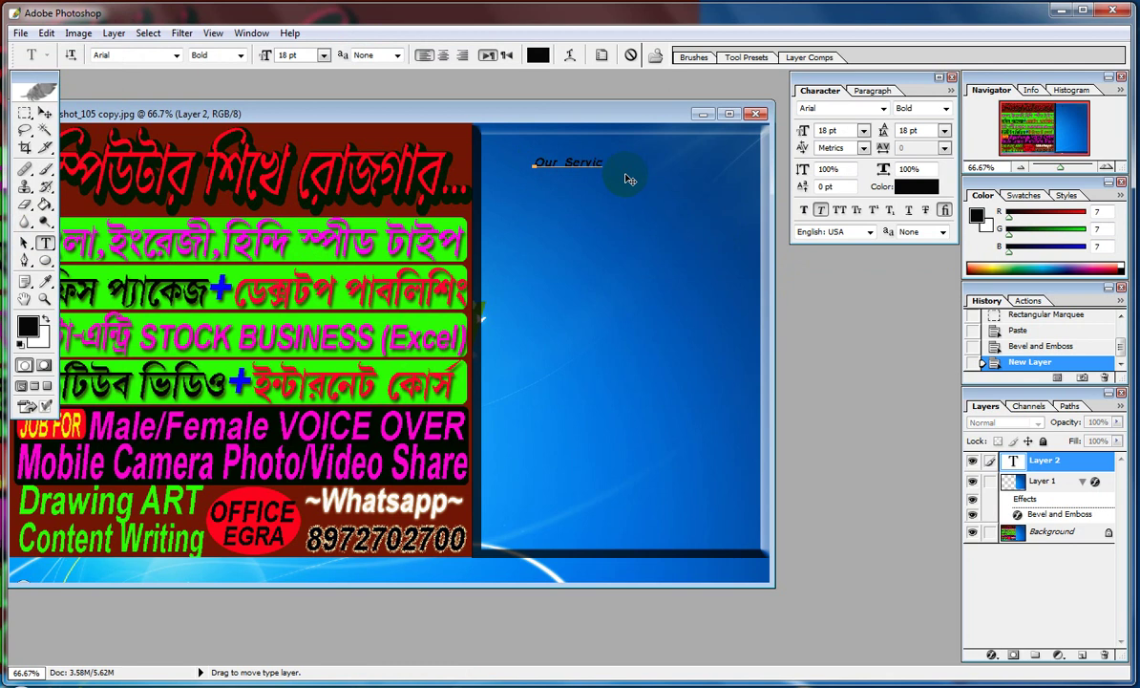
# Step: Enlarge the "Our Service" text to about 312% width and 321% height and place it as a heading across the blue panel's upper edge
pyautogui.click(45, 112)
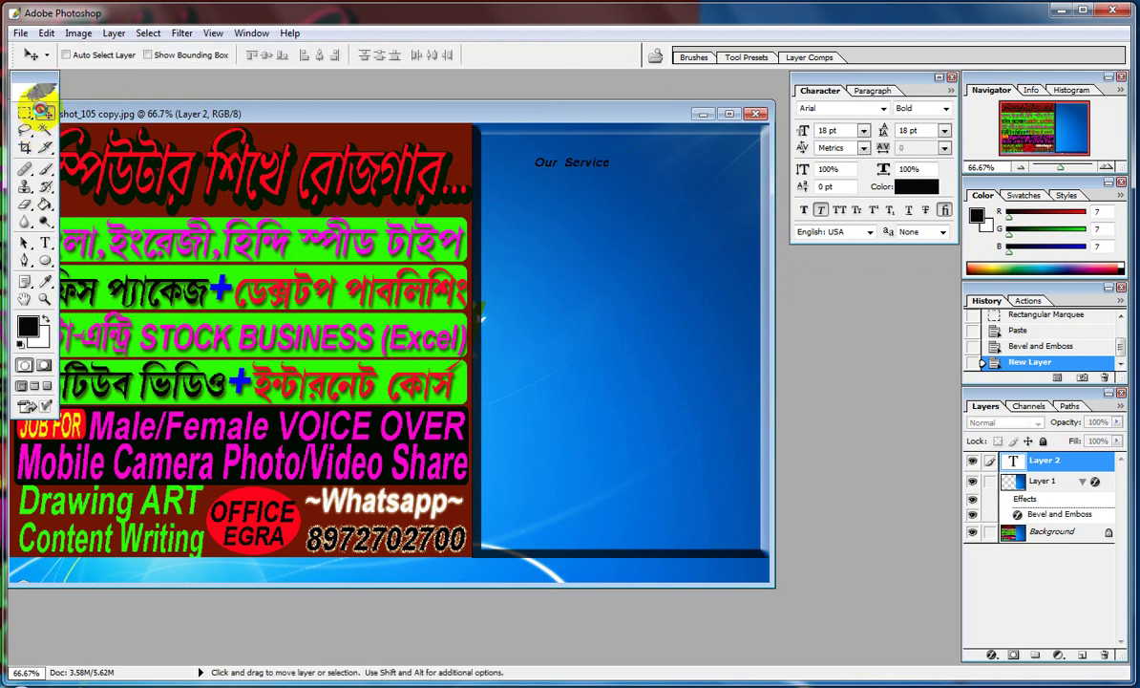
pyautogui.moveTo(537, 166); pyautogui.dragTo(724, 178)
pyautogui.hotkey('ctrl', 't')
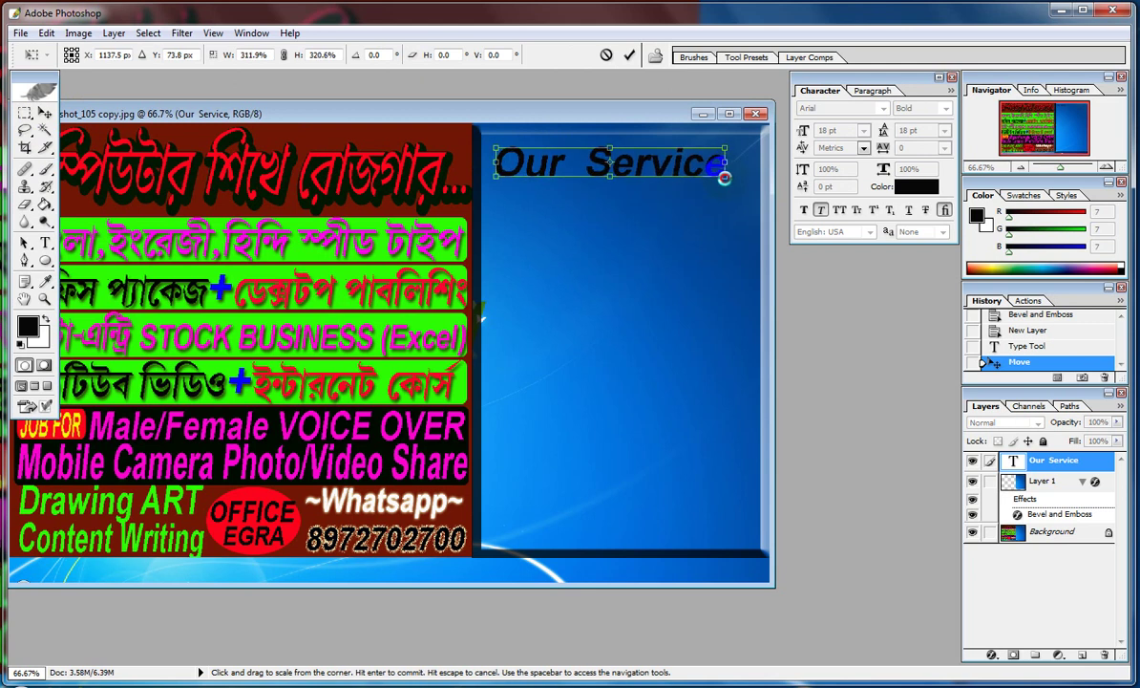
pyautogui.press('Return')
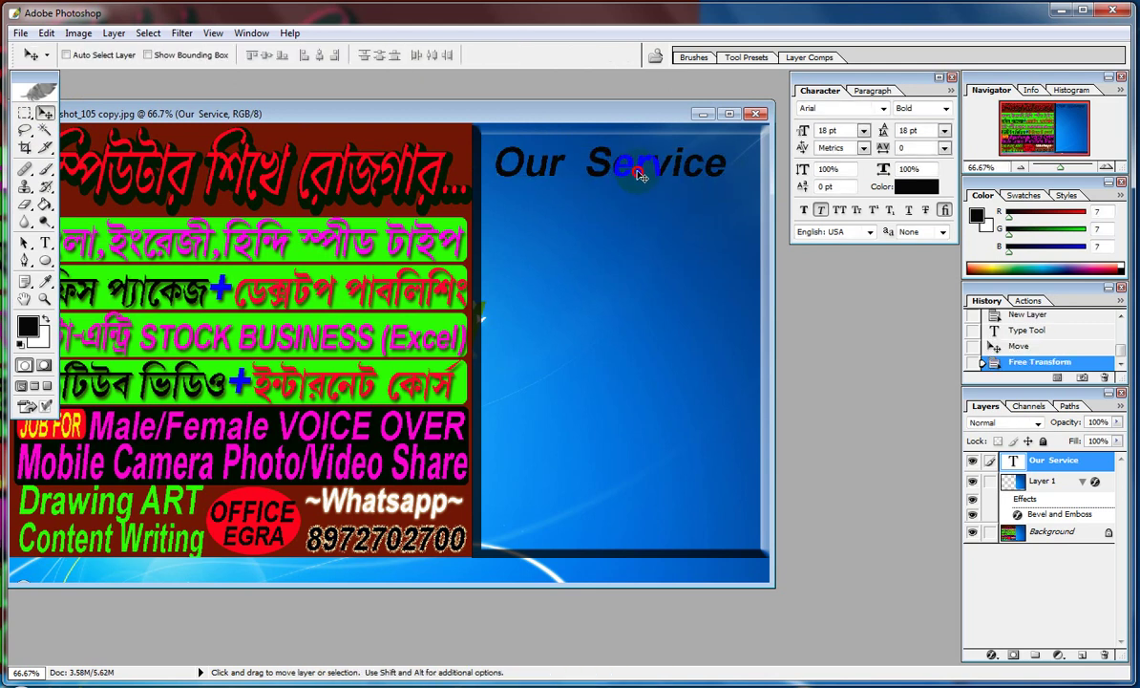
pyautogui.moveTo(636, 172); pyautogui.dragTo(644, 167)
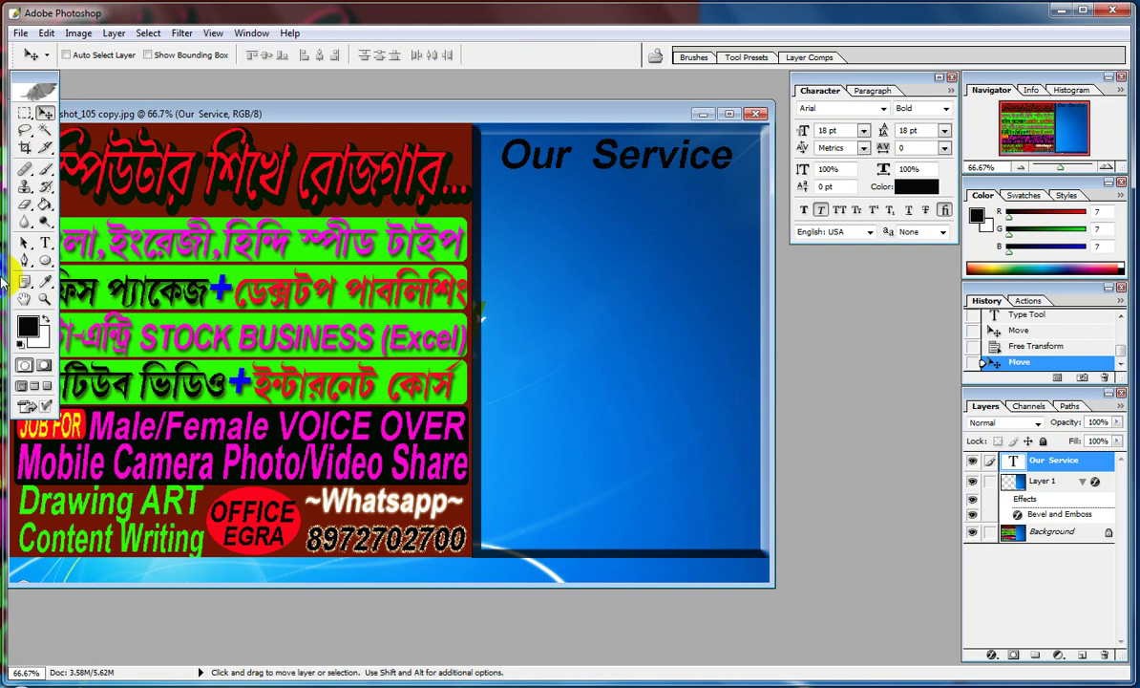
# Step: Recolor the whole "Our Service" text bright green (14FA03)
pyautogui.click(44, 239)
pyautogui.click(567, 153)
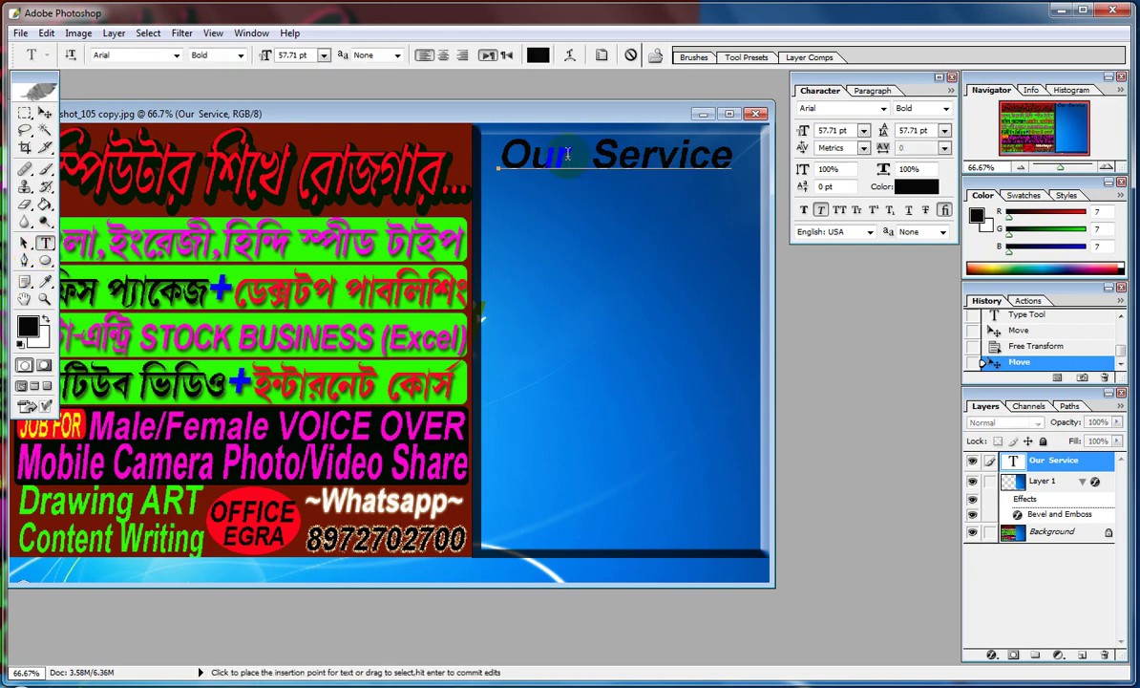
pyautogui.hotkey('ctrl', 'a')
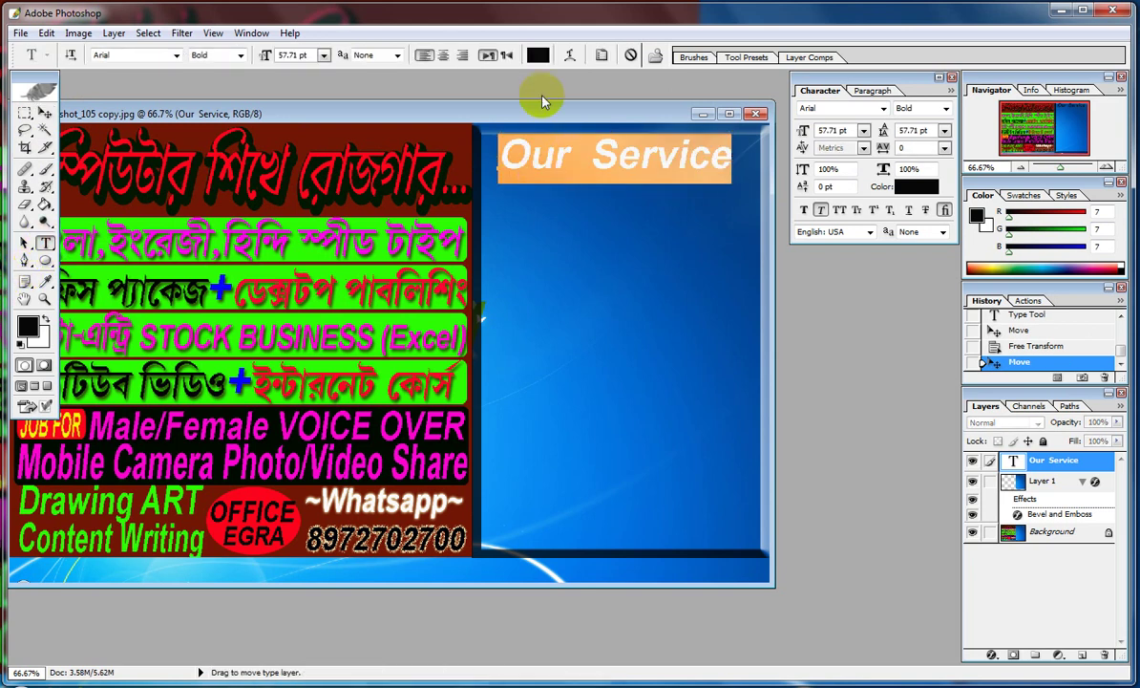
pyautogui.click(538, 55)
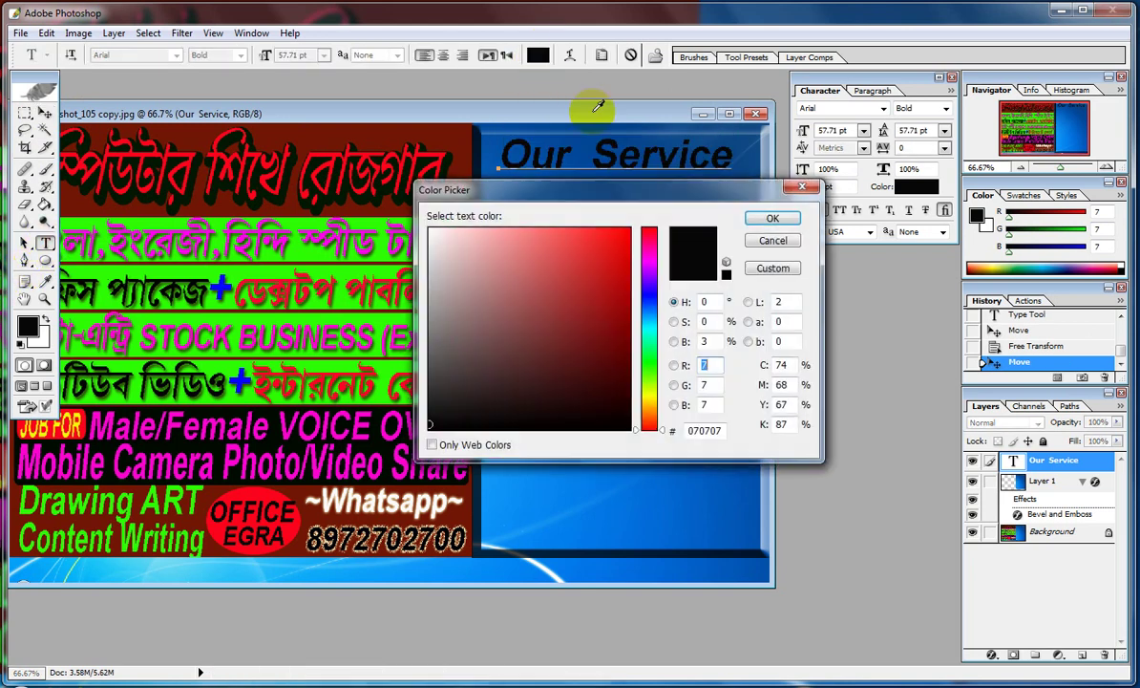
pyautogui.click(650, 365)
pyautogui.click(628, 232)
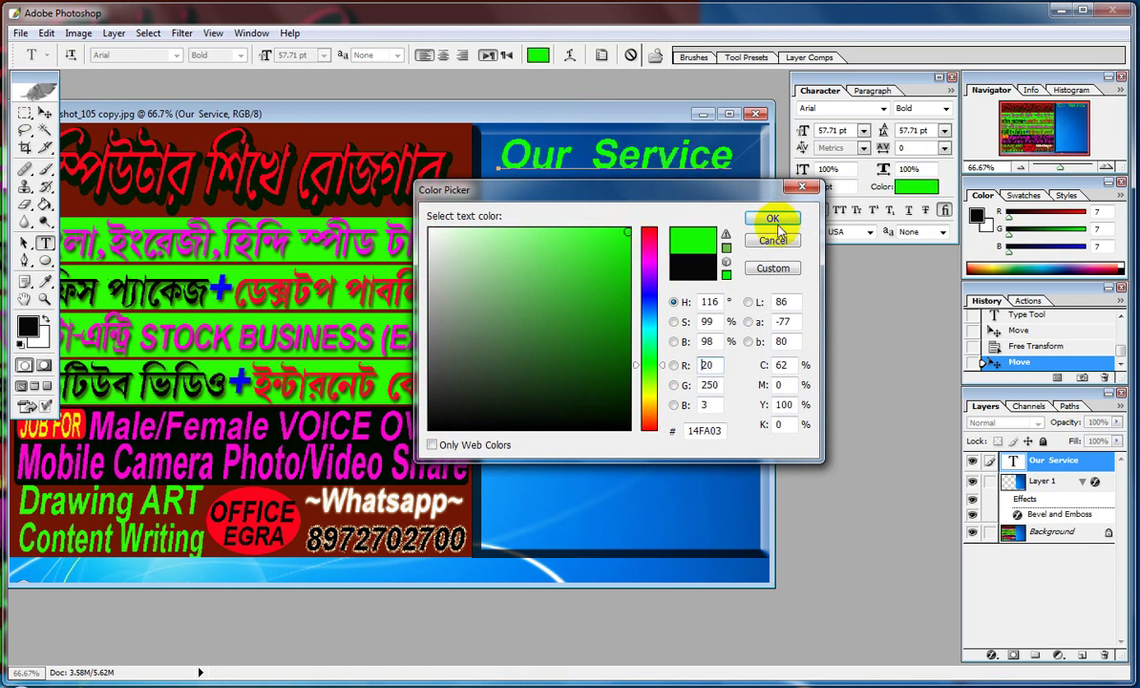
pyautogui.click(783, 222)
pyautogui.click(45, 113)
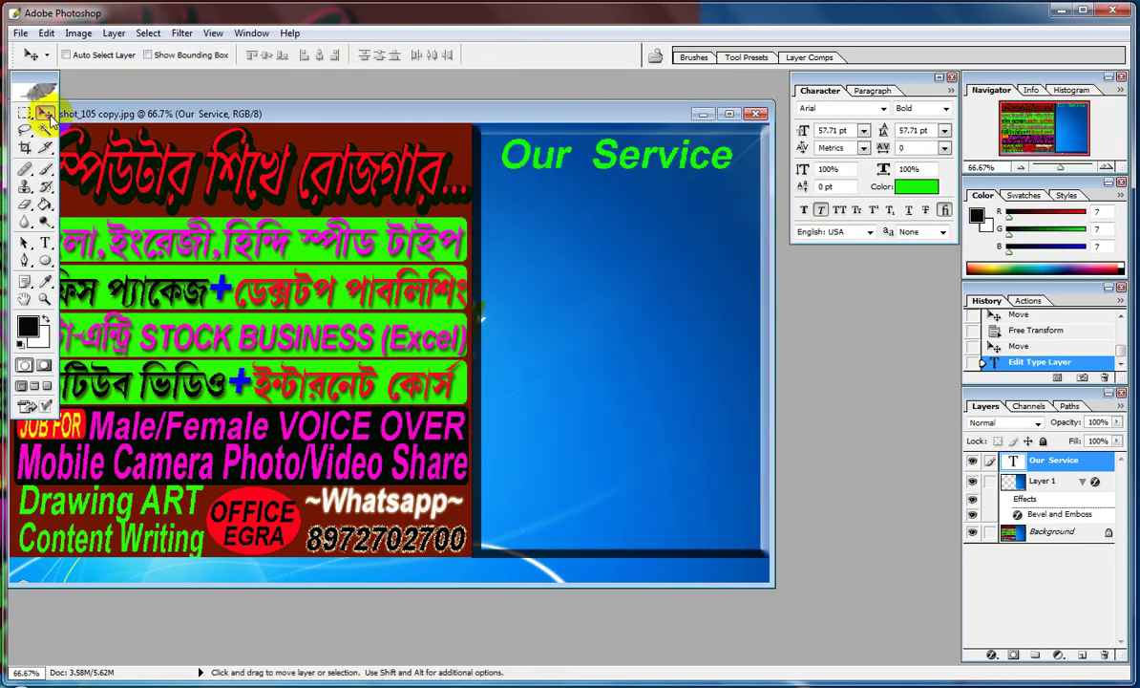
# Step: Add an outer glow to the "Our Service" text in crimson (B70F56) with 54% noise, 79% spread and 8 px size
pyautogui.click(992, 655)
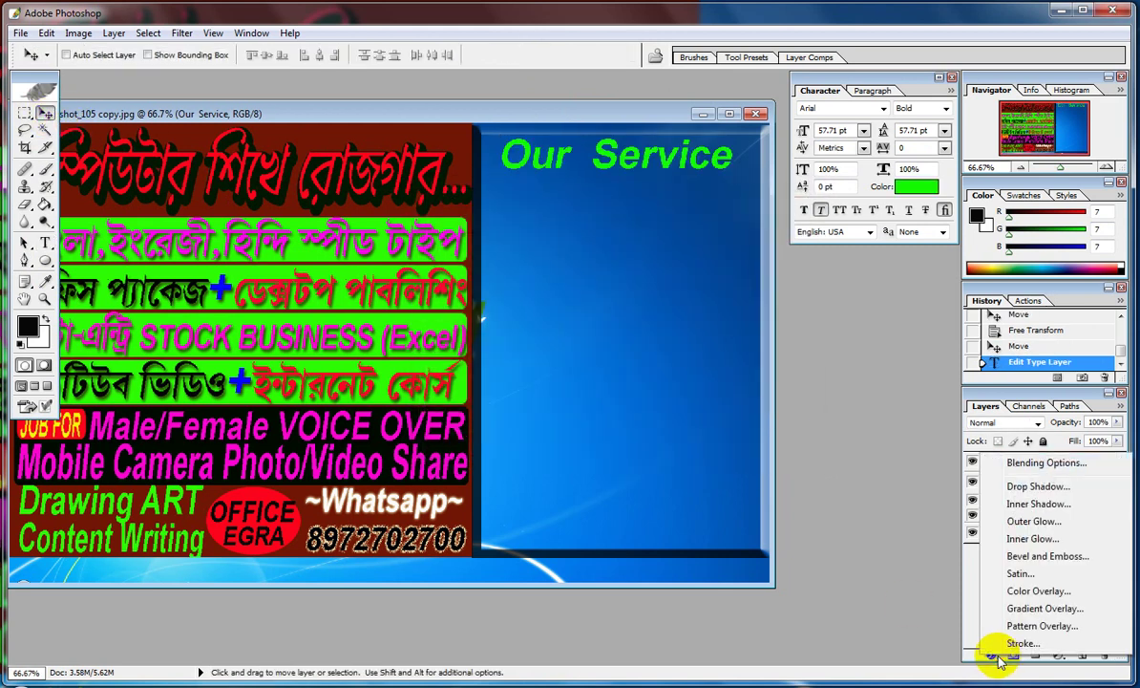
pyautogui.click(1059, 521)
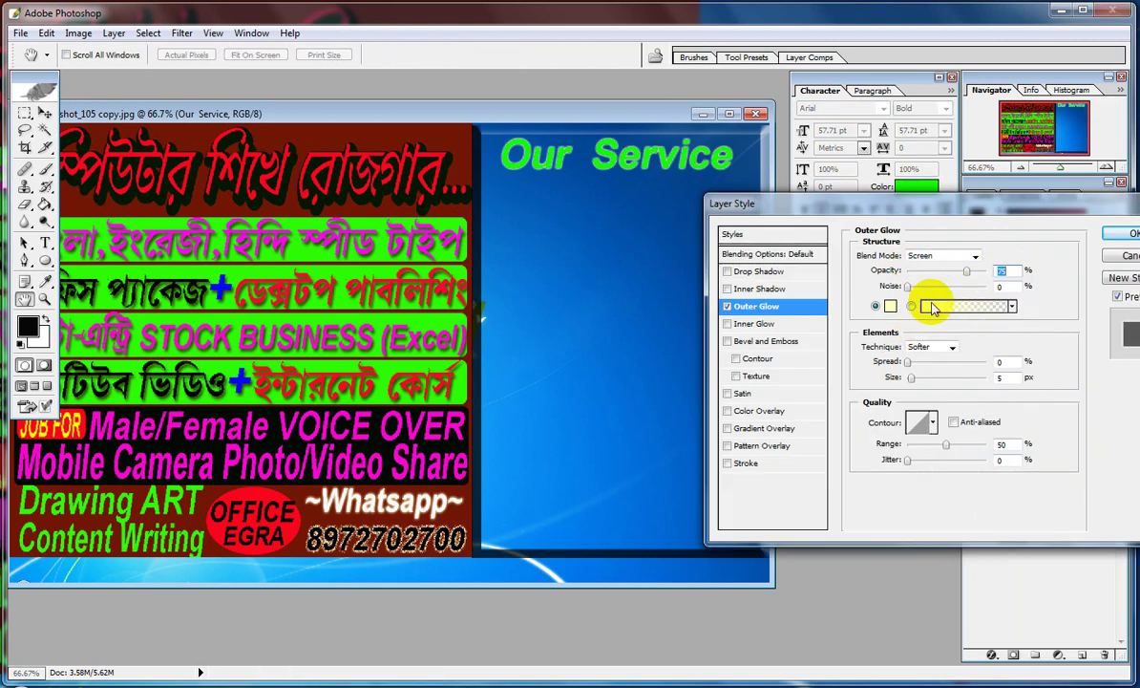
pyautogui.click(890, 306)
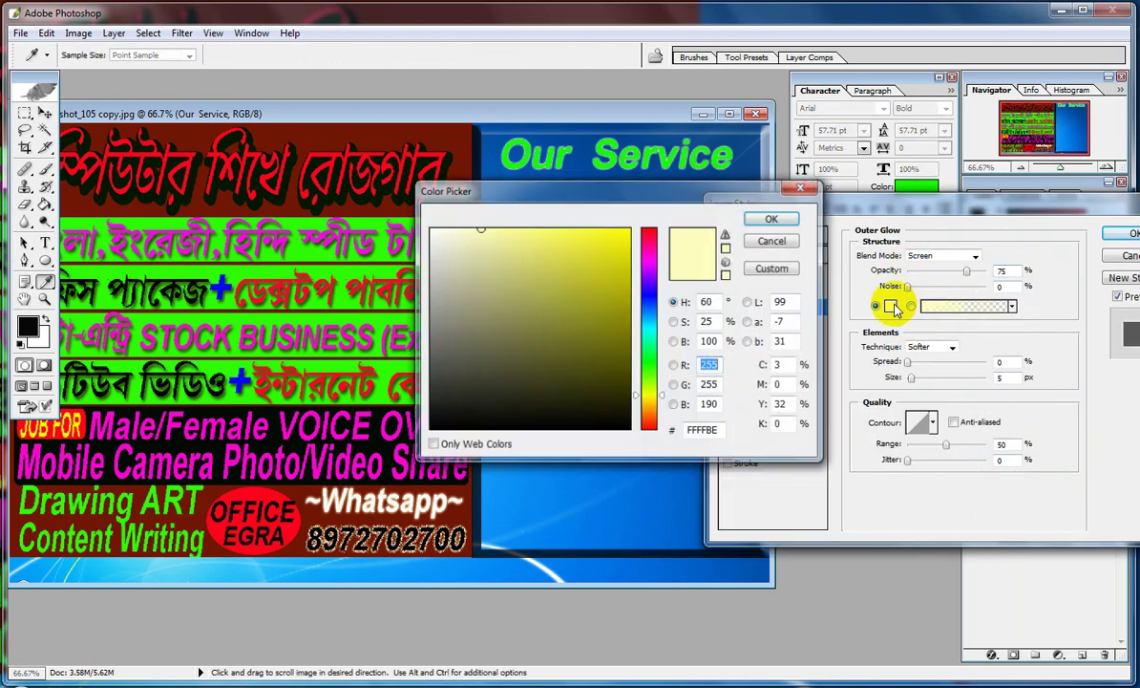
pyautogui.click(652, 360)
pyautogui.click(590, 416)
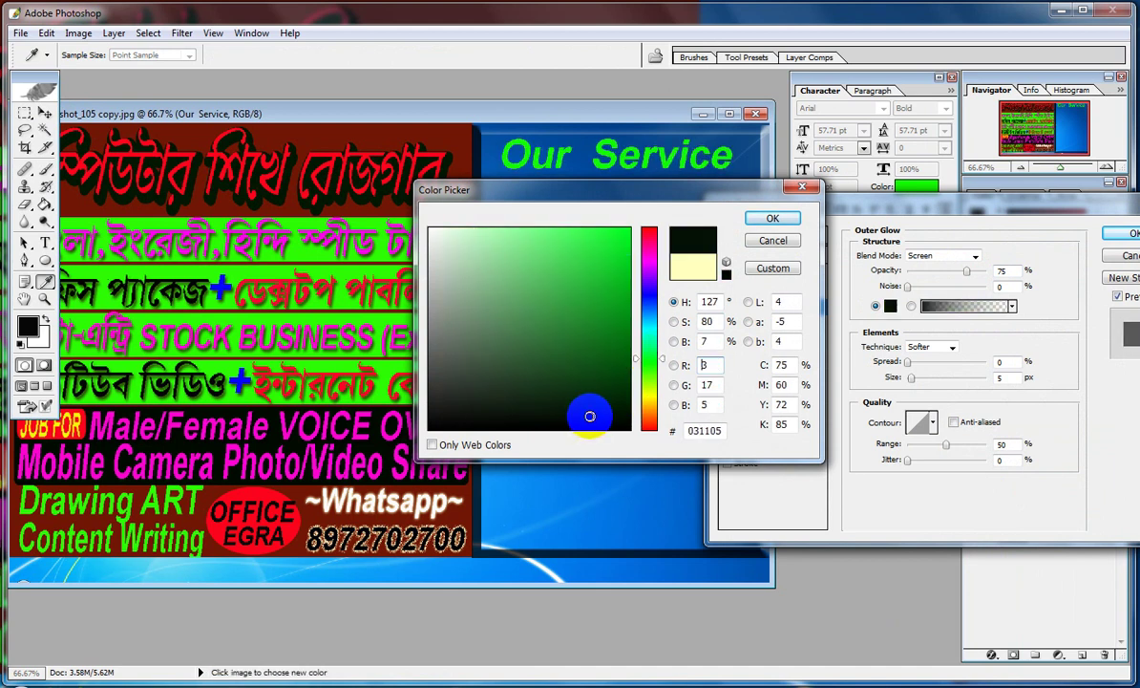
pyautogui.click(646, 244)
pyautogui.click(611, 228)
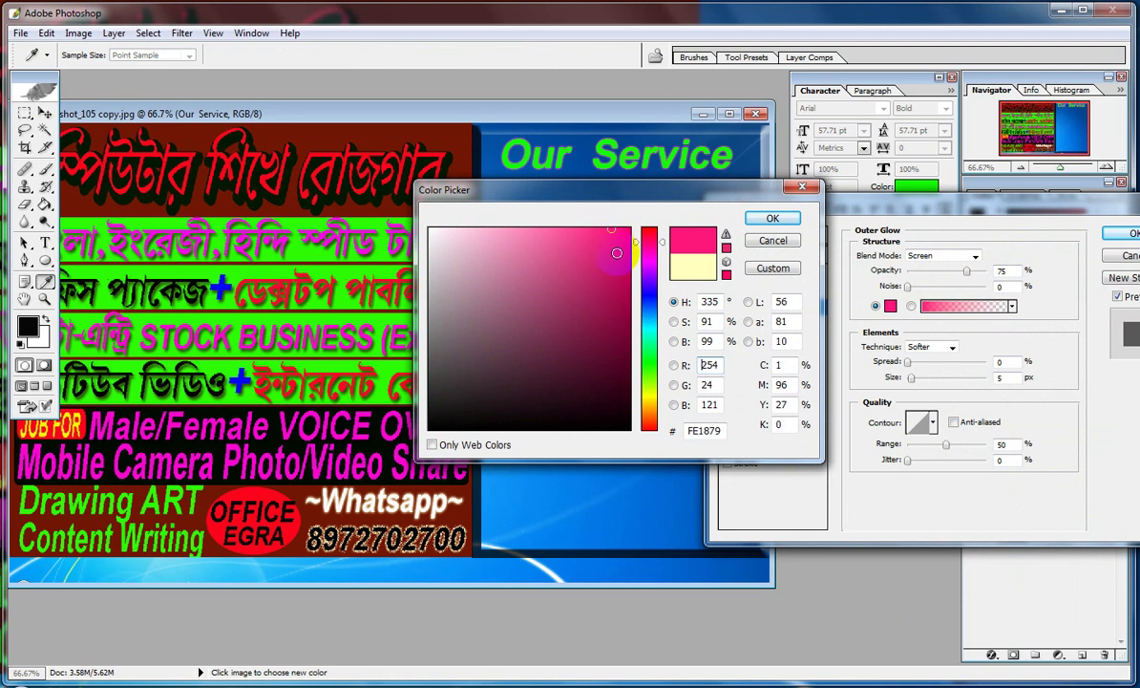
pyautogui.click(613, 285)
pyautogui.click(770, 220)
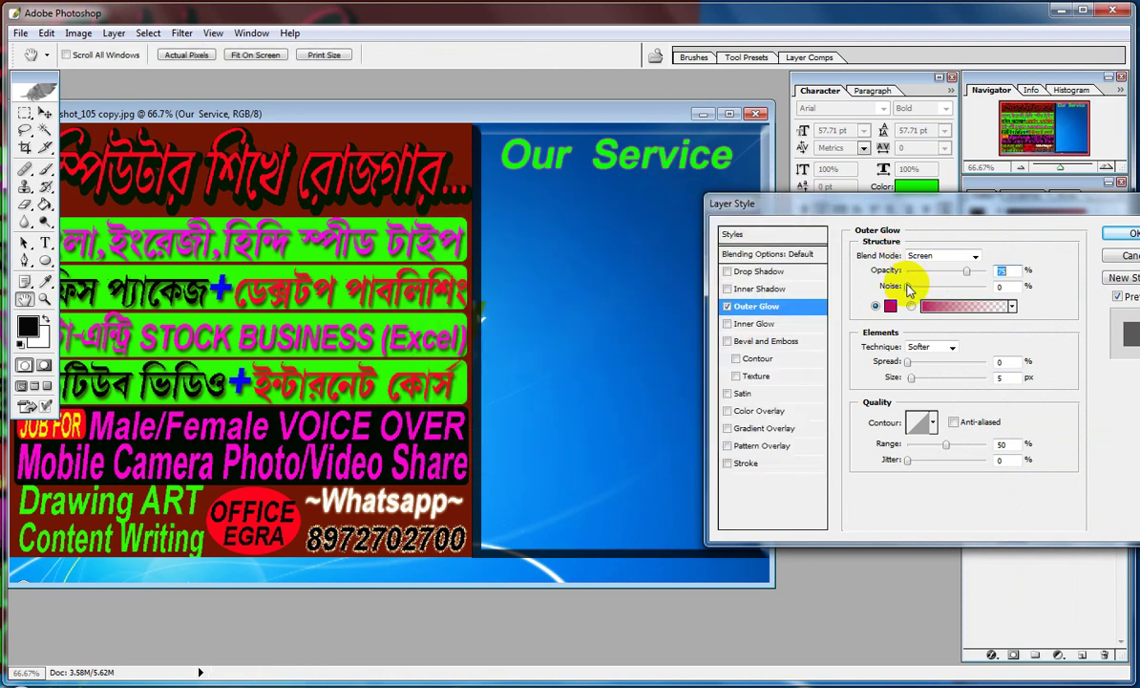
pyautogui.moveTo(910, 287); pyautogui.dragTo(950, 289)
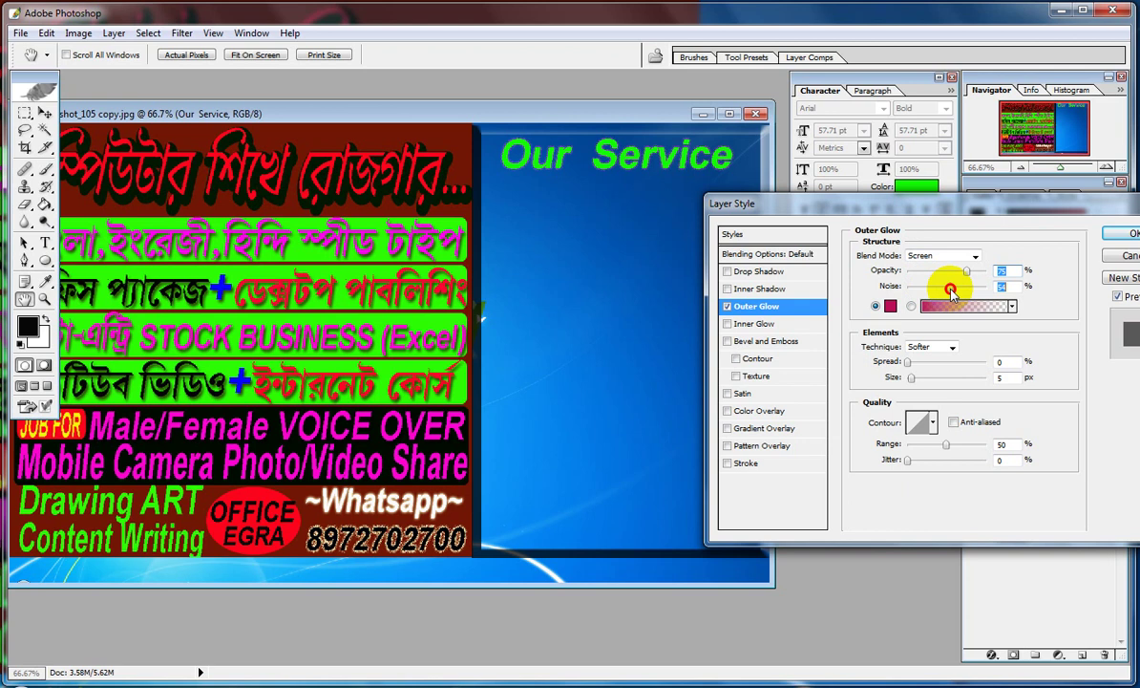
pyautogui.moveTo(912, 361)
pyautogui.mouseDown()
pyautogui.moveTo(969, 360)
pyautogui.moveTo(915, 380)
pyautogui.mouseUp()
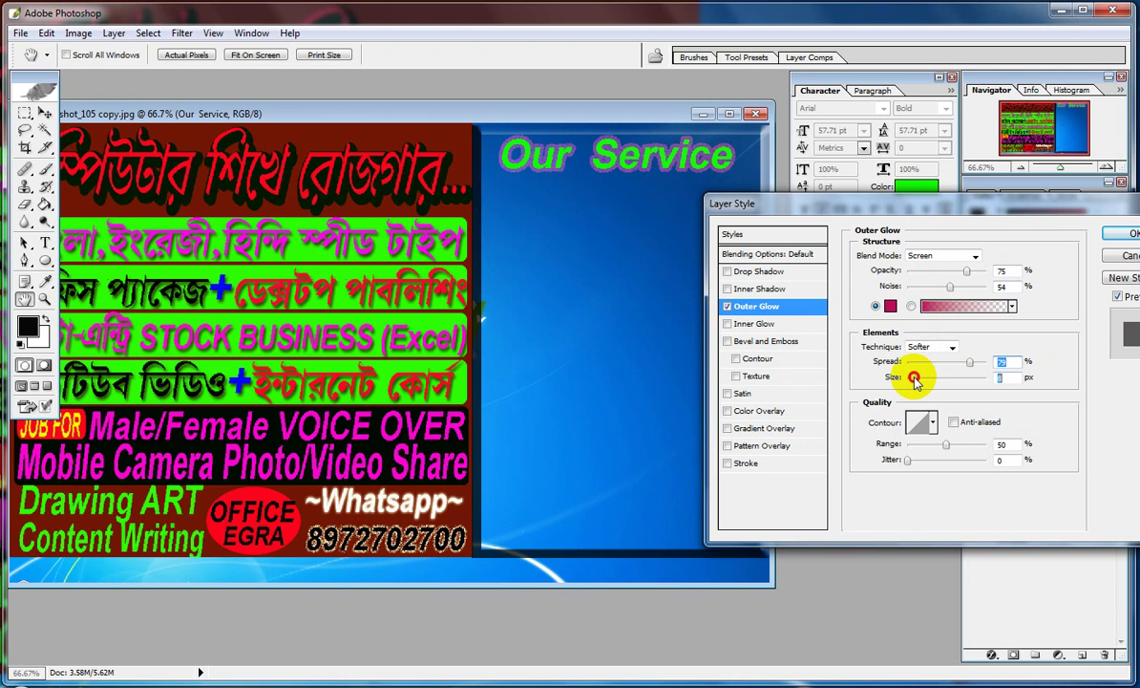
# Step: Change the heading's outer glow color to off-white (F8F8F4)
pyautogui.click(890, 306)
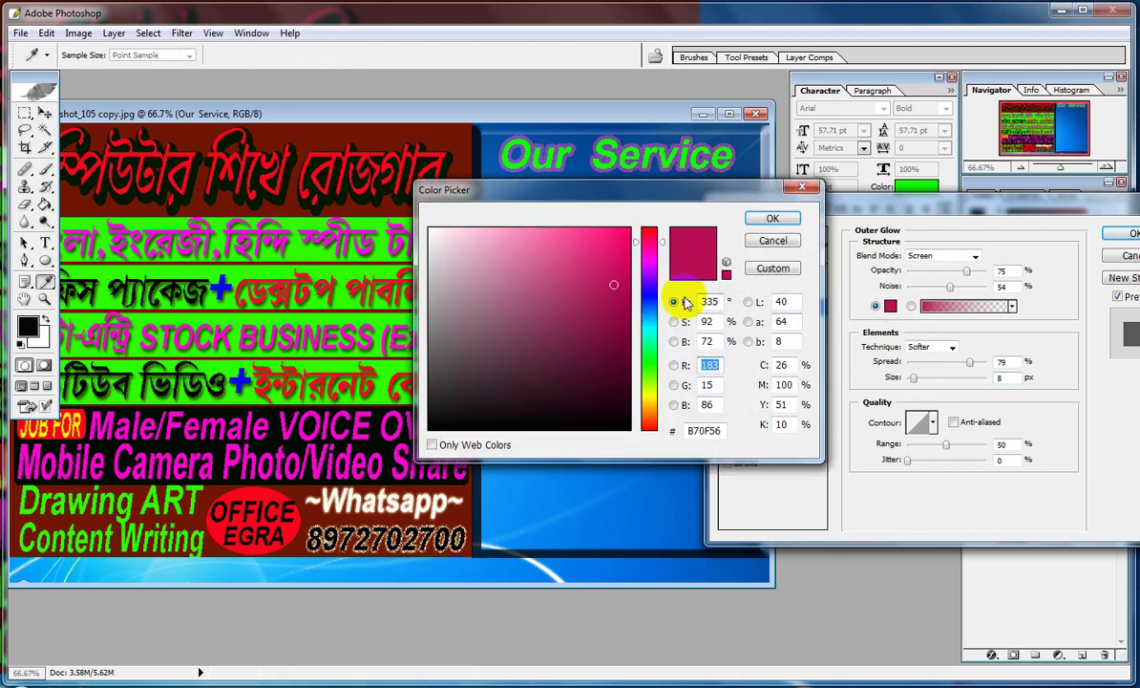
pyautogui.click(650, 303)
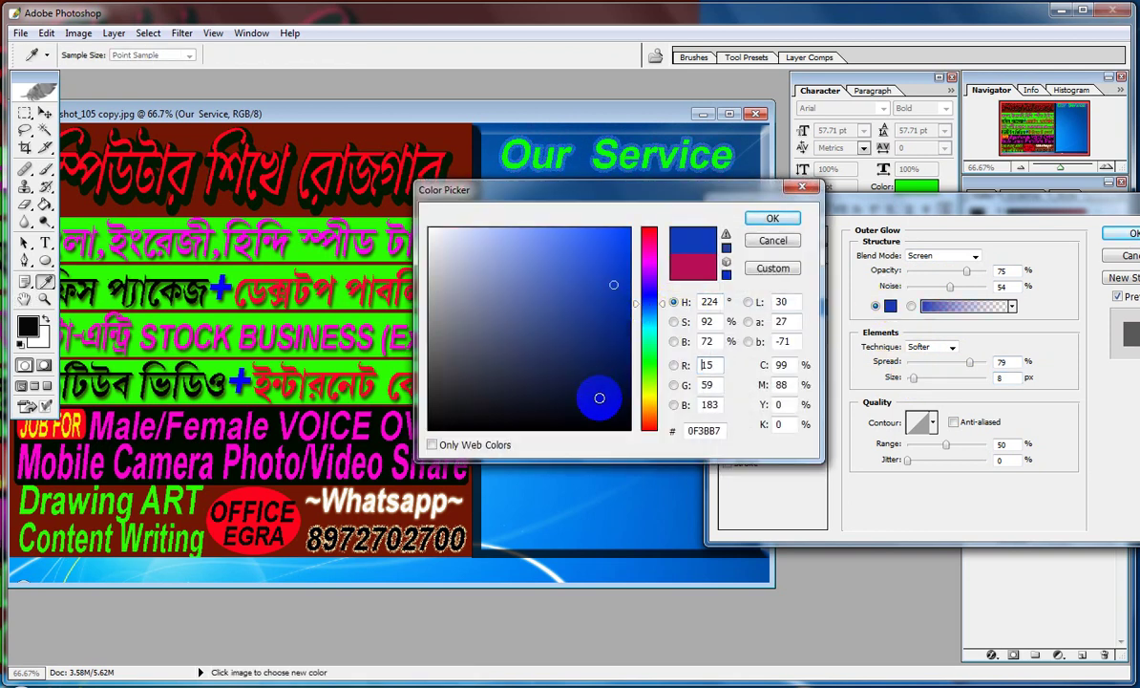
pyautogui.click(651, 395)
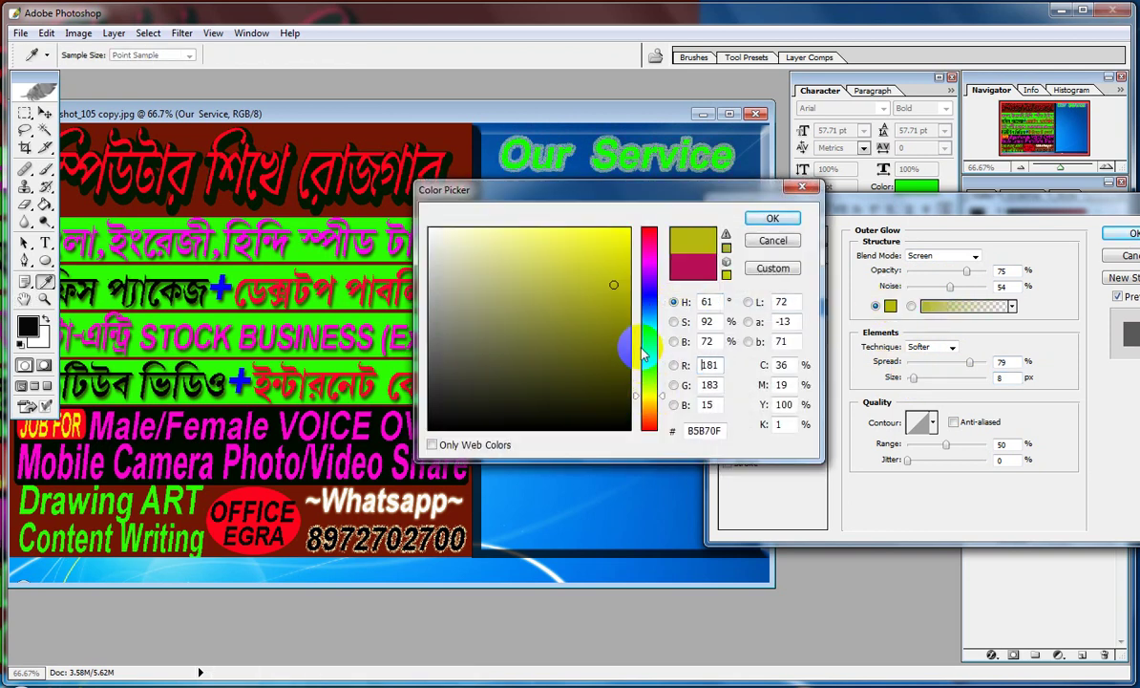
pyautogui.moveTo(505, 282); pyautogui.dragTo(432, 233)
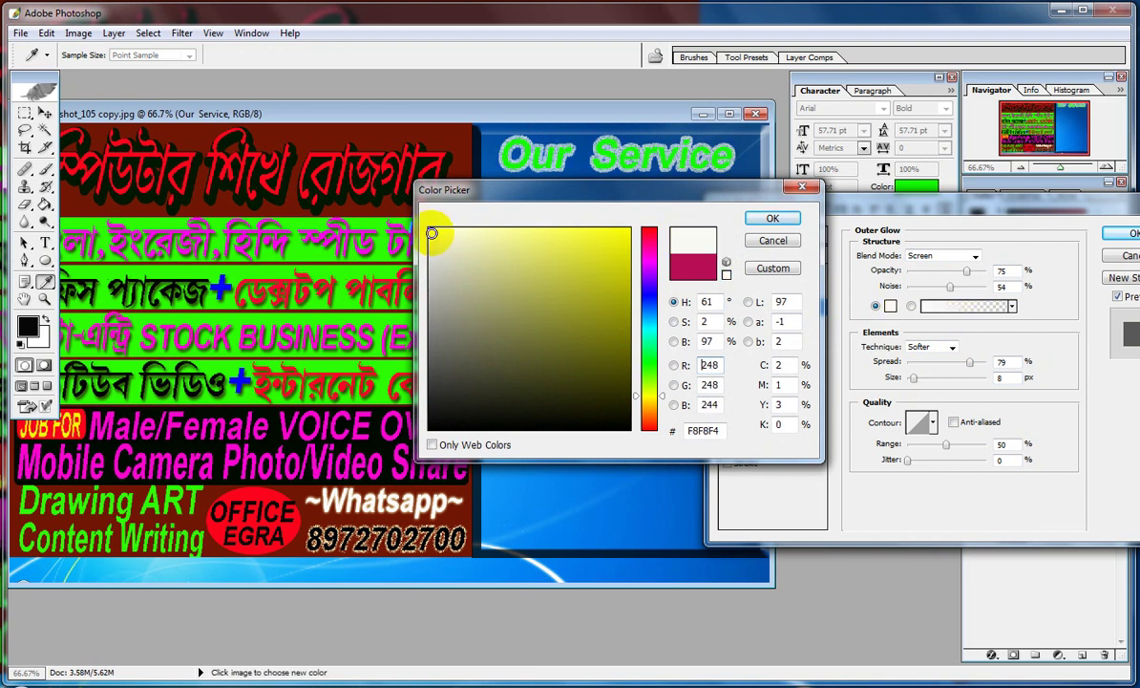
pyautogui.click(773, 219)
# Step: Reduce the heading's outer glow opacity to 12% and set its noise to about 96%
pyautogui.moveTo(951, 291); pyautogui.dragTo(909, 291)
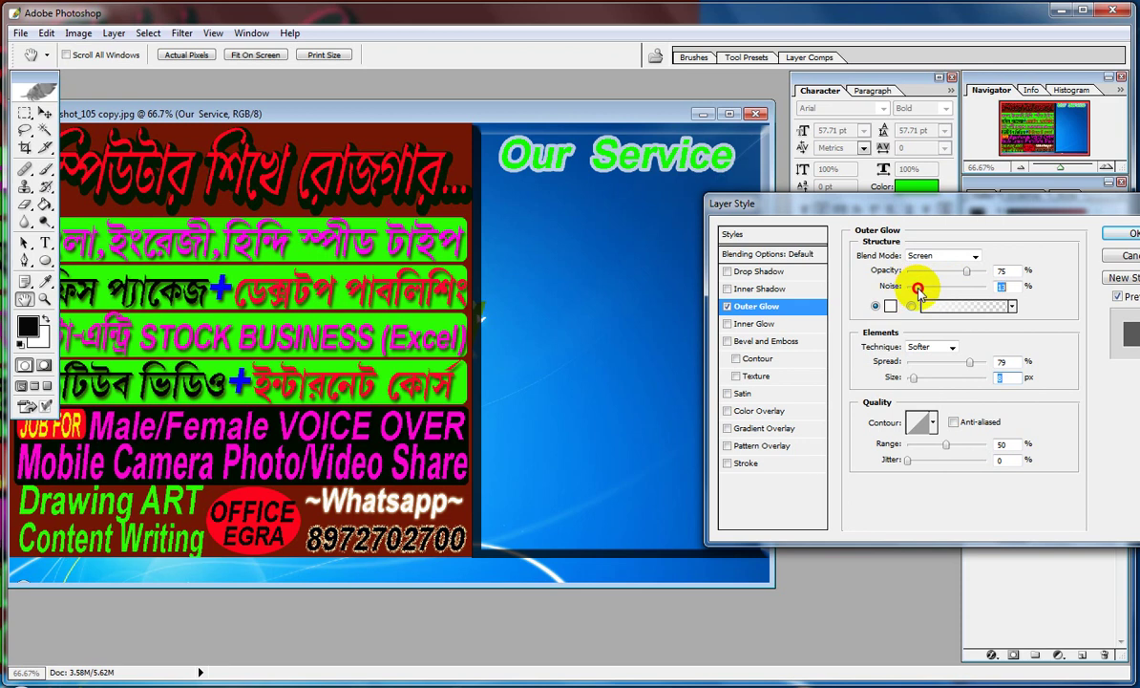
pyautogui.moveTo(964, 275); pyautogui.dragTo(898, 276)
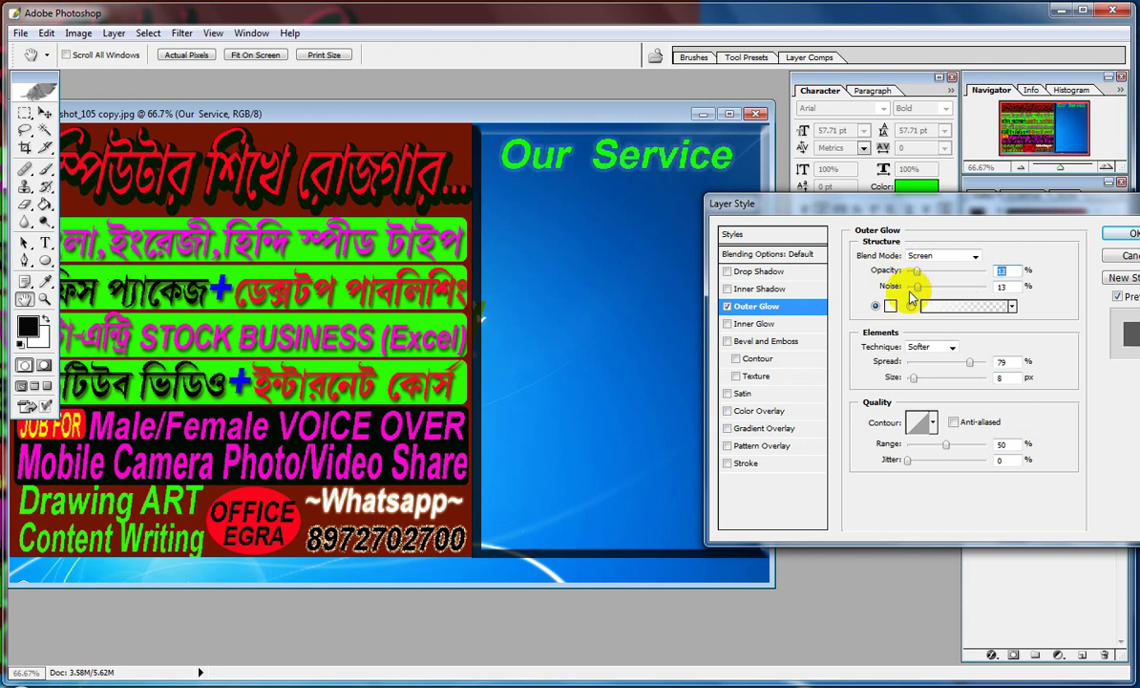
pyautogui.moveTo(909, 287); pyautogui.dragTo(985, 289)
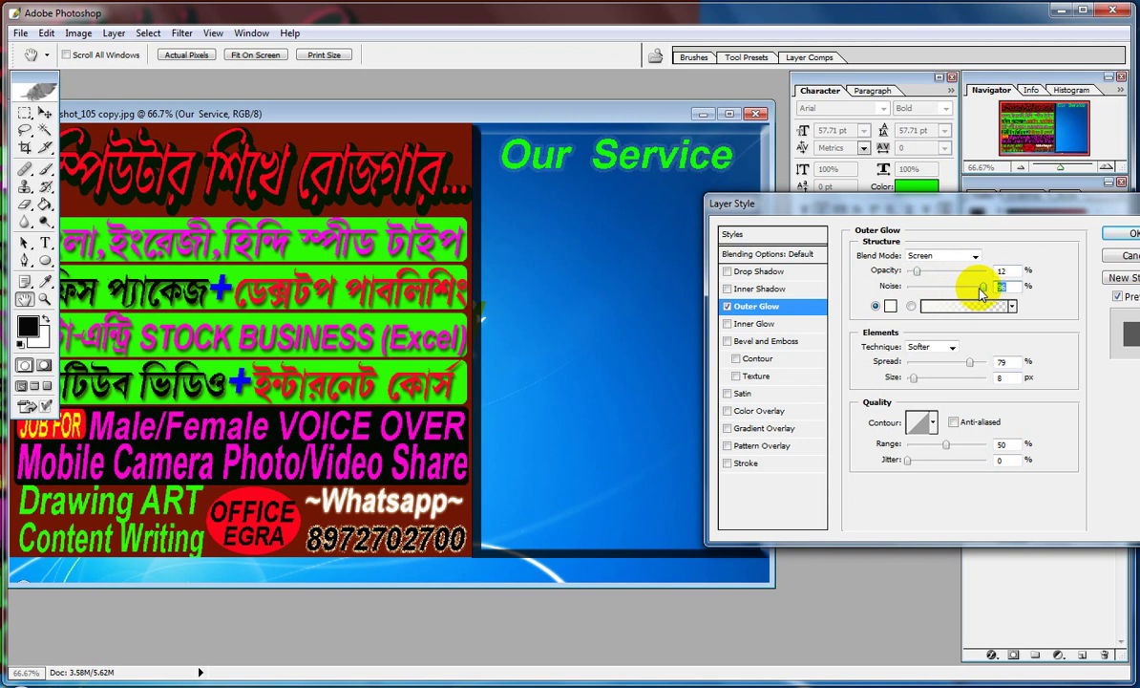
pyautogui.click(1108, 234)
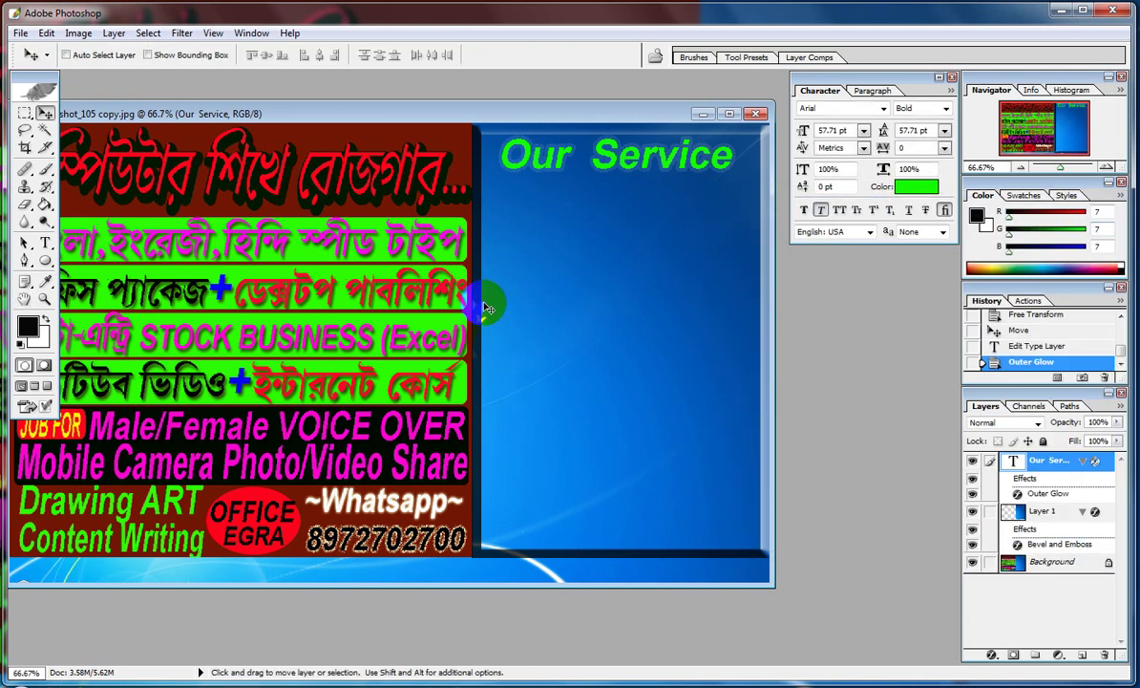
# Step: Change the font of the whole "Our Service" heading to Bebas Neue
pyautogui.click(45, 243)
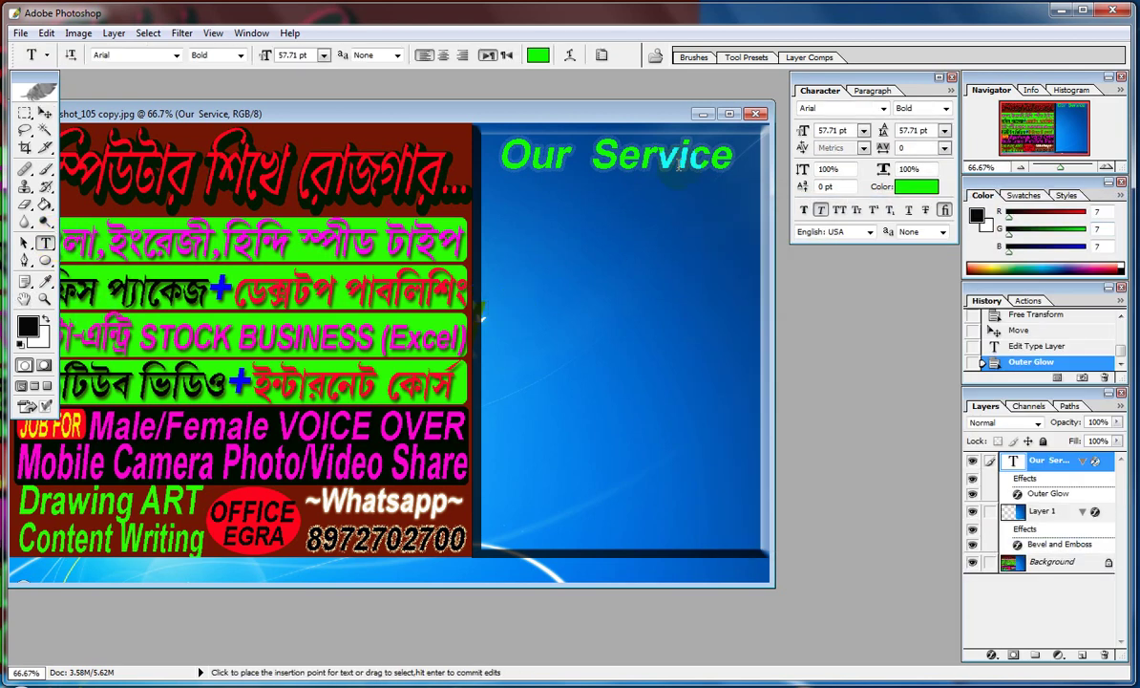
pyautogui.tripleClick(638, 159)
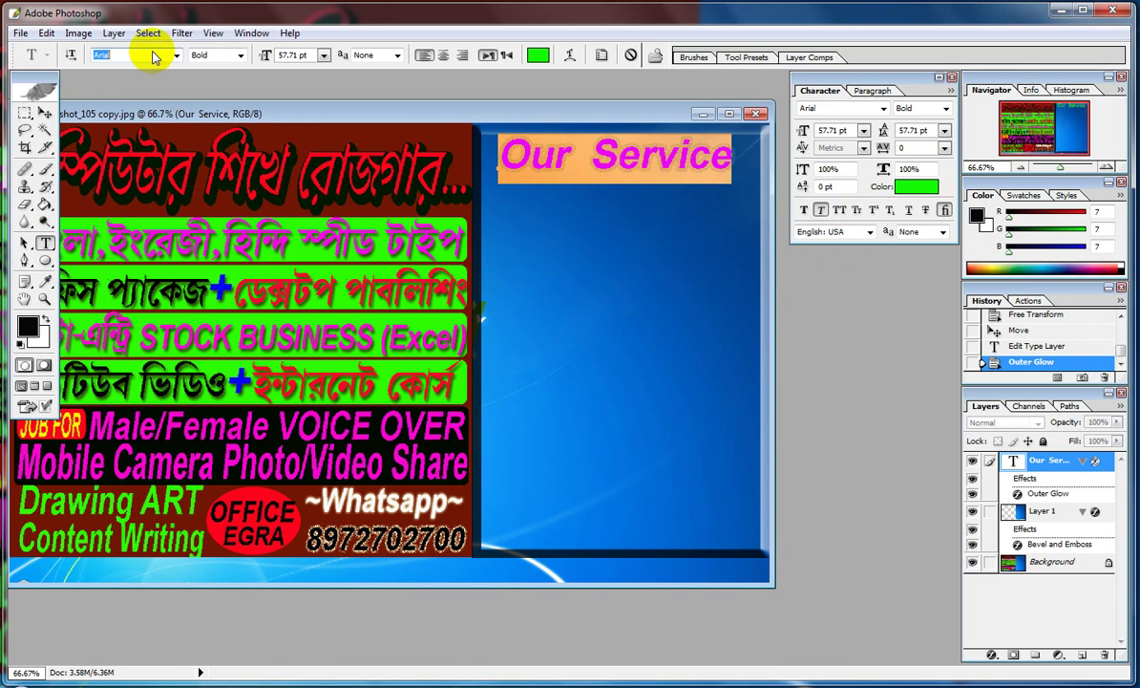
pyautogui.scroll(-5, 153, 56)
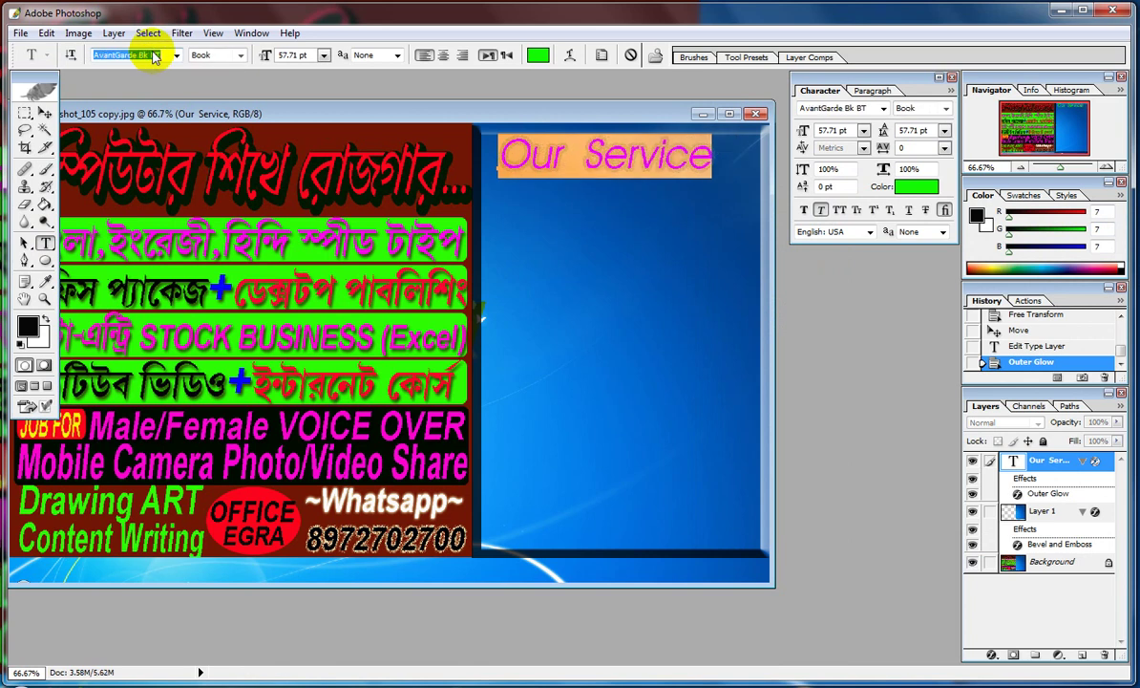
pyautogui.scroll(-5, 153, 56)
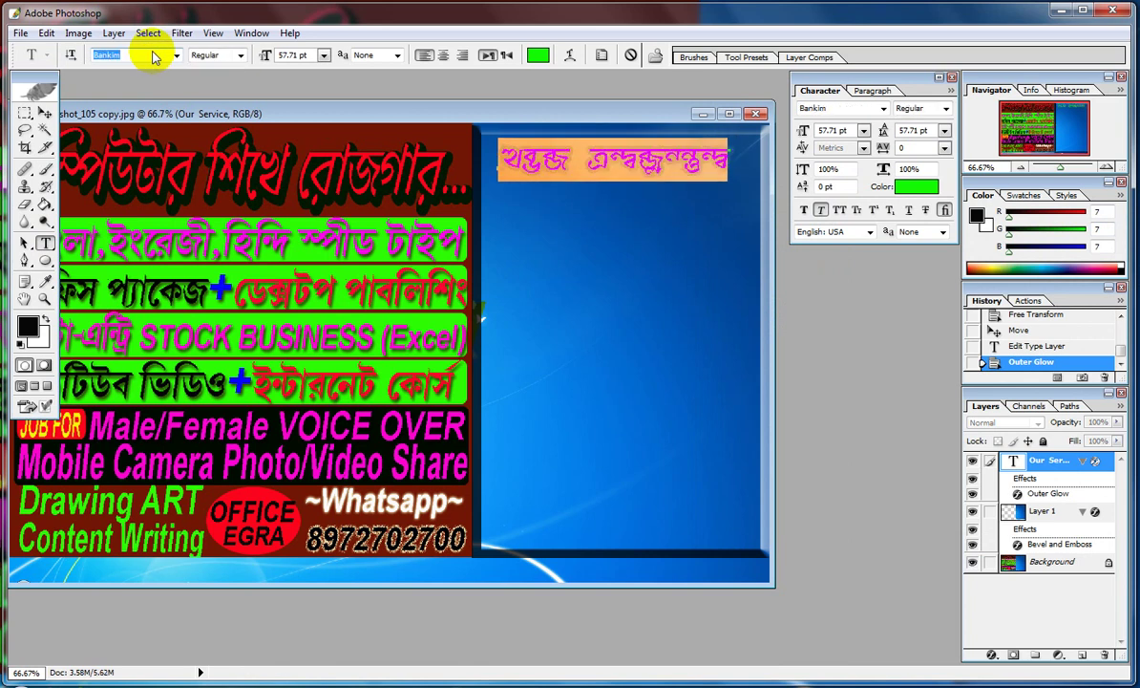
pyautogui.scroll(-4, 156, 56)
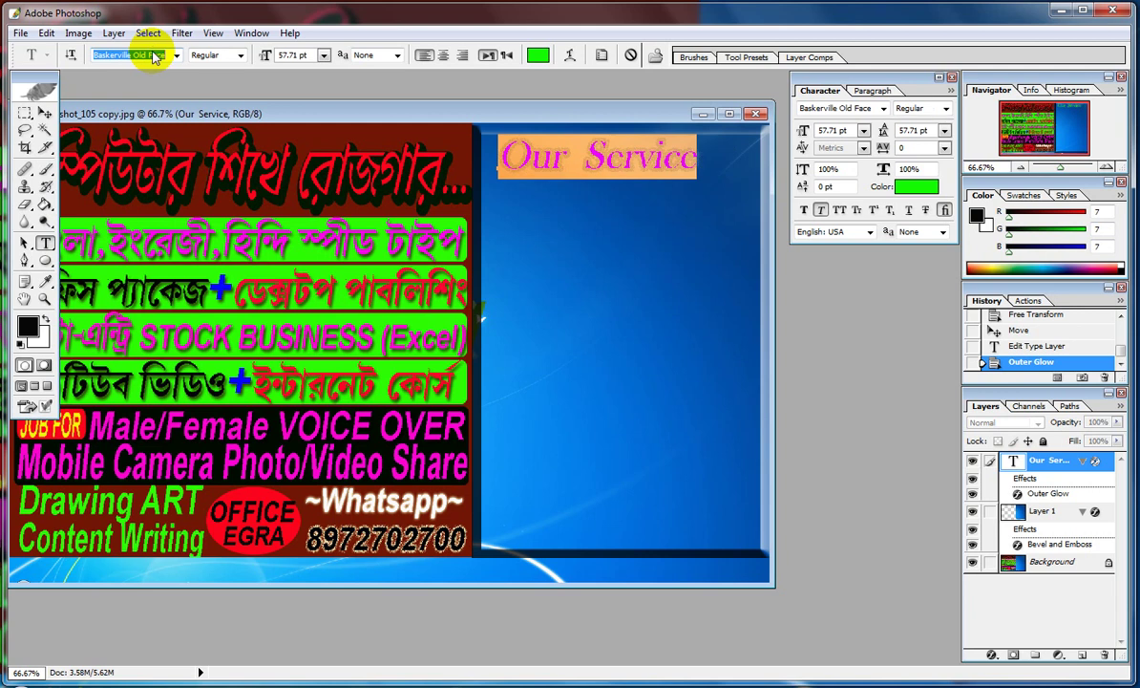
pyautogui.scroll(-1, 156, 56)
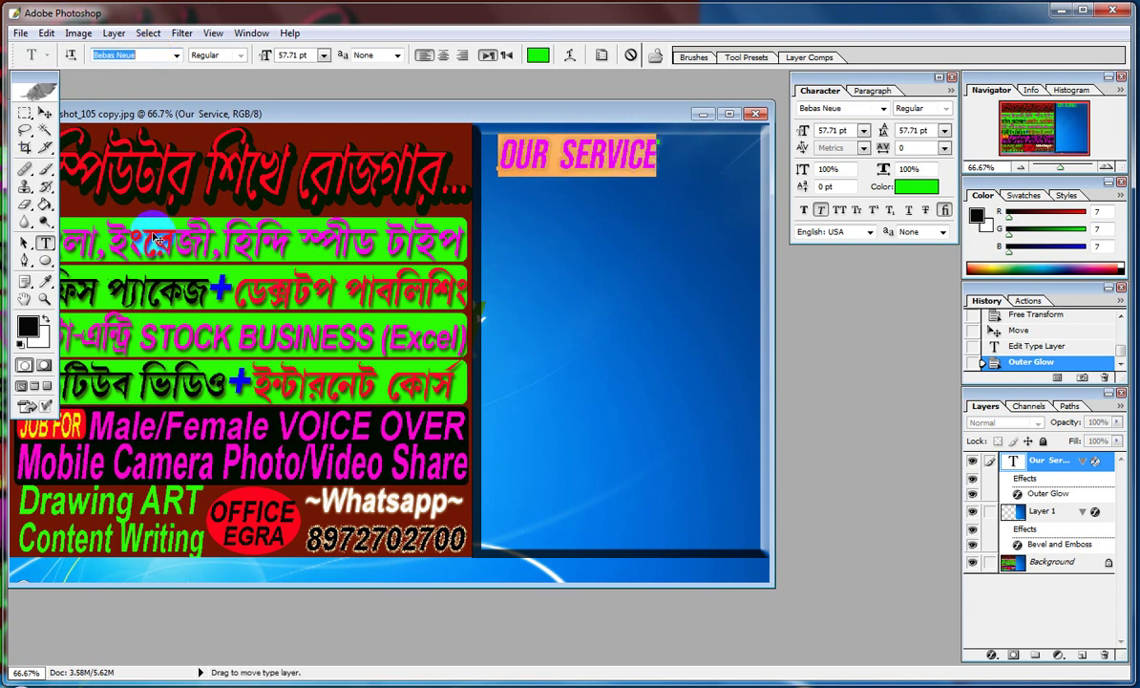
# Step: Shift the heading toward the middle of the blue panel and widen it to about 161% so it spans the panel
pyautogui.click(45, 113)
pyautogui.moveTo(586, 165); pyautogui.dragTo(613, 162)
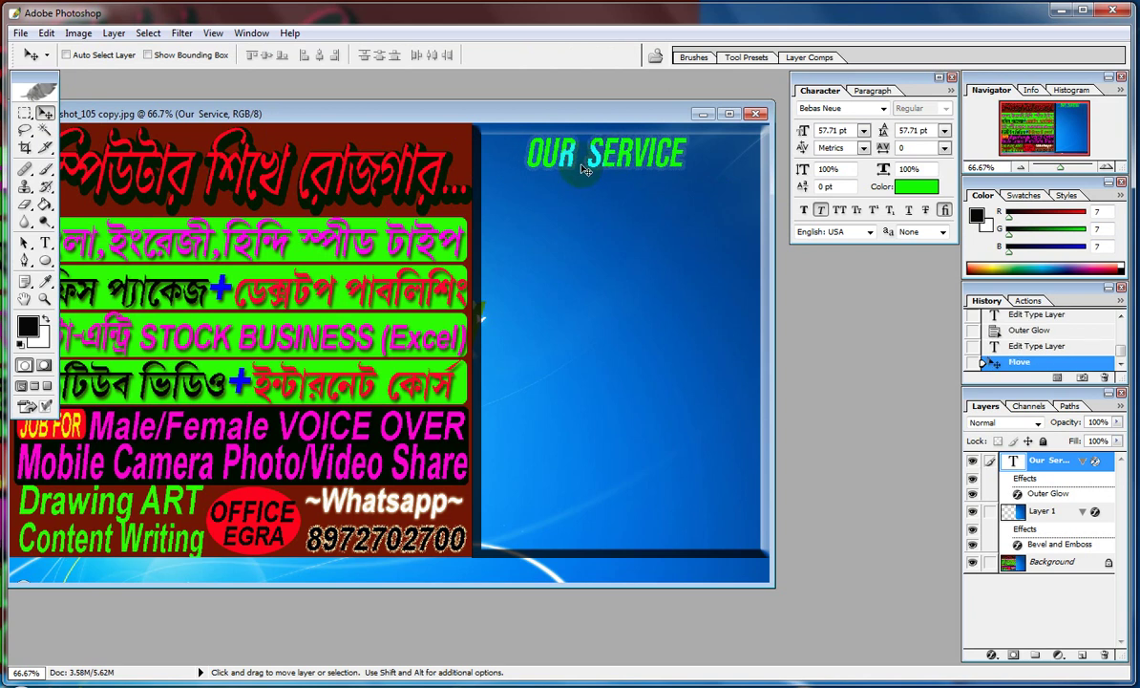
pyautogui.hotkey('ctrl', 't')
pyautogui.moveTo(528, 153); pyautogui.dragTo(491, 152)
pyautogui.moveTo(697, 153); pyautogui.dragTo(754, 151)
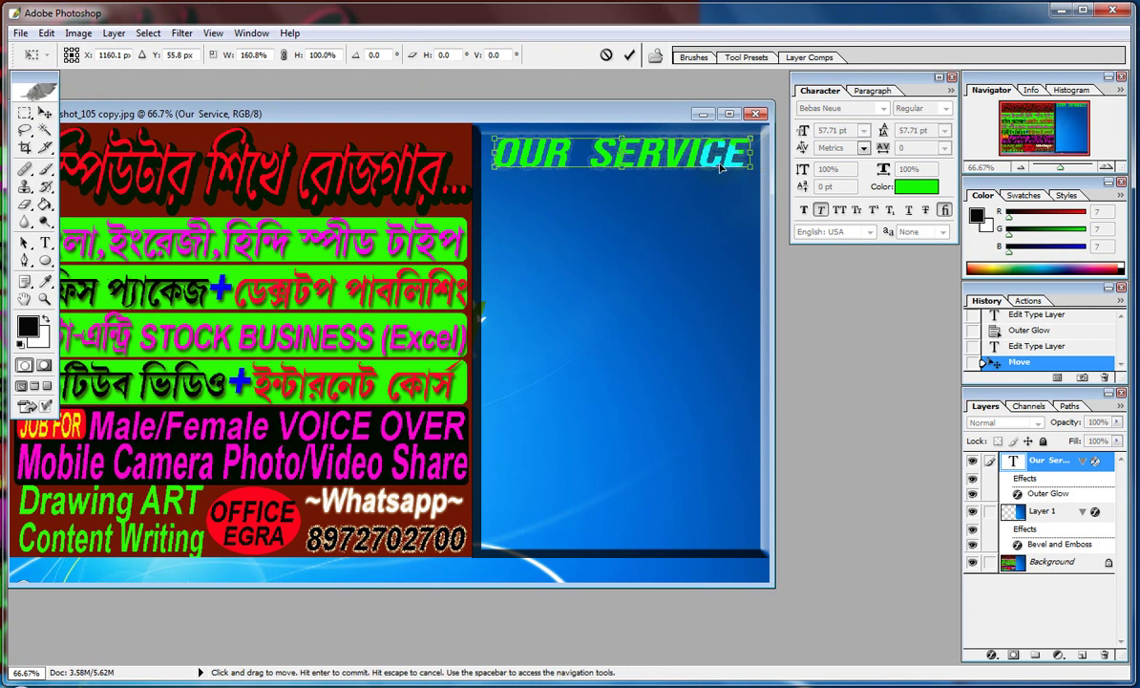
pyautogui.press('Return')
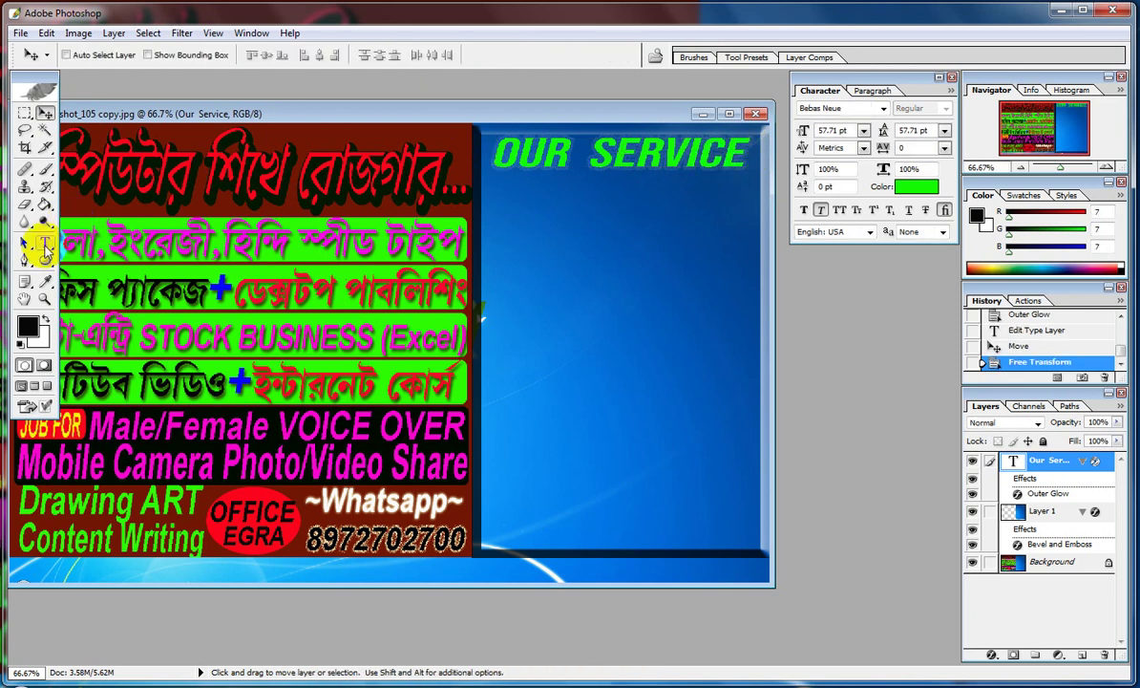
# Step: Reword the heading to "Service FOR" by removing "Our" and adding "FOR" at the end
pyautogui.click(45, 245)
pyautogui.moveTo(585, 153); pyautogui.dragTo(408, 161)
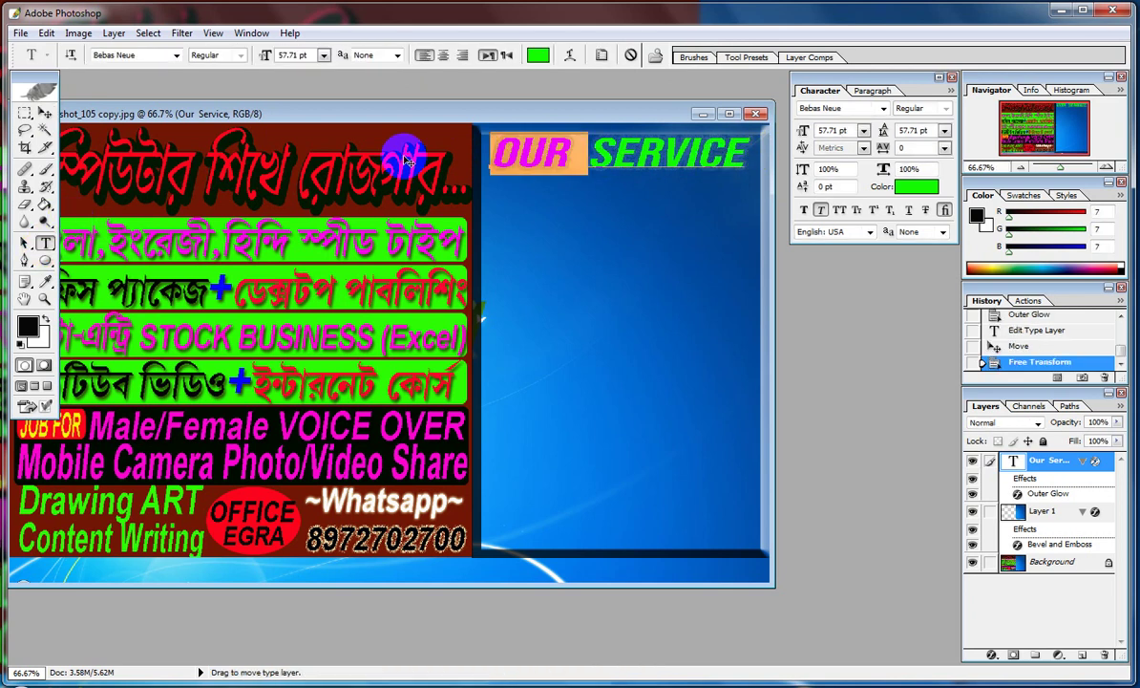
pyautogui.press('BackSpace')
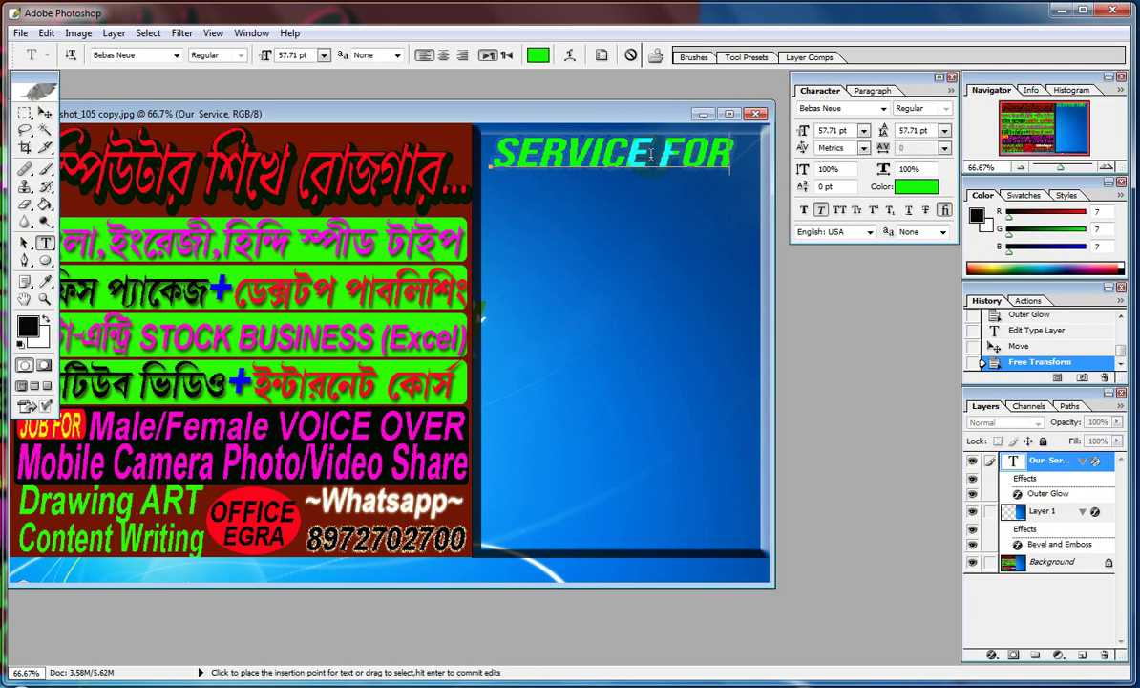
pyautogui.click(44, 112)
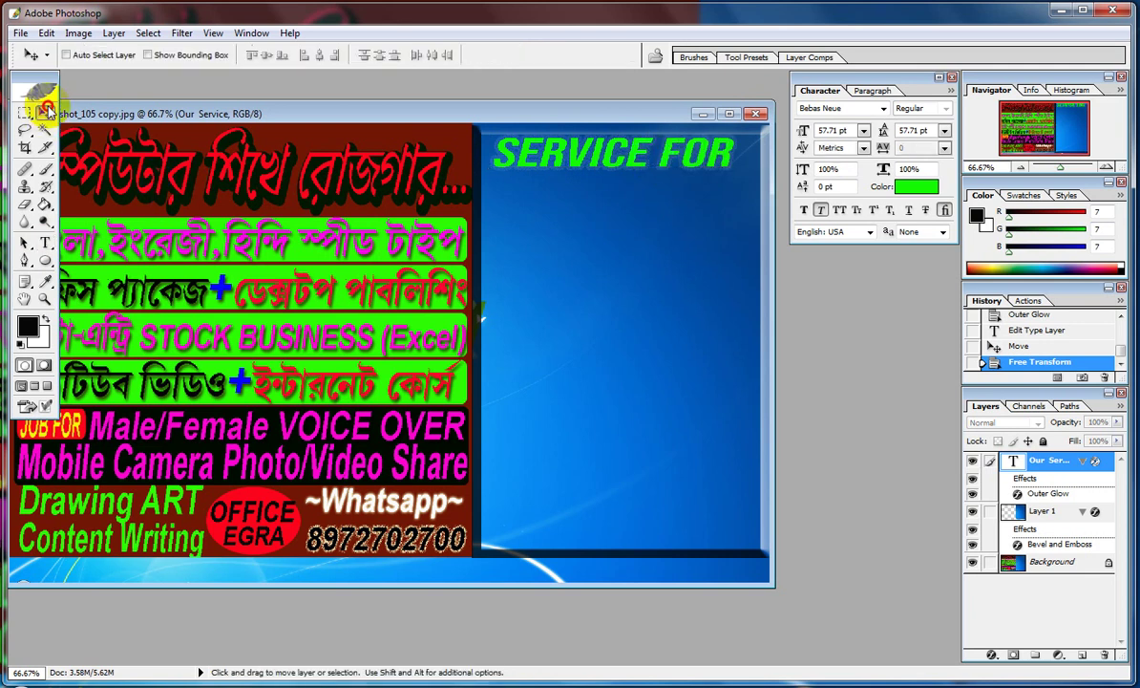
# Step: Add a new layer with default settings above the heading's text layer
pyautogui.click(113, 33)
pyautogui.moveTo(143, 51)
pyautogui.click(357, 47)
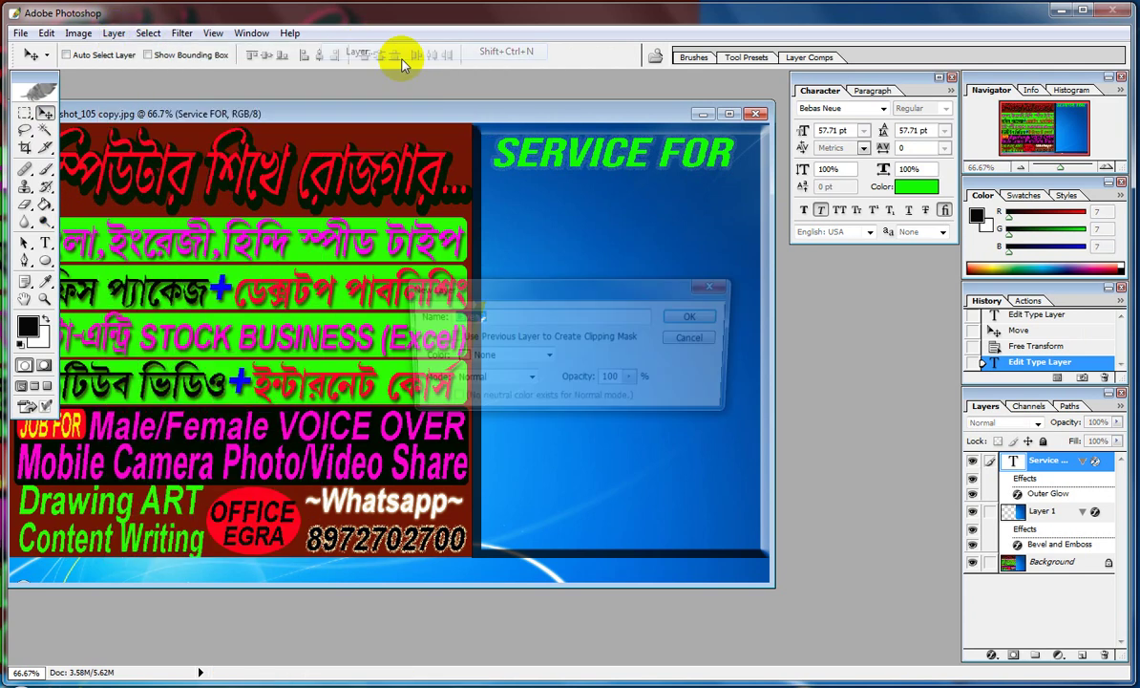
pyautogui.click(696, 321)
# Step: Add an 18 pt text line "Wensote {PST" in bright cyan (01ECFB) below the "Service FOR" heading
pyautogui.click(44, 241)
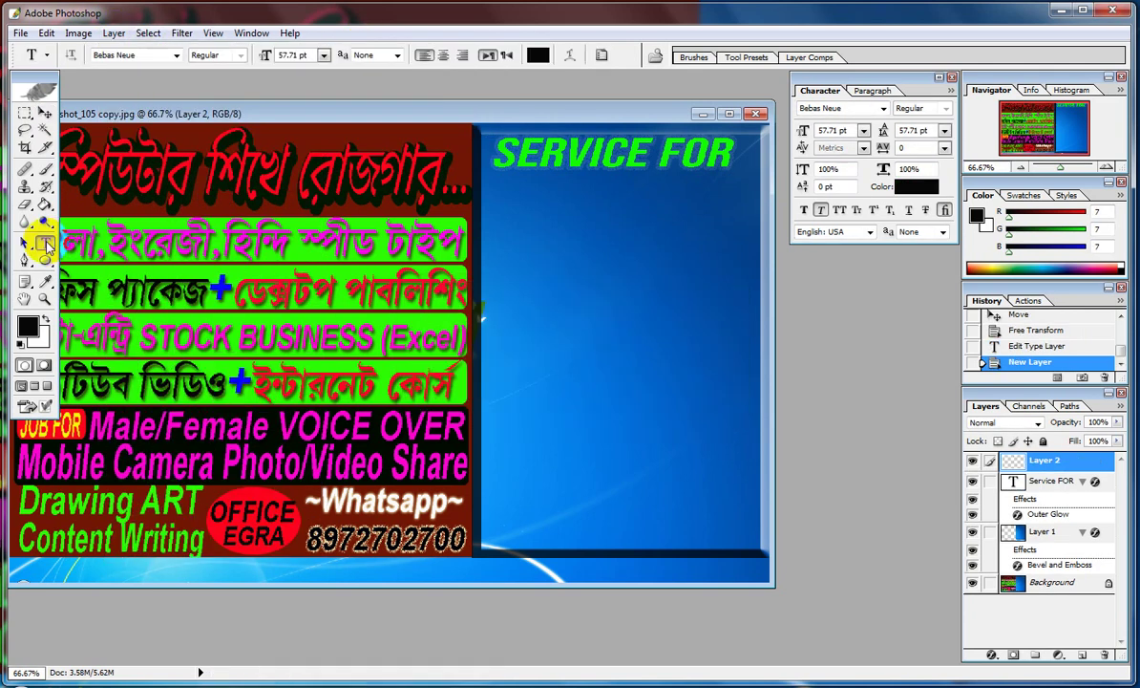
pyautogui.click(28, 329)
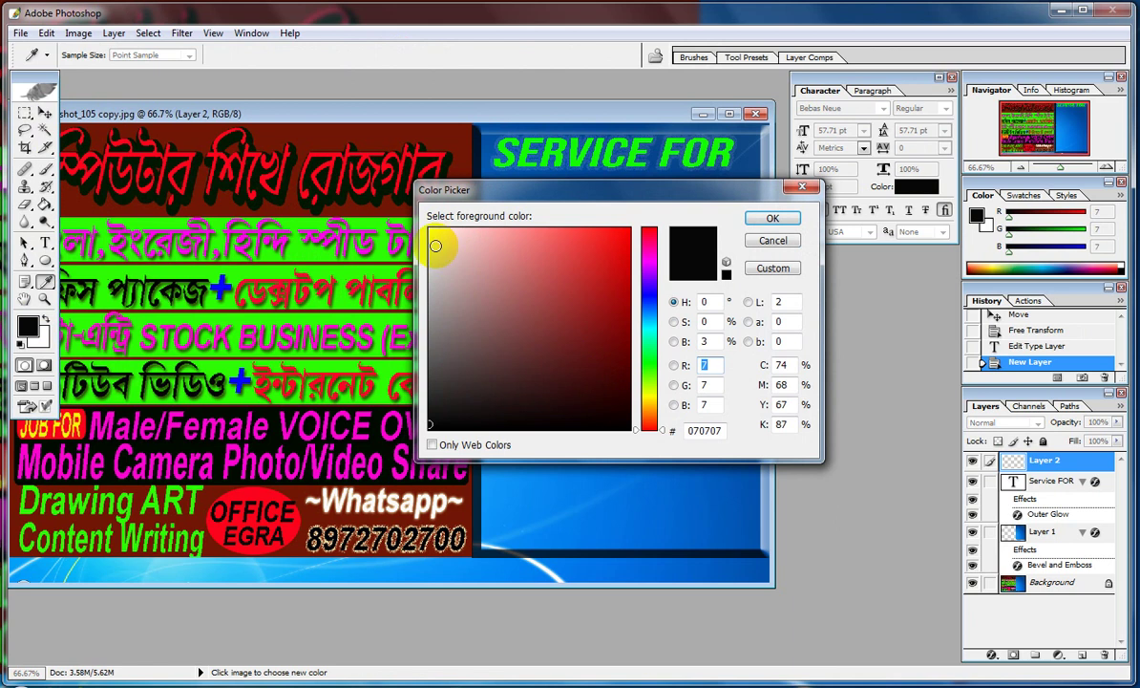
pyautogui.click(650, 329)
pyautogui.click(627, 232)
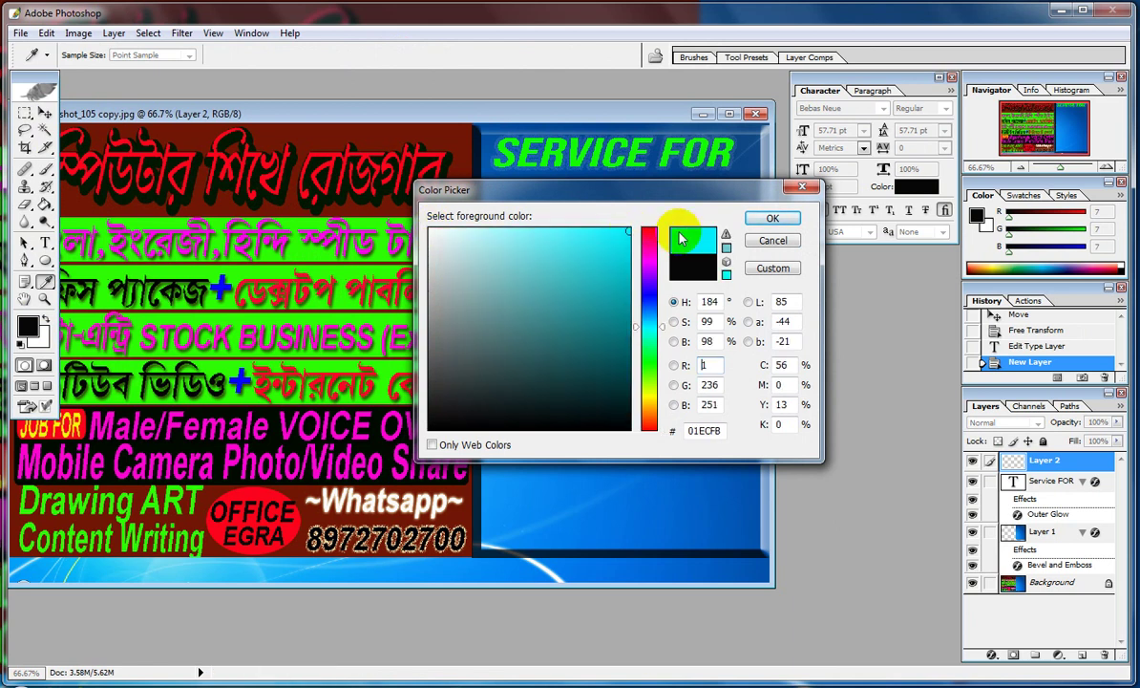
pyautogui.click(771, 219)
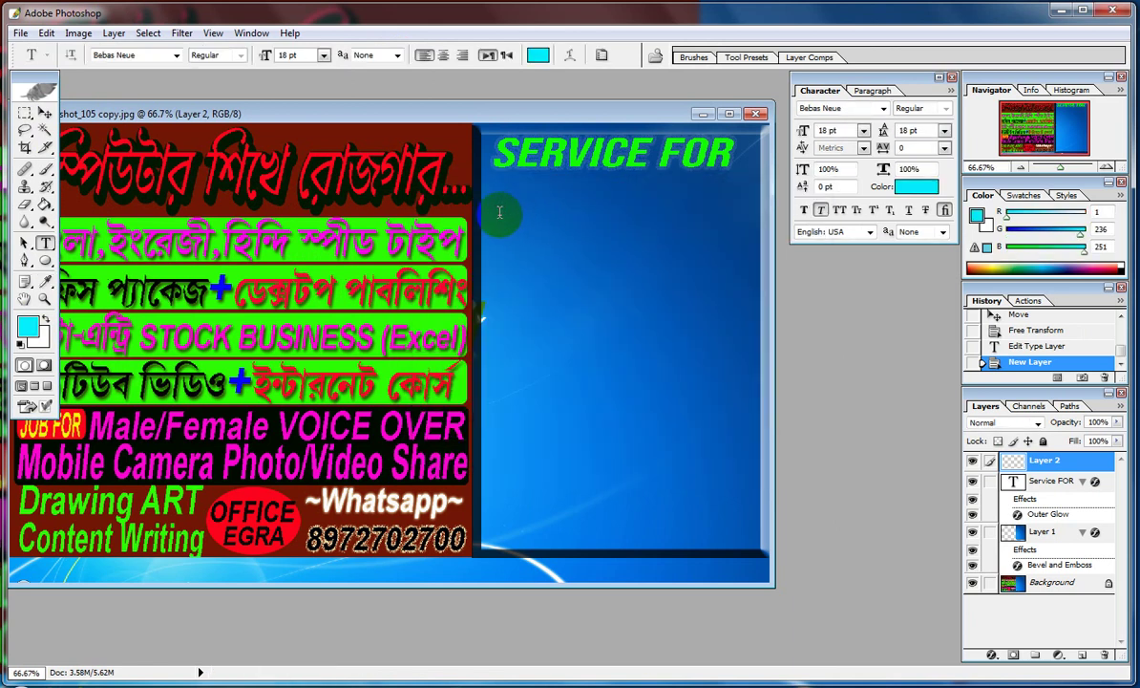
pyautogui.click(498, 212)
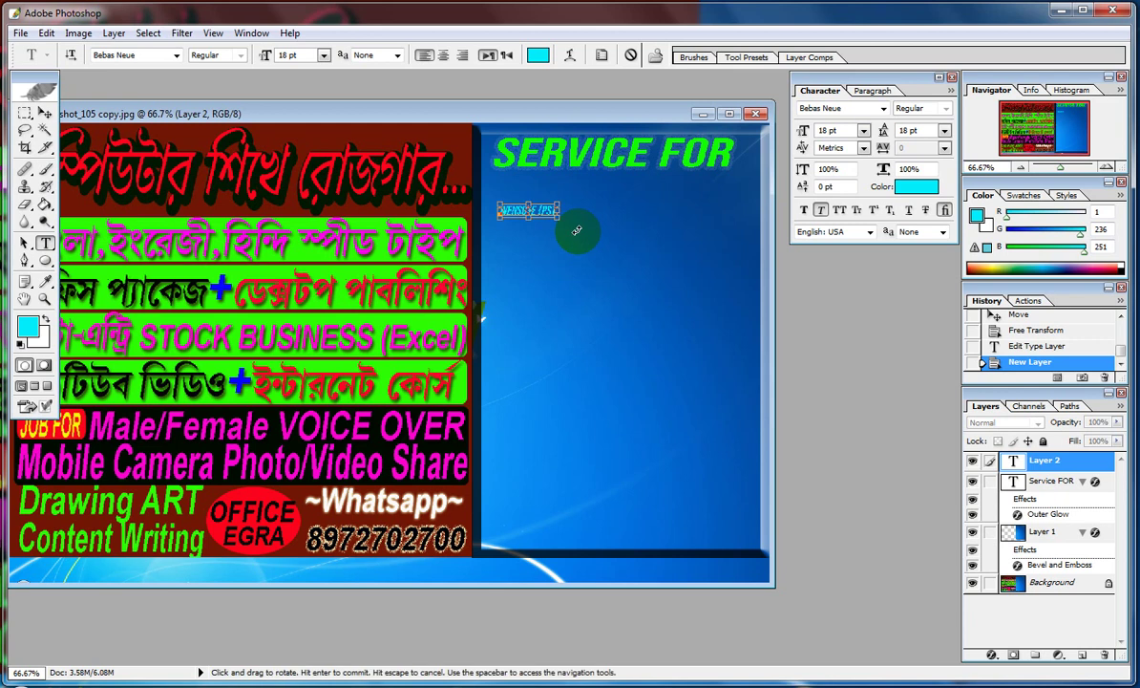
pyautogui.hotkey('ctrl', 'a')
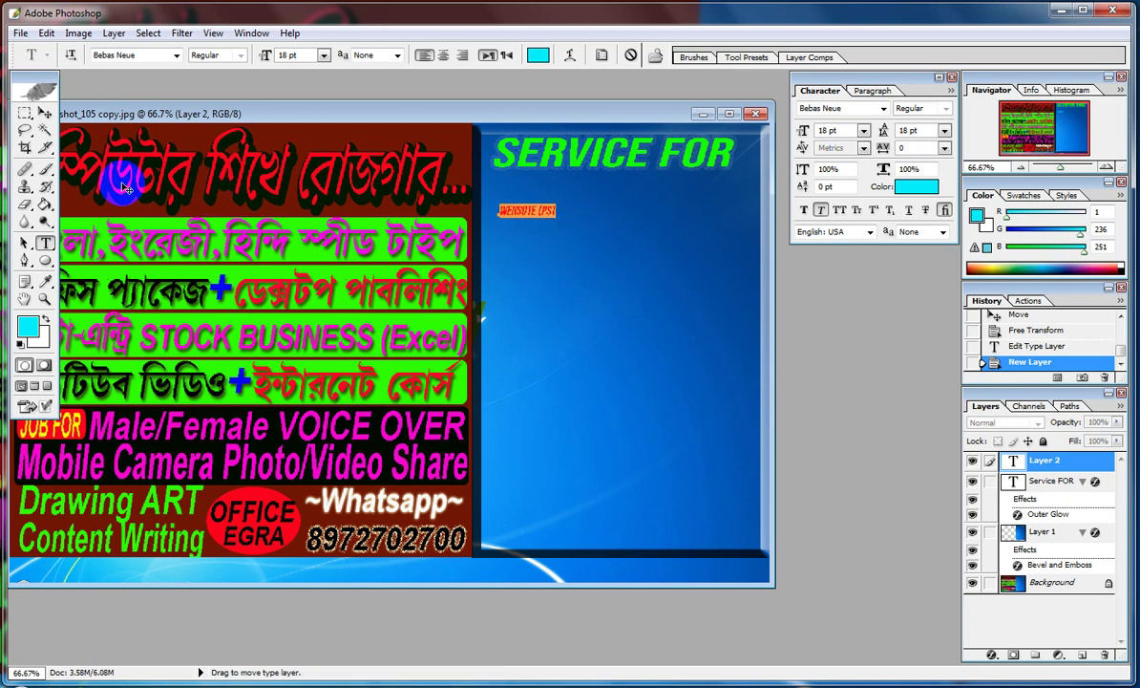
# Step: Enlarge the cyan text to 53.76 pt and move it directly beneath the heading near the panel's inner edge
pyautogui.click(45, 113)
pyautogui.hotkey('ctrl', 't')
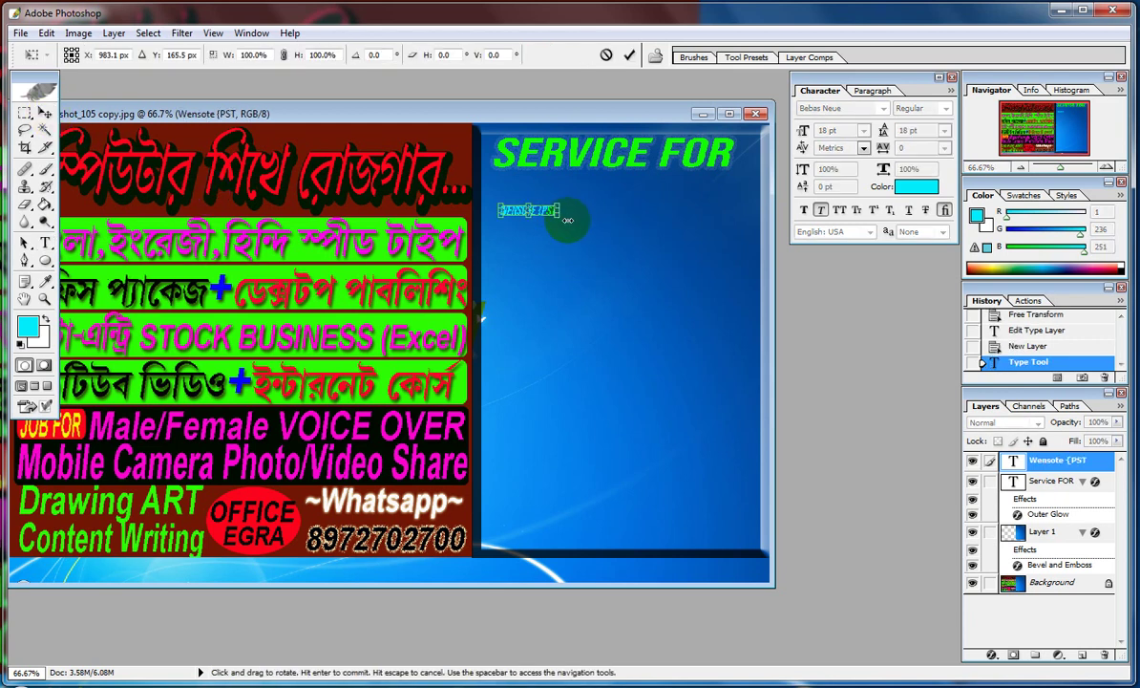
pyautogui.moveTo(573, 217); pyautogui.dragTo(711, 235)
pyautogui.press('Return')
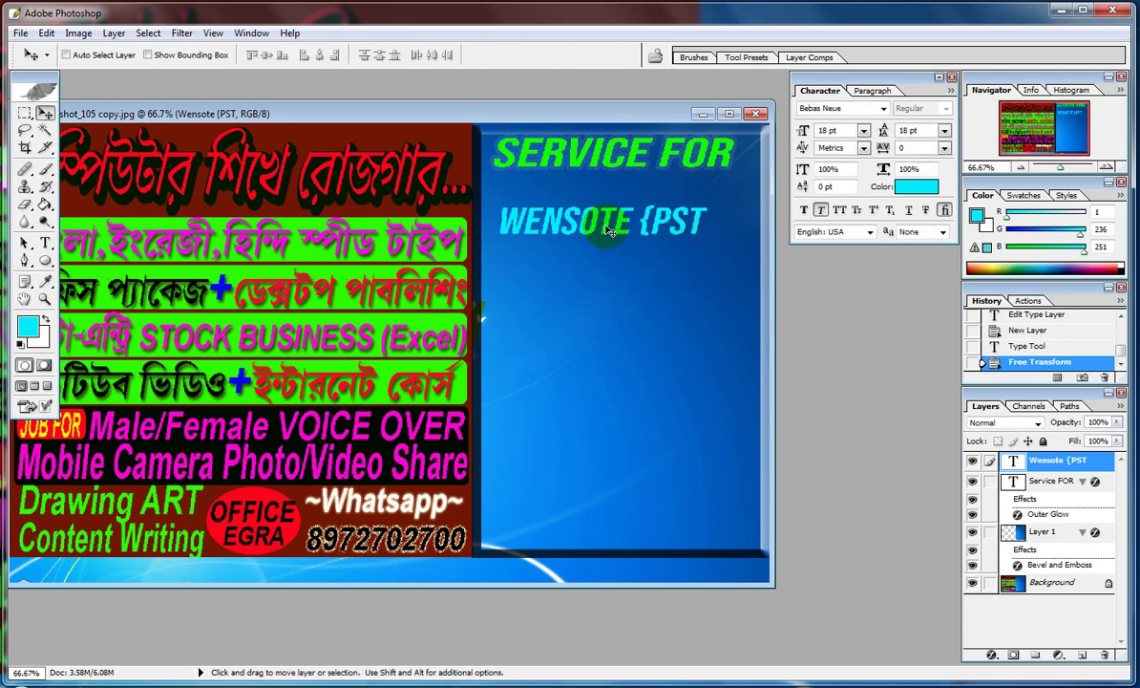
pyautogui.moveTo(598, 221)
pyautogui.mouseDown()
pyautogui.moveTo(585, 196)
pyautogui.moveTo(592, 205)
pyautogui.mouseUp()
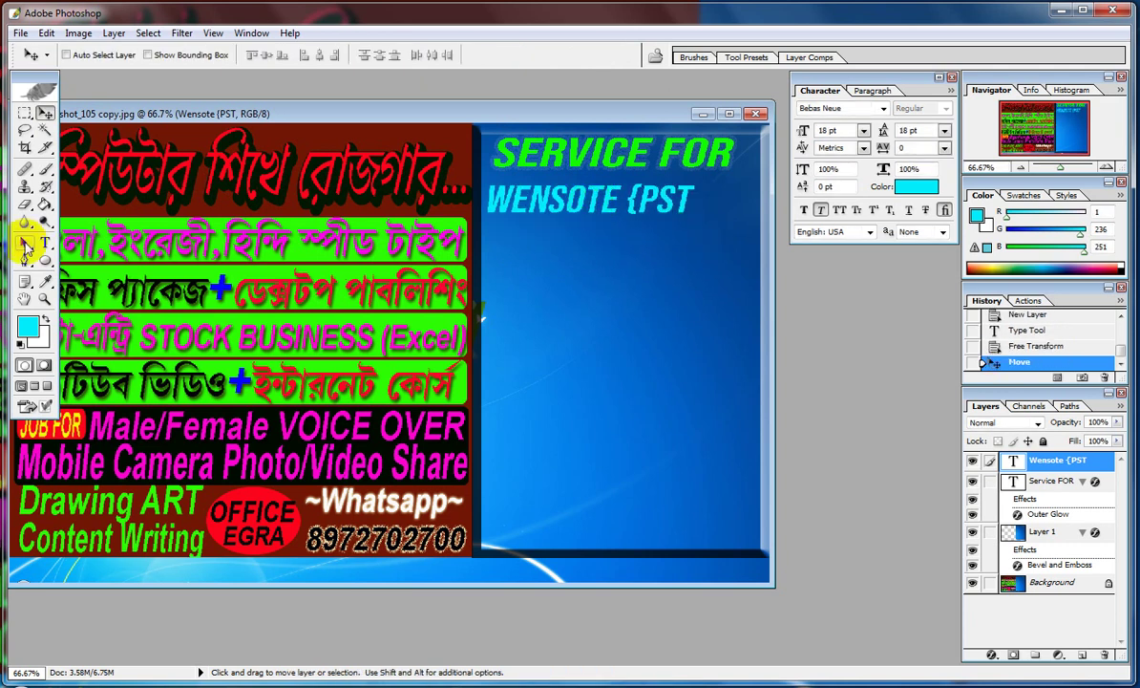
# Step: Replace the cyan line's whole text with "Website POST Traffic"
pyautogui.click(45, 243)
pyautogui.tripleClick(552, 205)
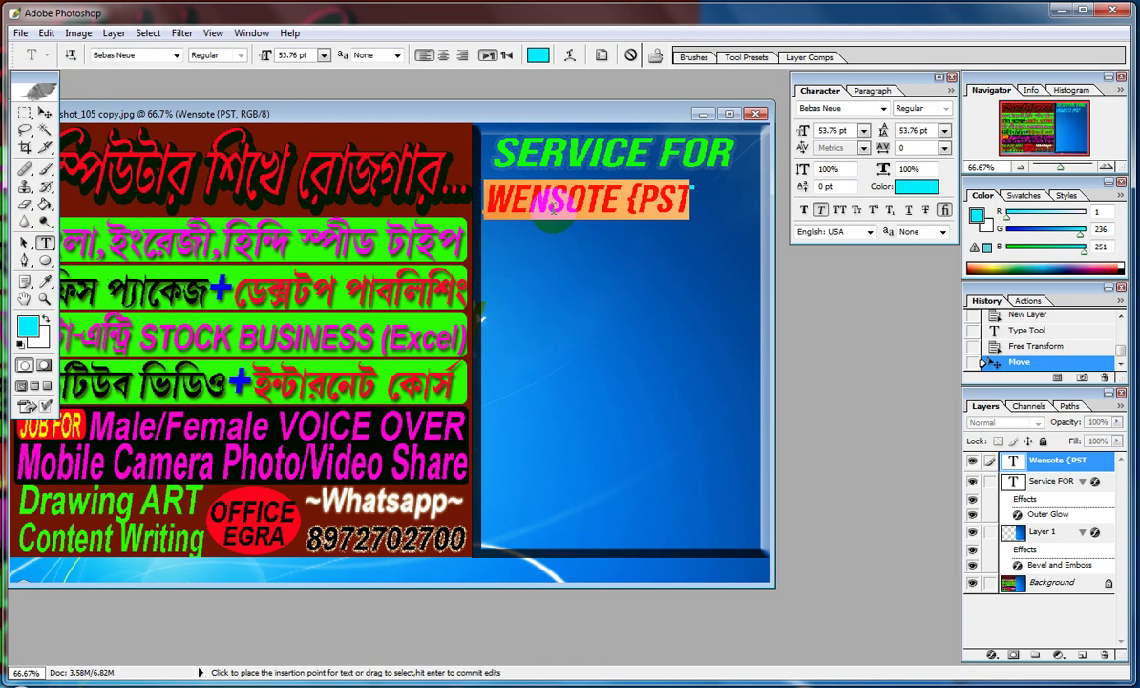
pyautogui.write('W')
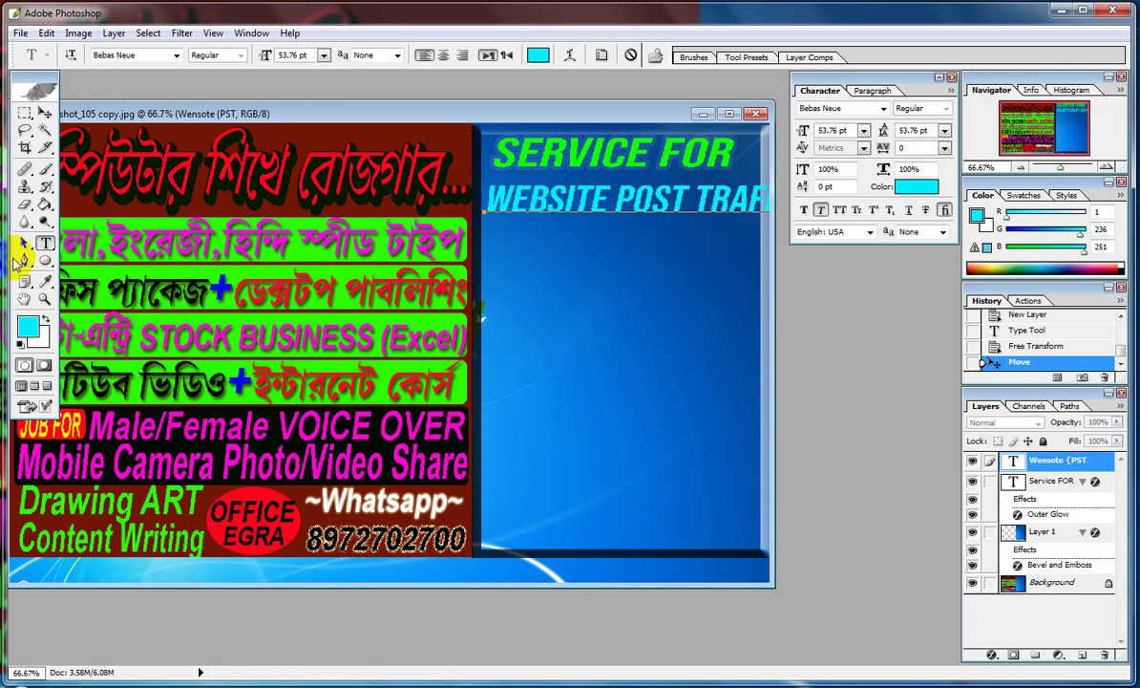
# Step: Scale the "Website POST Traffic" line proportionally to 84.6% and fit it across the panel just below the heading
pyautogui.click(43, 112)
pyautogui.hotkey('ctrl', 't')
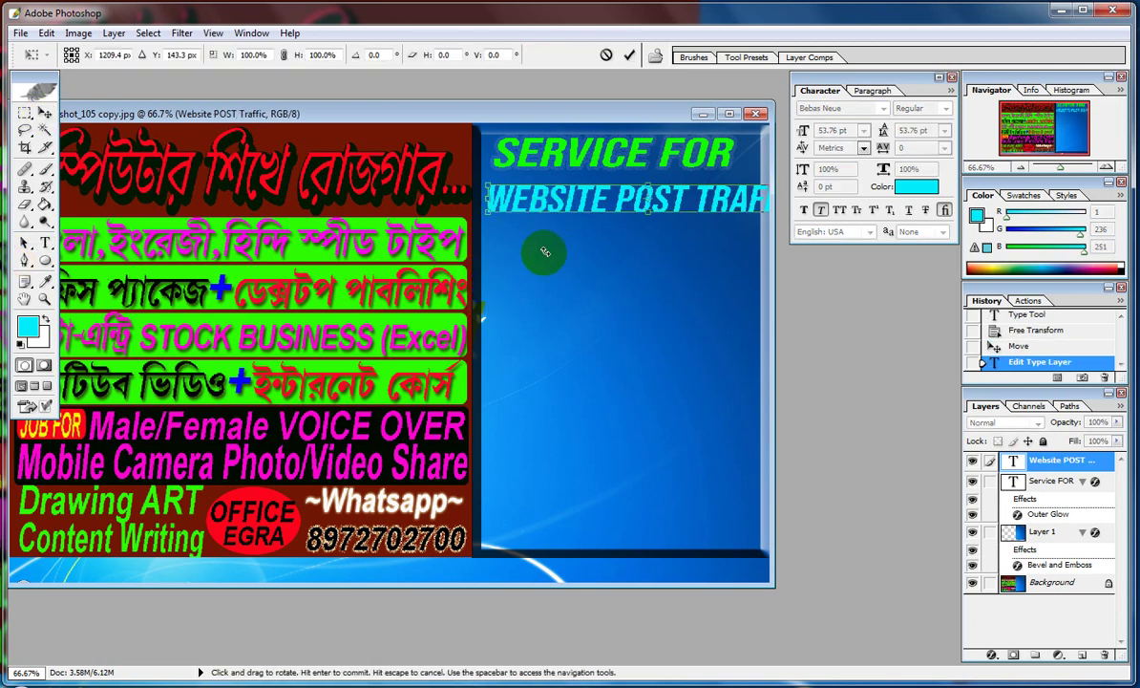
pyautogui.moveTo(487, 184); pyautogui.dragTo(529, 185)
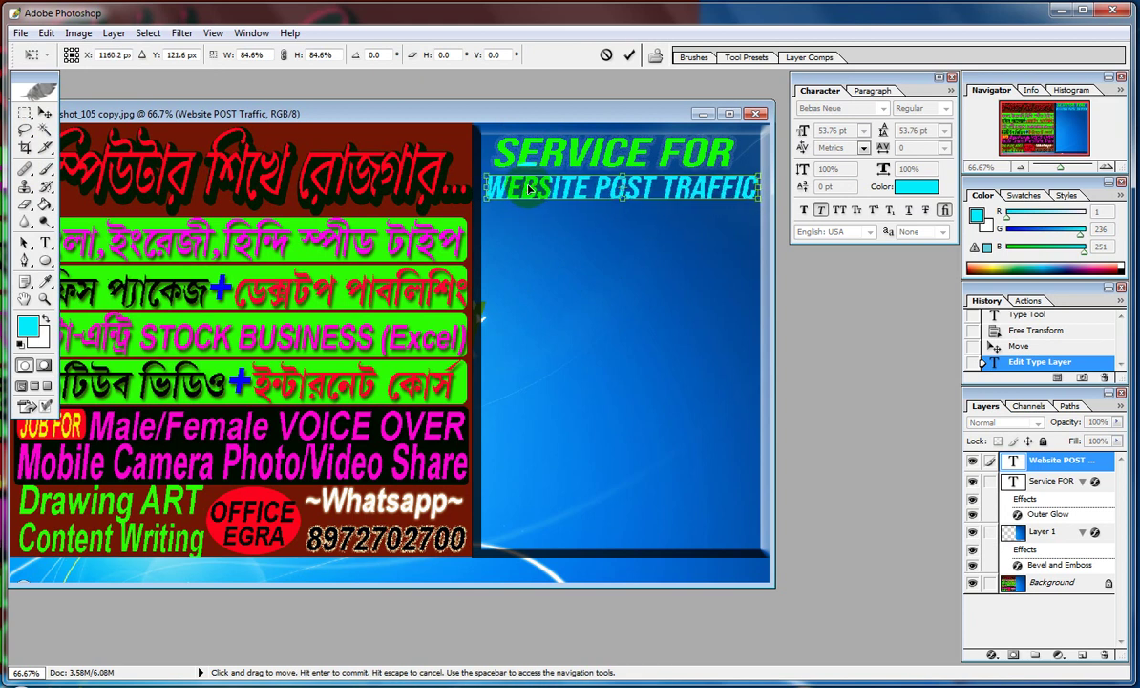
pyautogui.press('Return')
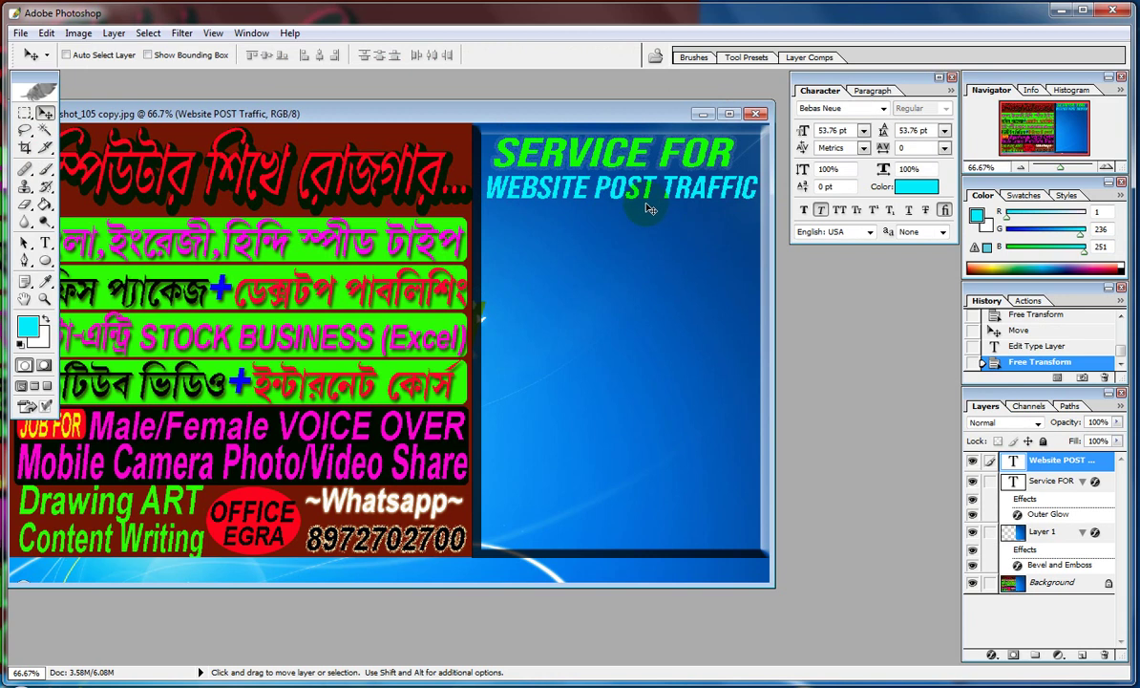
pyautogui.moveTo(619, 186); pyautogui.dragTo(627, 214)
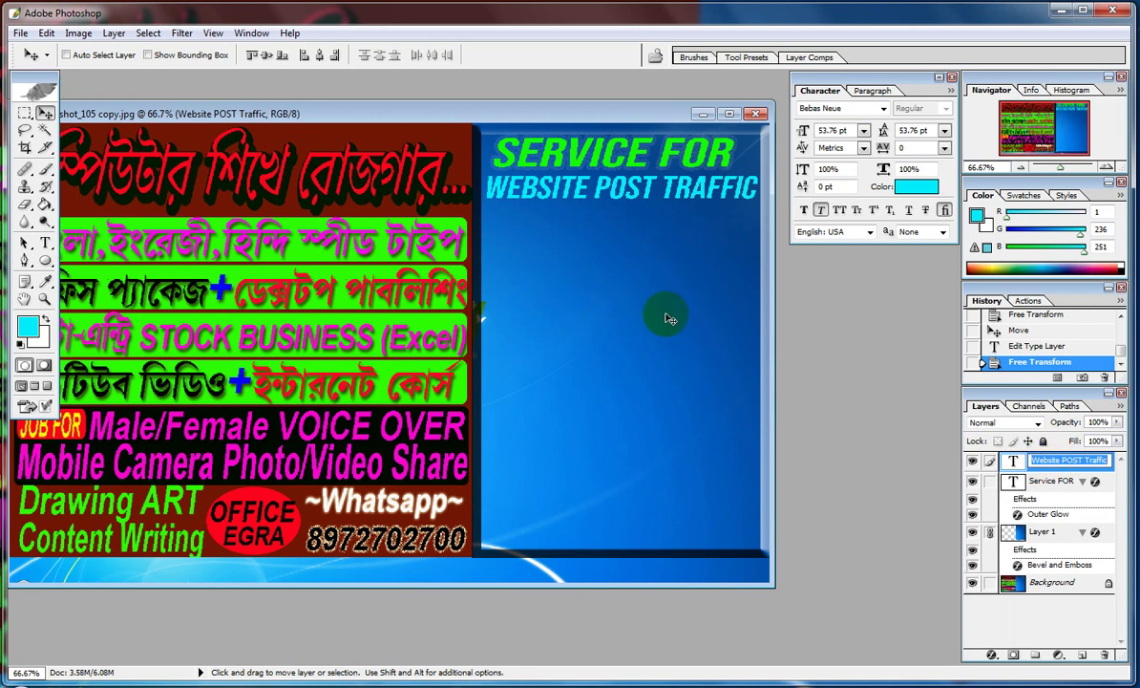
# Step: Select and copy the whole "Website POST Traffic" text, leaving the line as it is
pyautogui.click(45, 242)
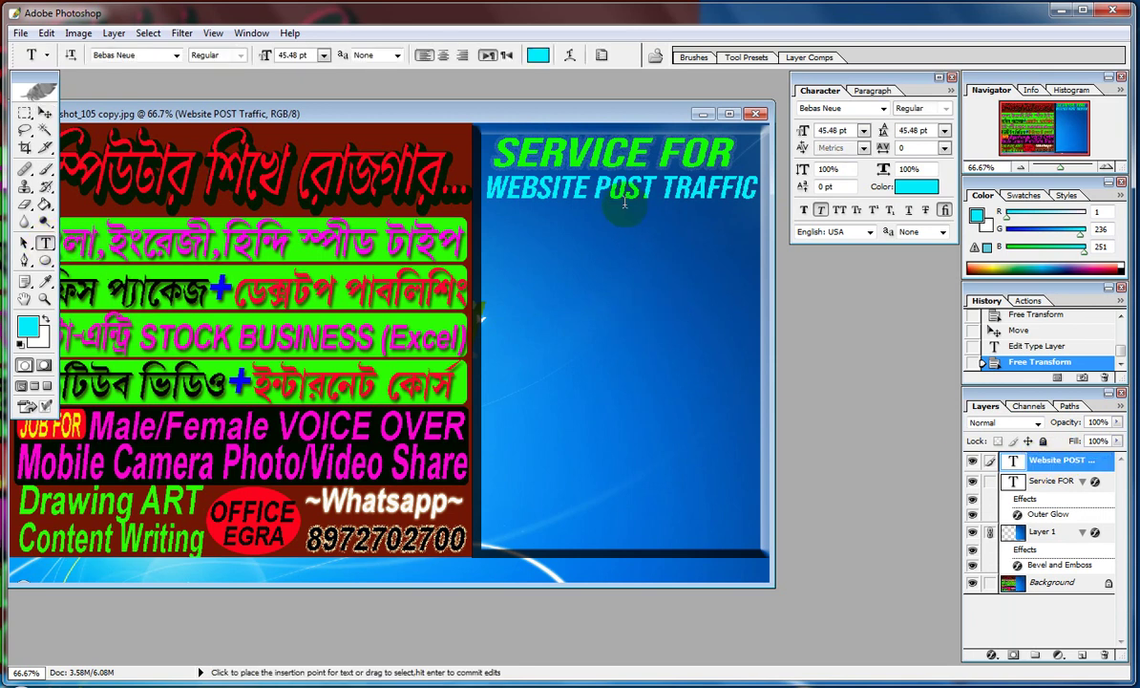
pyautogui.tripleClick(592, 188)
pyautogui.hotkey('ctrl', 'c')
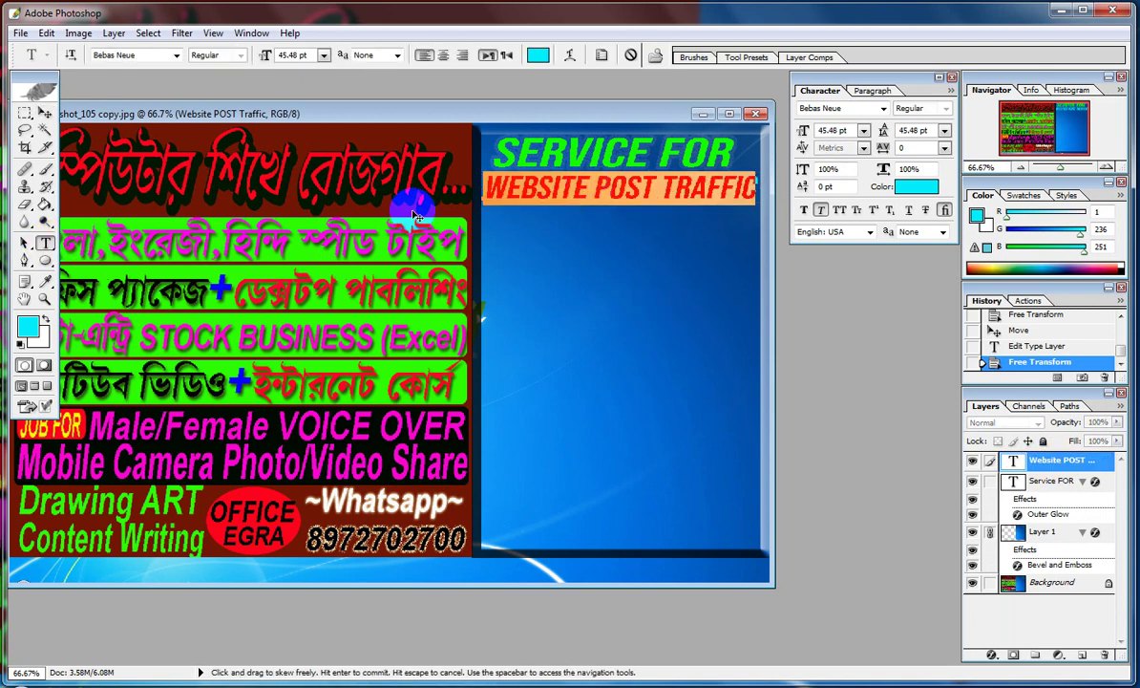
pyautogui.click(44, 113)
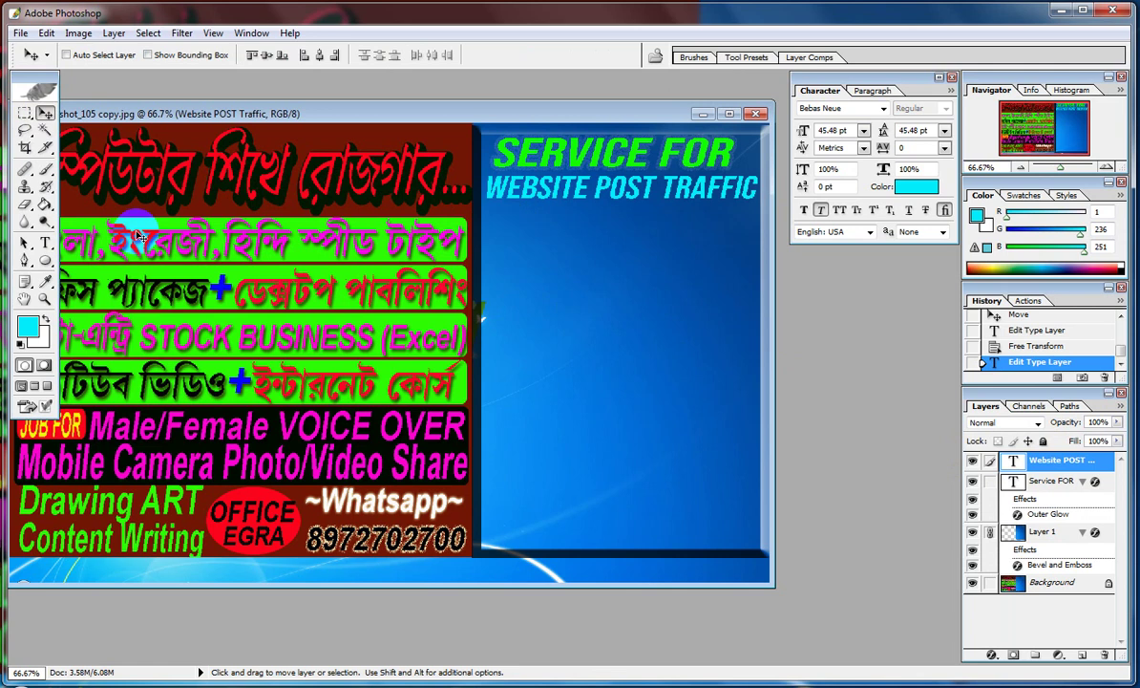
# Step: Paste the copied "Website POST Traffic" as a new text line below the existing cyan line and enlarge it to 42 pt
pyautogui.click(45, 243)
pyautogui.click(513, 233)
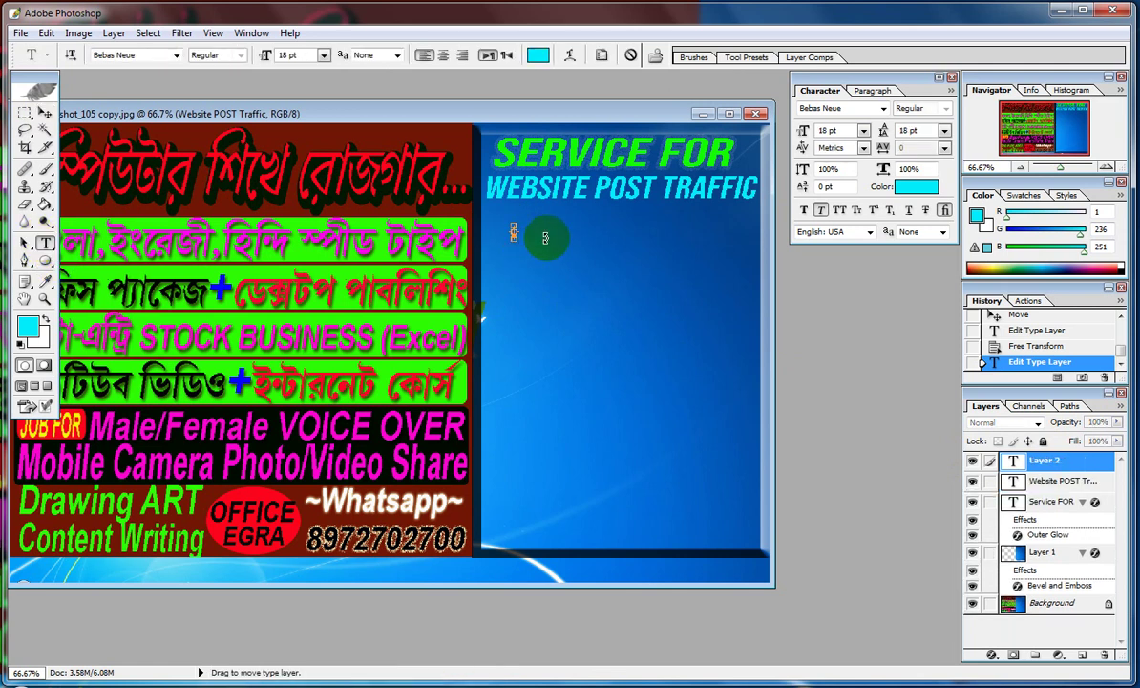
pyautogui.hotkey('ctrl', 'v')
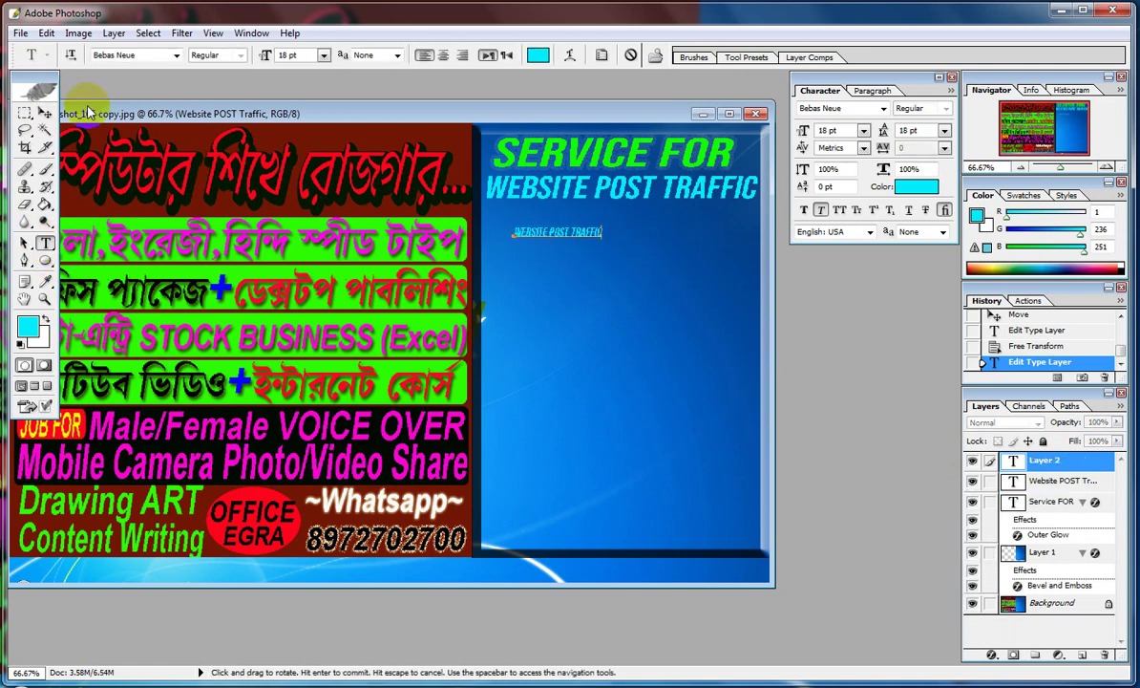
pyautogui.tripleClick(564, 233)
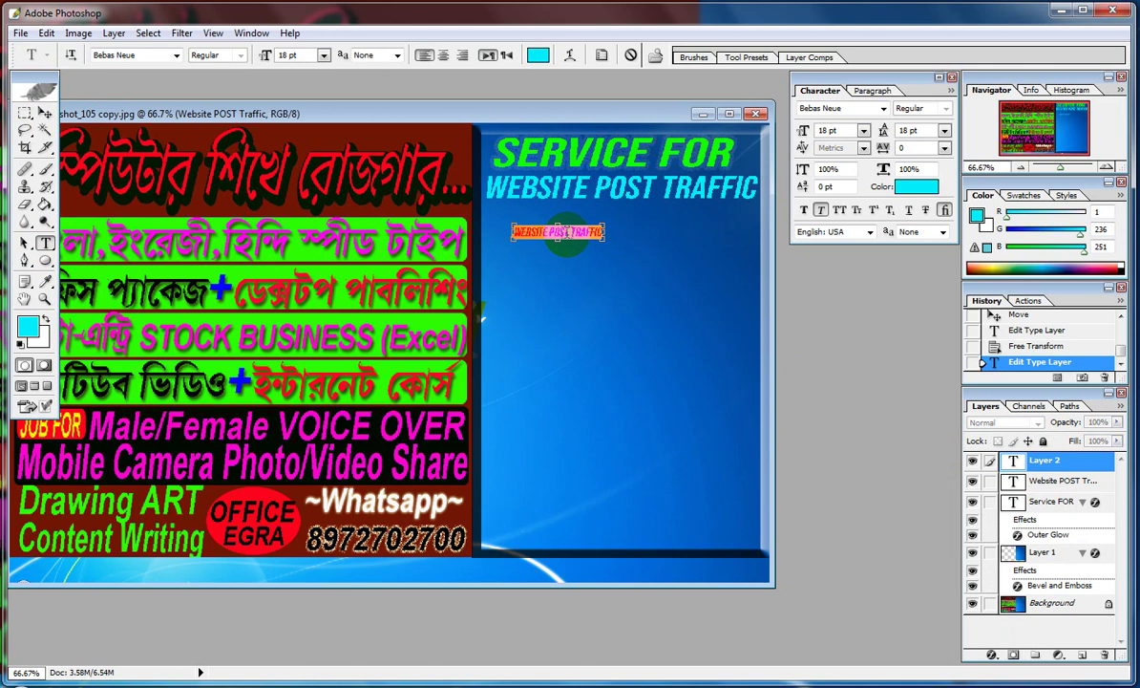
pyautogui.hotkey('ctrl', 'shift', '.')
pyautogui.hotkey('ctrl', 'shift', '.')
pyautogui.hotkey('ctrl', 'shift', '.')
pyautogui.hotkey('ctrl', 'shift', '.')
pyautogui.hotkey('ctrl', 'shift', '.')
pyautogui.hotkey('ctrl', 'shift', '.')
pyautogui.hotkey('ctrl', 'shift', '.')
pyautogui.hotkey('ctrl', 'shift', '.')
pyautogui.hotkey('ctrl', 'shift', '.')
pyautogui.hotkey('ctrl', 'shift', '.')
pyautogui.hotkey('ctrl', 'shift', '.')
pyautogui.hotkey('ctrl', 'shift', '.')
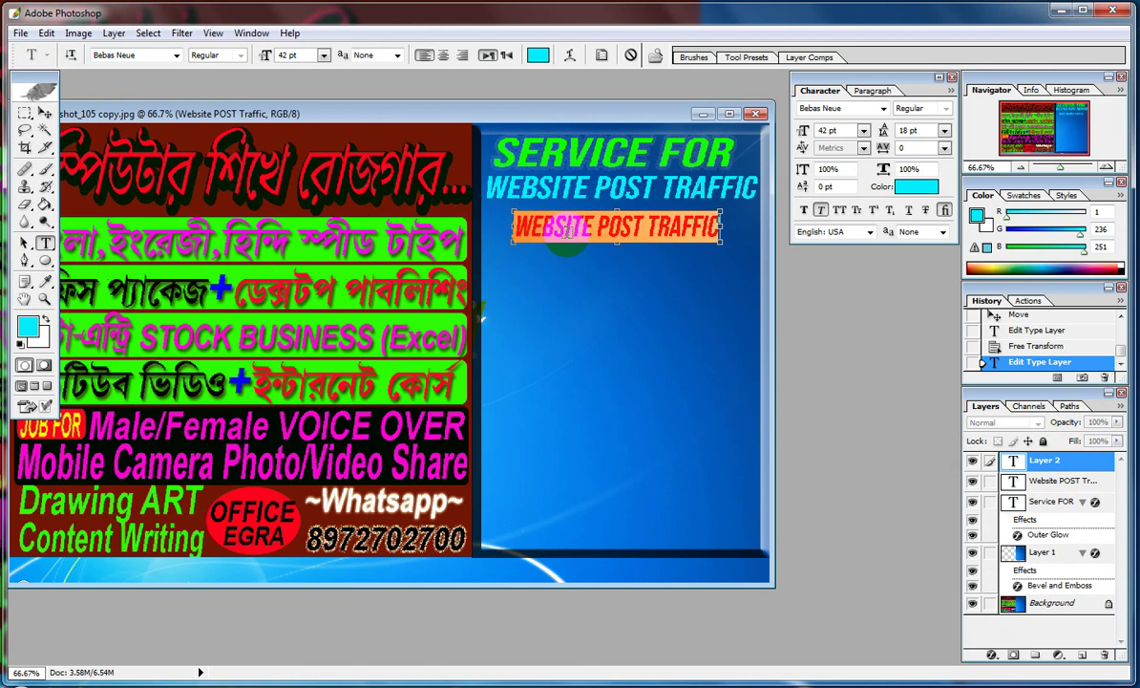
# Step: Change the wording of the new 42 pt line to "YouTube Video views"
pyautogui.click(597, 230)
pyautogui.moveTo(594, 229); pyautogui.dragTo(497, 235)
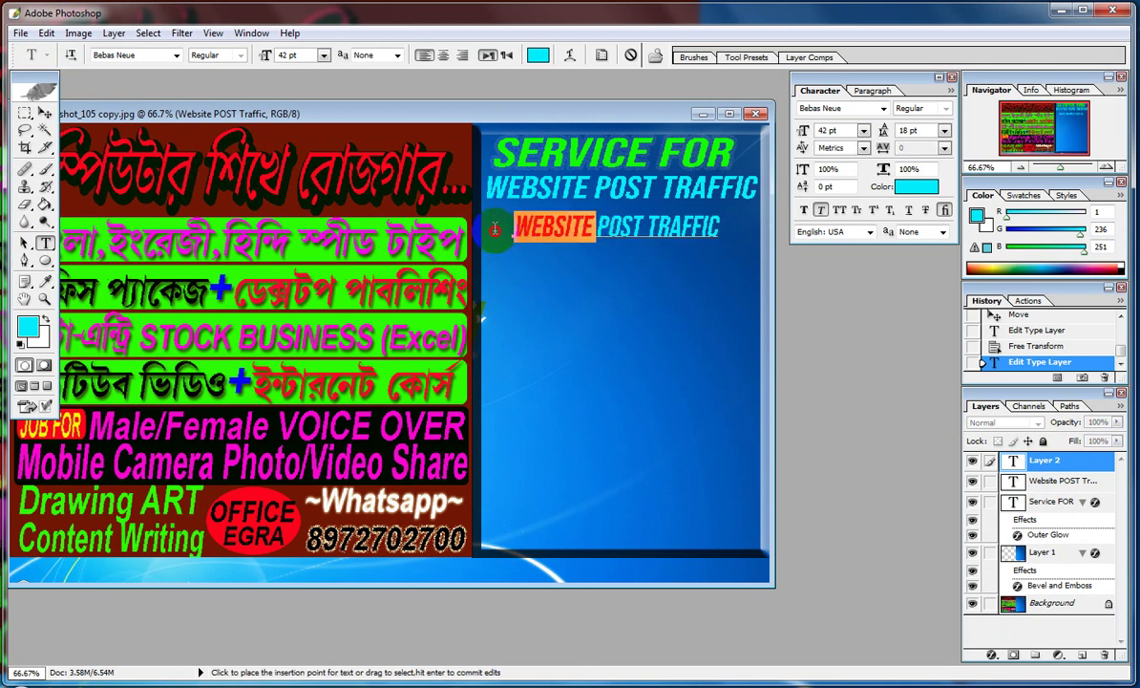
pyautogui.write('YOUTUE')
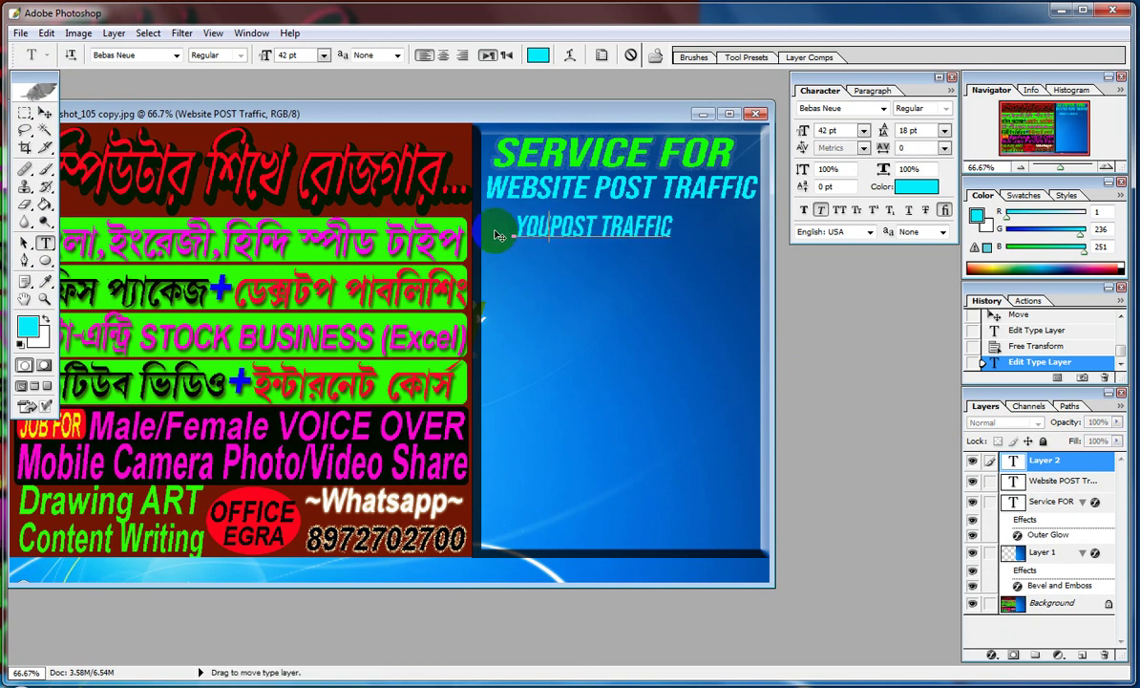
pyautogui.write('E')
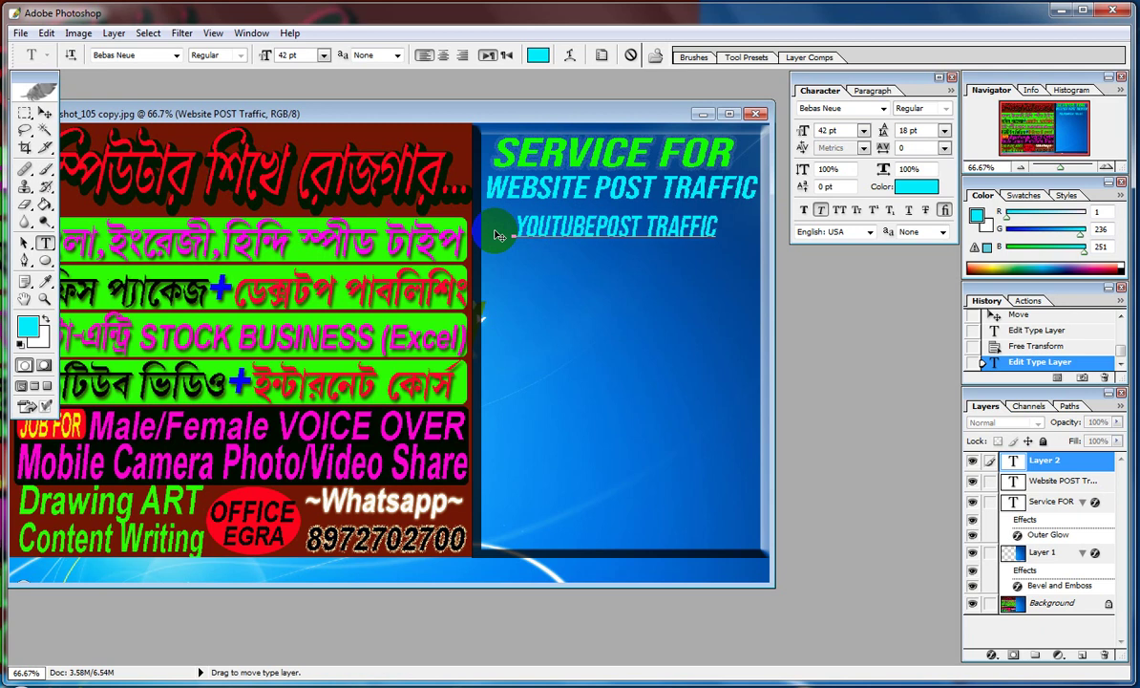
pyautogui.press('Delete')
pyautogui.press('Delete')
pyautogui.press('Delete')
pyautogui.press('Delete')
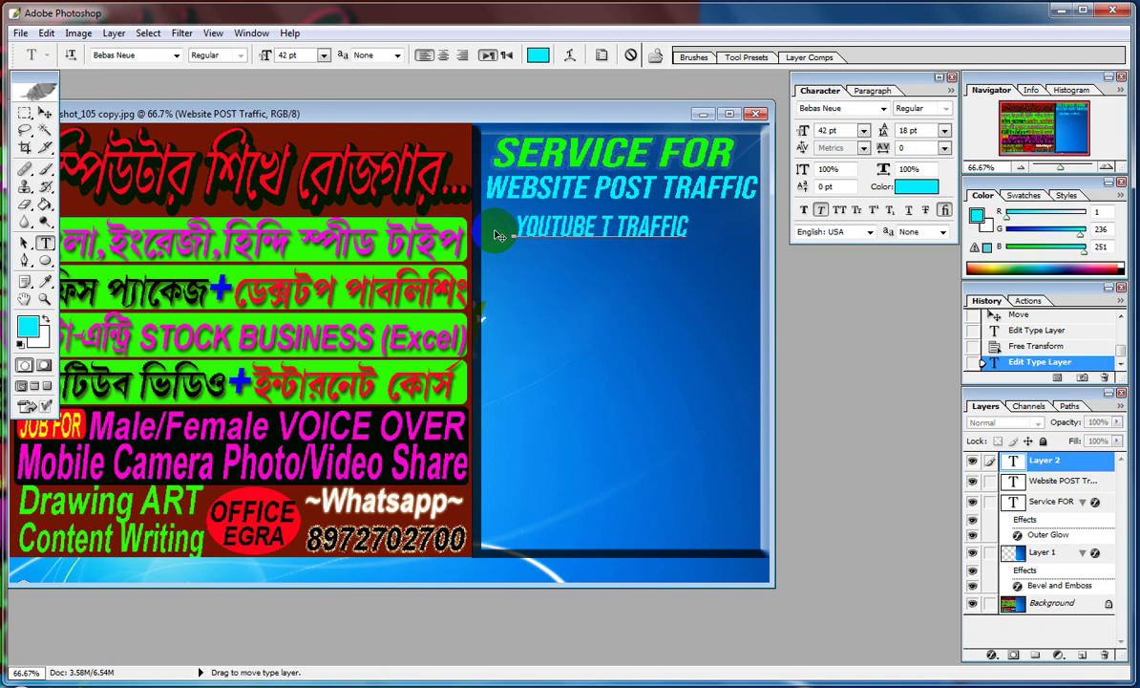
pyautogui.write('VIDEO')
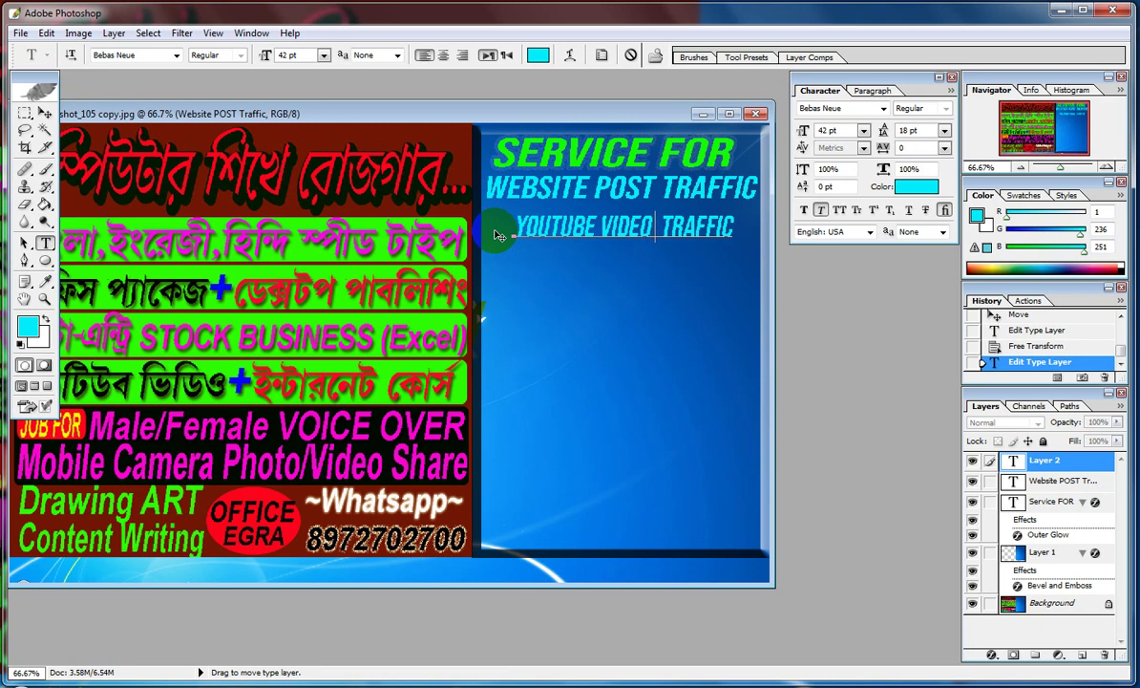
pyautogui.write(' VIEWS')
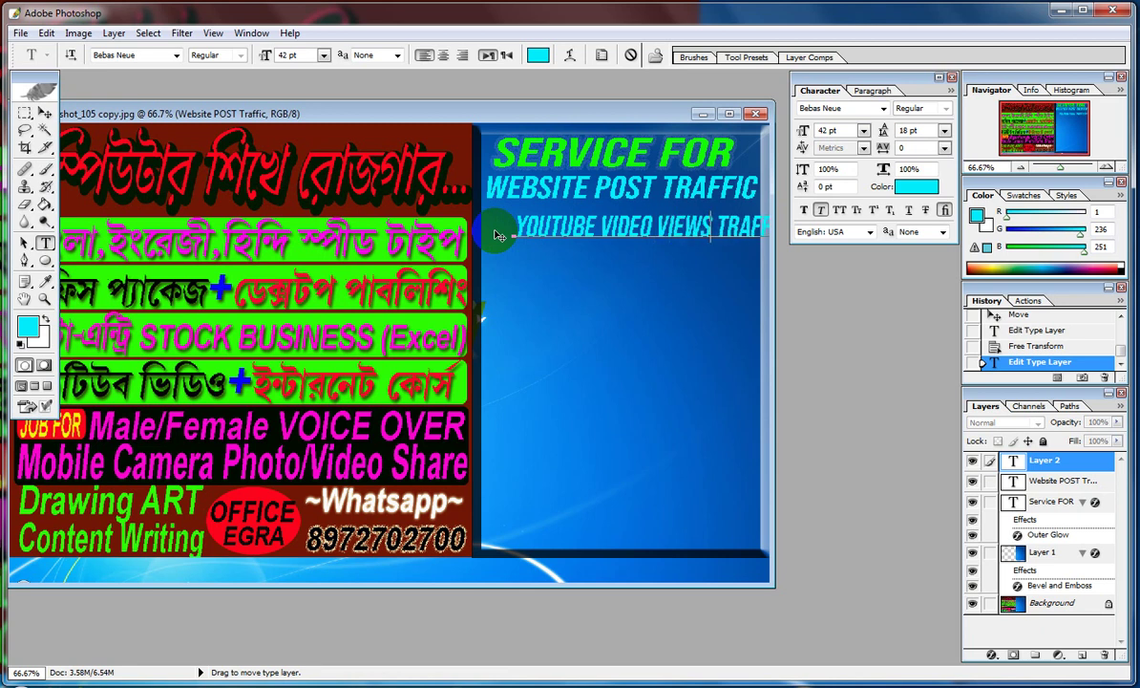
pyautogui.hotkey('shift', 'End')
pyautogui.press('Delete')
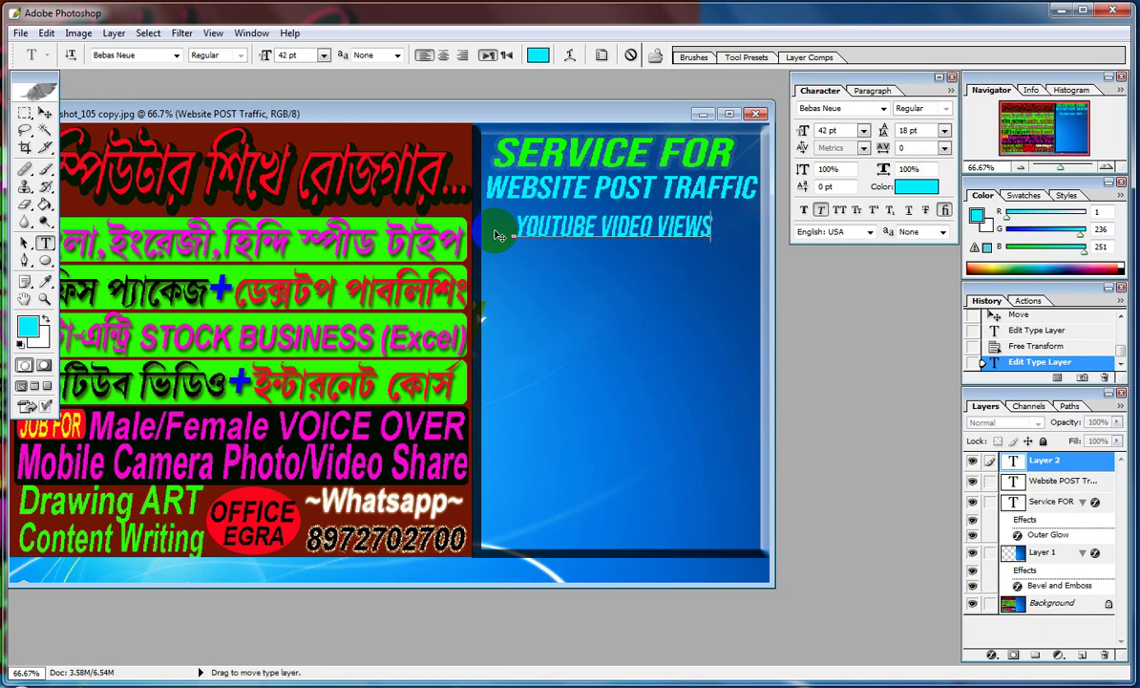
# Step: Move the "YouTube Video views" line directly beneath "Website POST Traffic" and scale it to 137.4% width and 125.6% height to span the panel
pyautogui.click(45, 113)
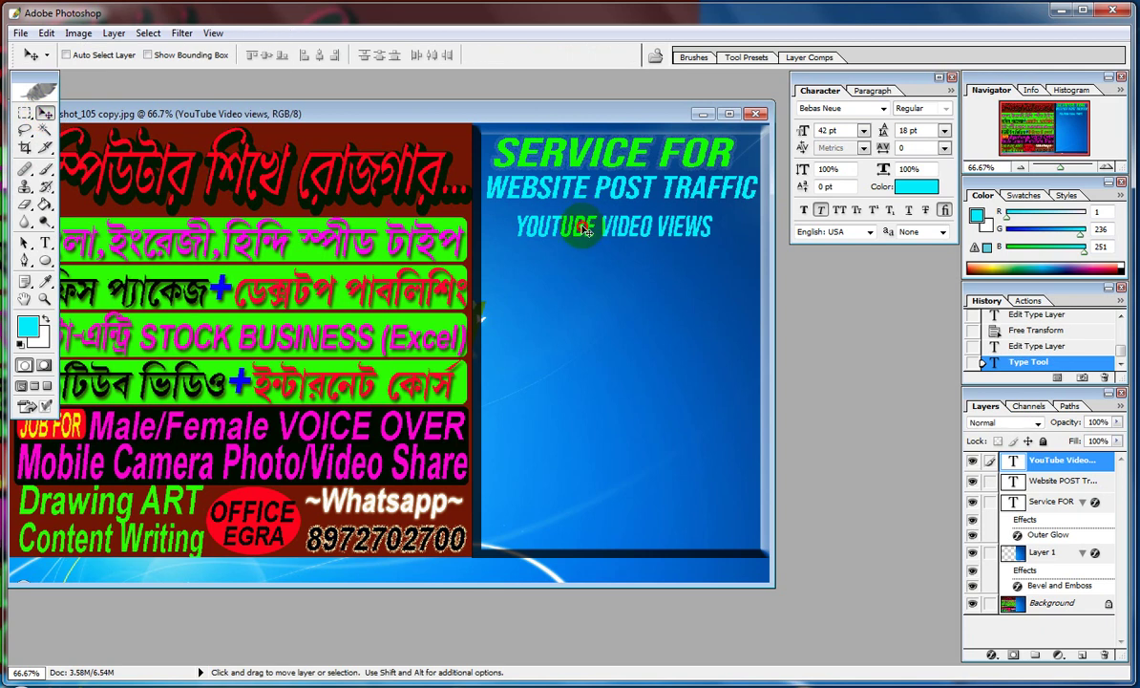
pyautogui.moveTo(585, 229); pyautogui.dragTo(552, 220)
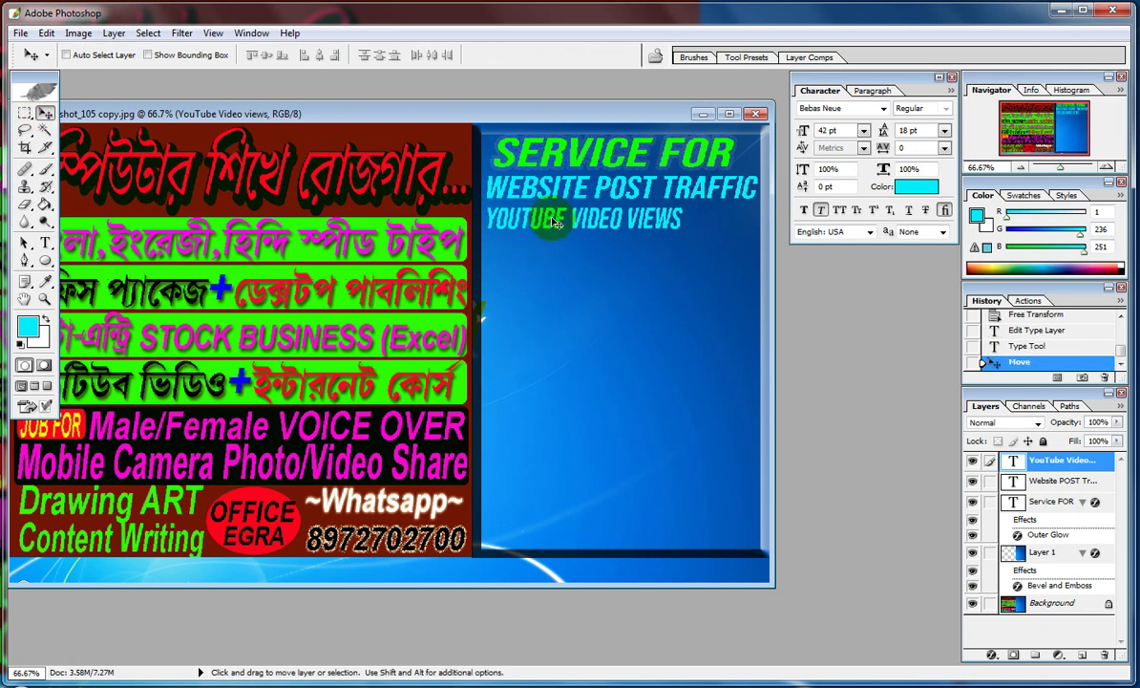
pyautogui.hotkey('ctrl', 't')
pyautogui.moveTo(682, 229); pyautogui.dragTo(756, 235)
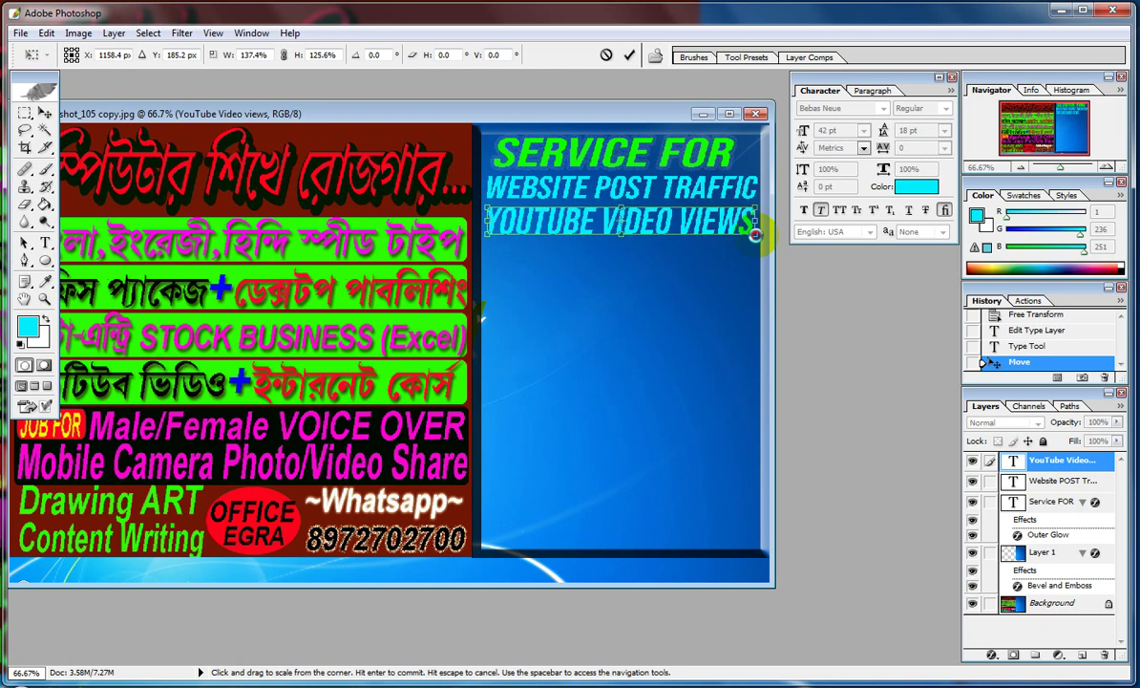
pyautogui.press('Return')
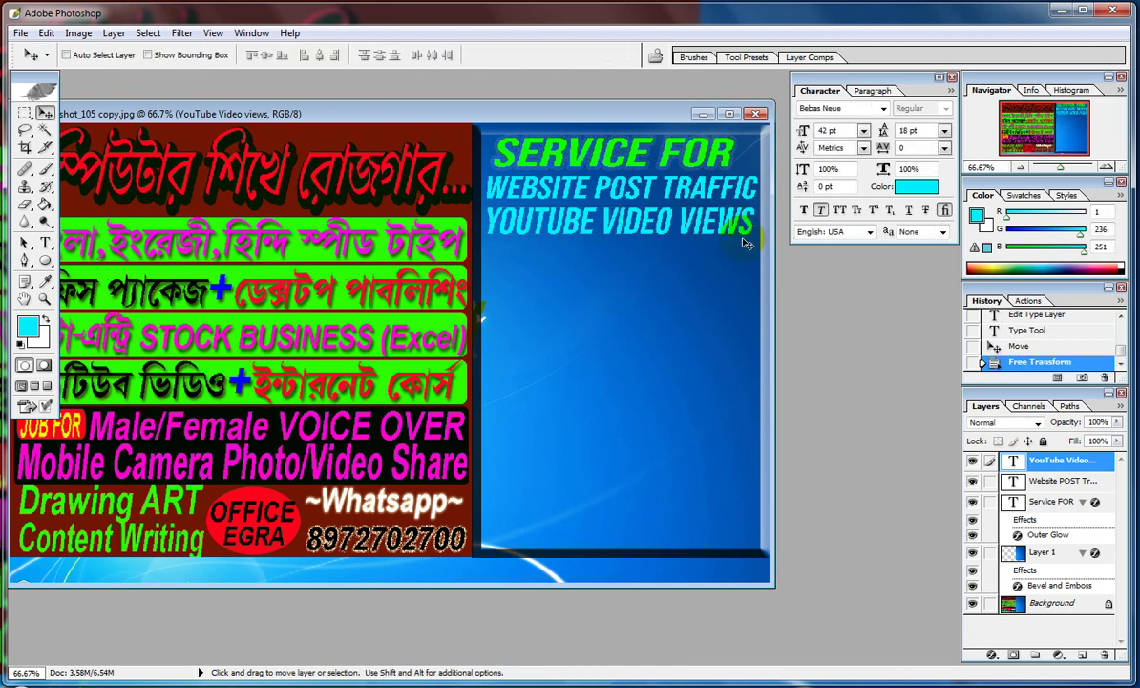
# Step: Copy the full text of the "Website POST Traffic" line again, leaving the line as it is
pyautogui.click(45, 242)
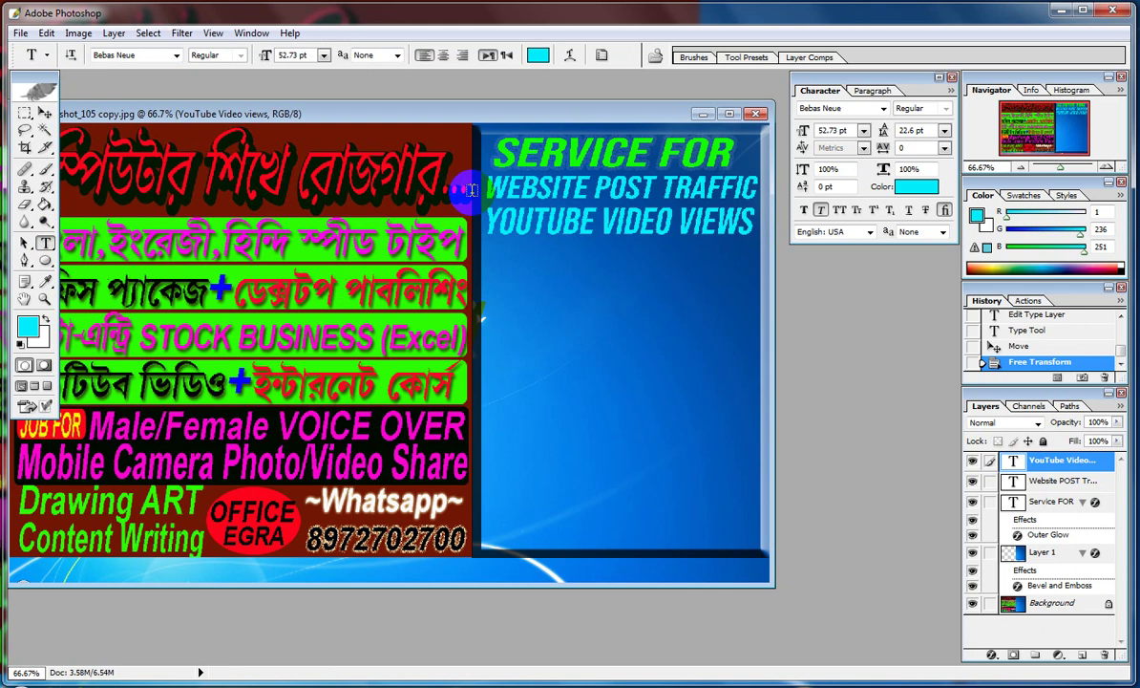
pyautogui.moveTo(486, 187); pyautogui.dragTo(754, 187)
pyautogui.hotkey('ctrl', 'c')
pyautogui.press('ctrl')
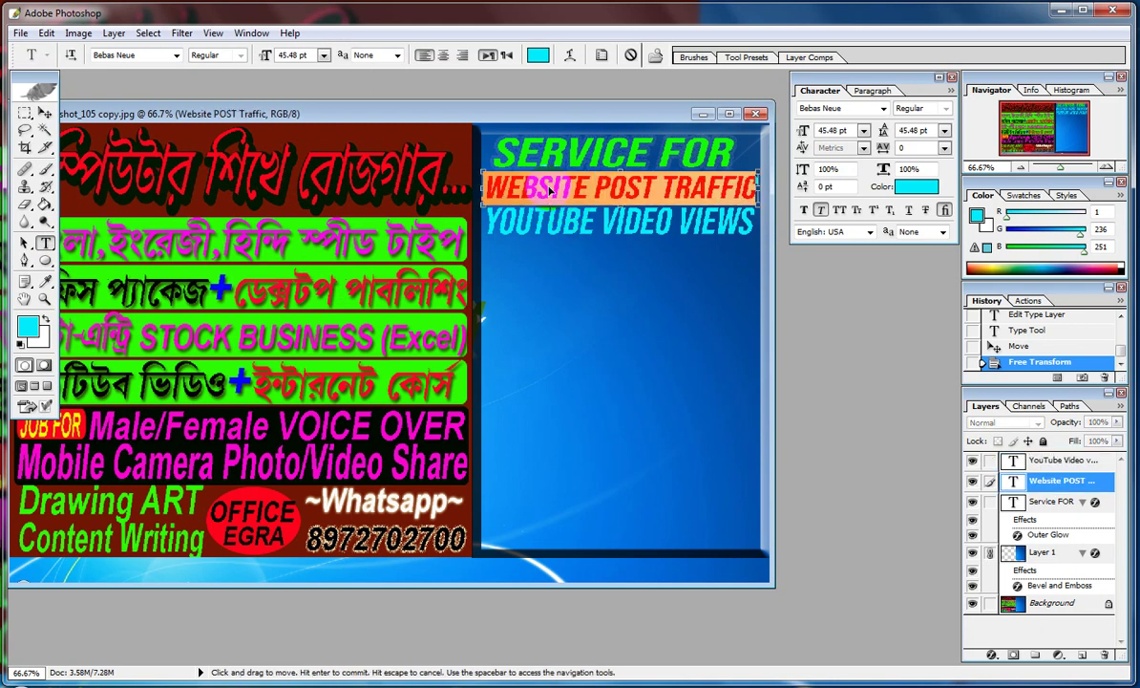
pyautogui.click(44, 112)
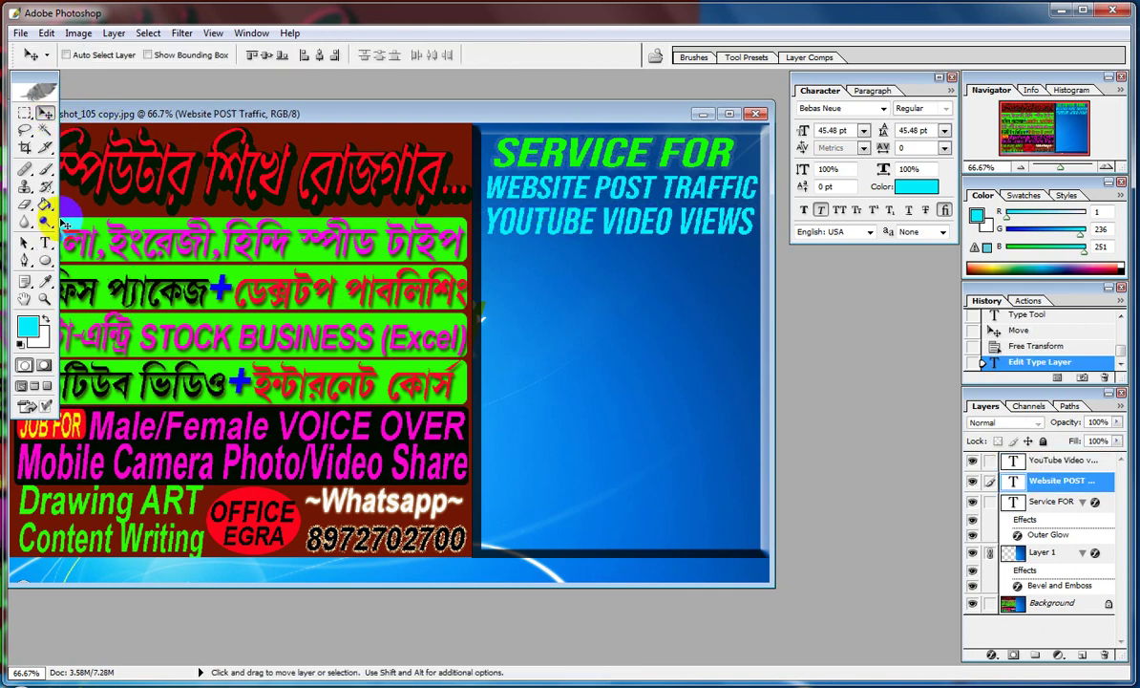
# Step: Paste the copied text as a new line below "YouTube Video views" and enlarge it to 40 pt
pyautogui.click(46, 241)
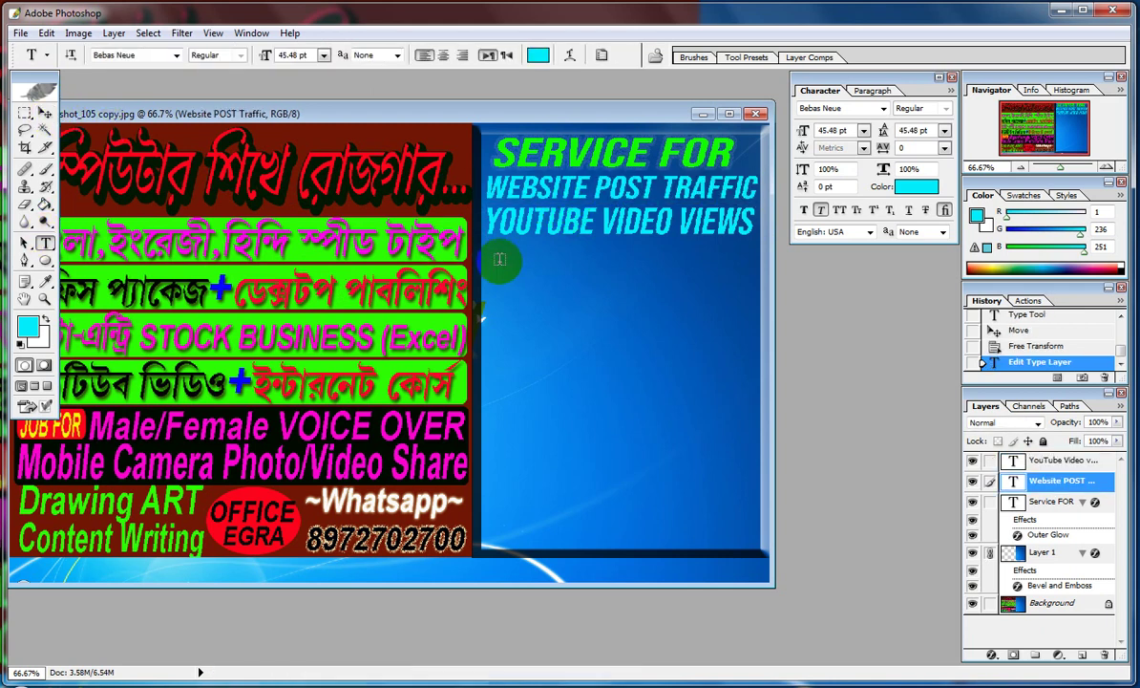
pyautogui.click(497, 262)
pyautogui.hotkey('ctrl', 'v')
pyautogui.hotkey('ctrl', 'a')
pyautogui.hotkey('ctrl', 'c')
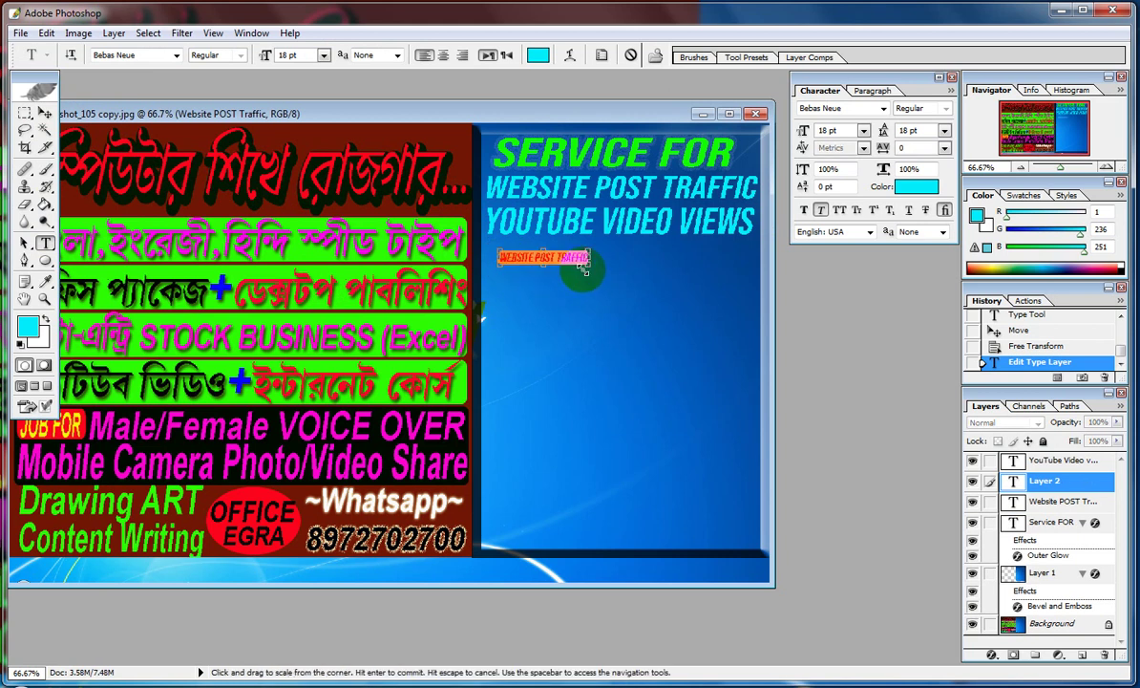
pyautogui.hotkey('ctrl', 'shift', '.')
pyautogui.hotkey('ctrl', 'shift', '.')
pyautogui.hotkey('ctrl', 'shift', '.')
pyautogui.hotkey('ctrl', 'shift', '.')
pyautogui.hotkey('ctrl', 'shift', '.')
pyautogui.hotkey('ctrl', 'shift', '.')
pyautogui.hotkey('ctrl', 'shift', '.')
pyautogui.hotkey('ctrl', 'shift', '.')
pyautogui.hotkey('ctrl', 'shift', '.')
pyautogui.hotkey('ctrl', 'shift', '.')
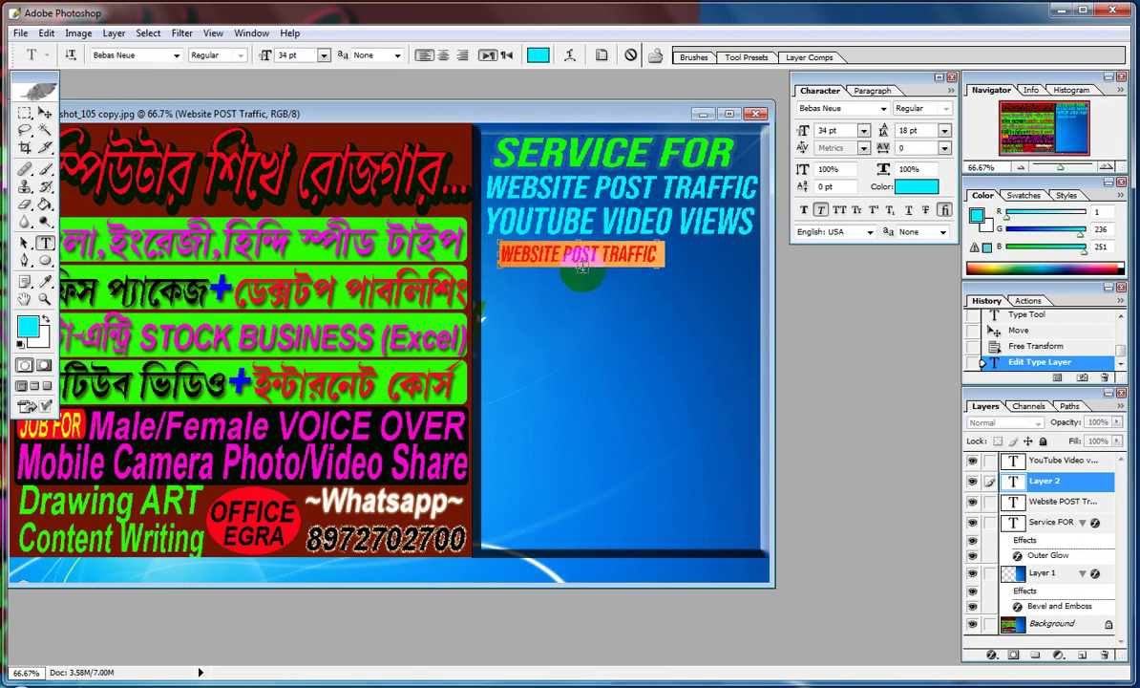
# Step: Replace the word "Website" in the new third line with "Facebook"
pyautogui.click(583, 254)
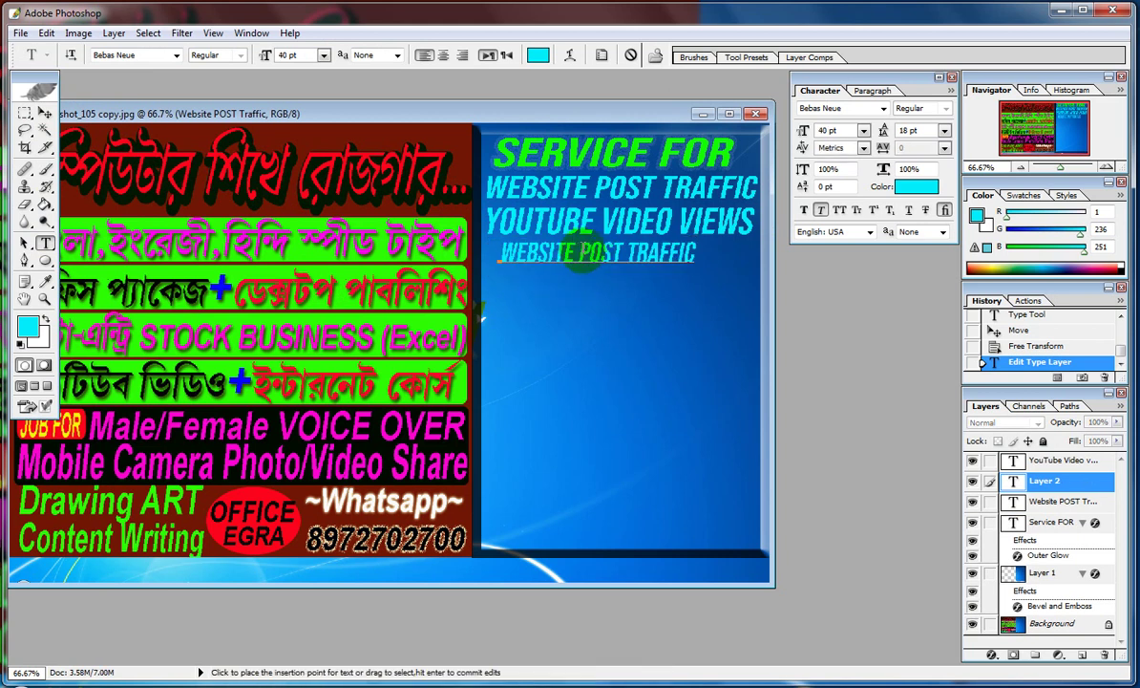
pyautogui.moveTo(574, 252); pyautogui.dragTo(474, 260)
pyautogui.write('FACEBOOK')
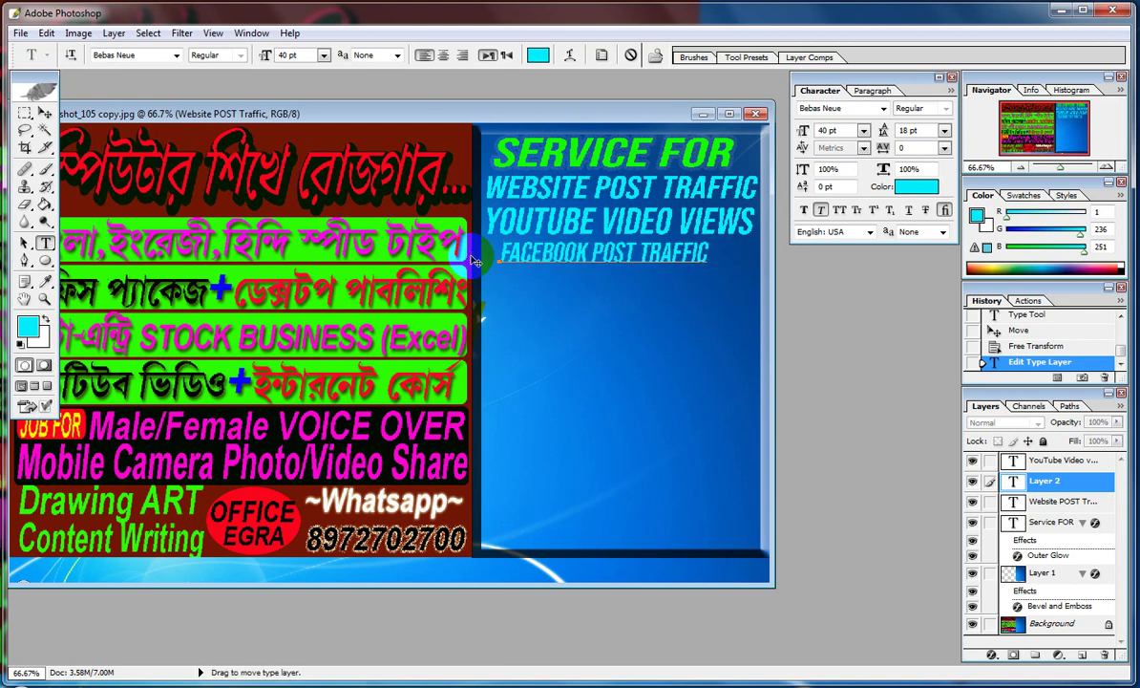
# Step: Align the "Facebook POST Traffic" line under the lines above and scale it to 129.3% width and 127.2% height to span the panel
pyautogui.click(44, 113)
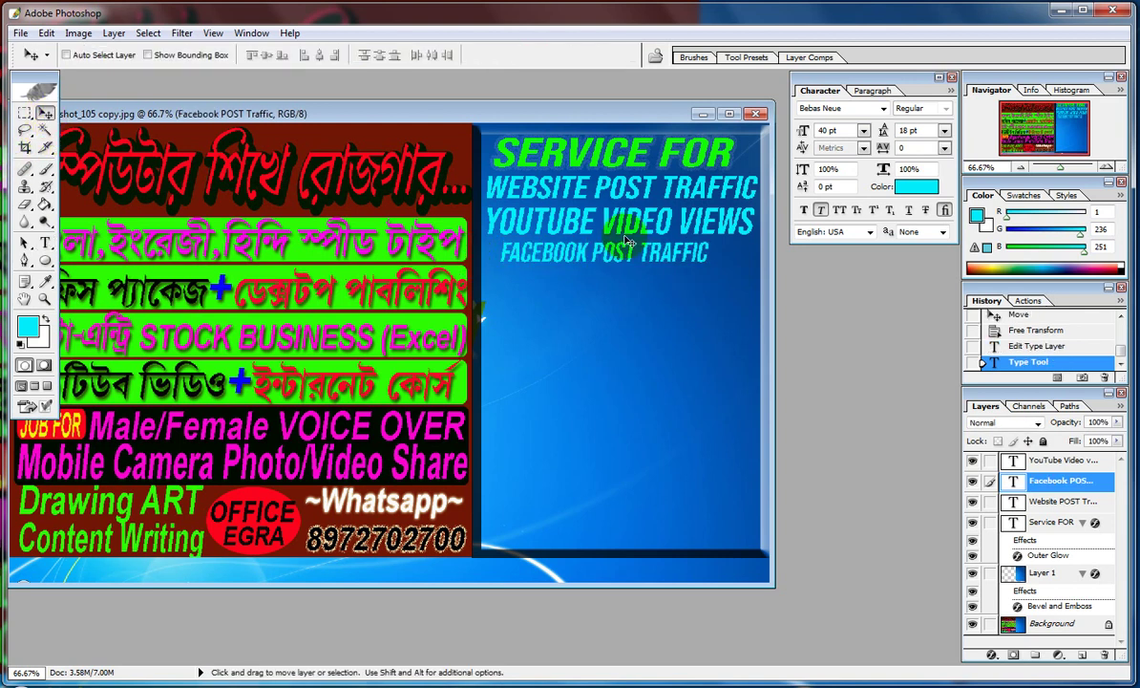
pyautogui.moveTo(627, 243); pyautogui.dragTo(609, 258)
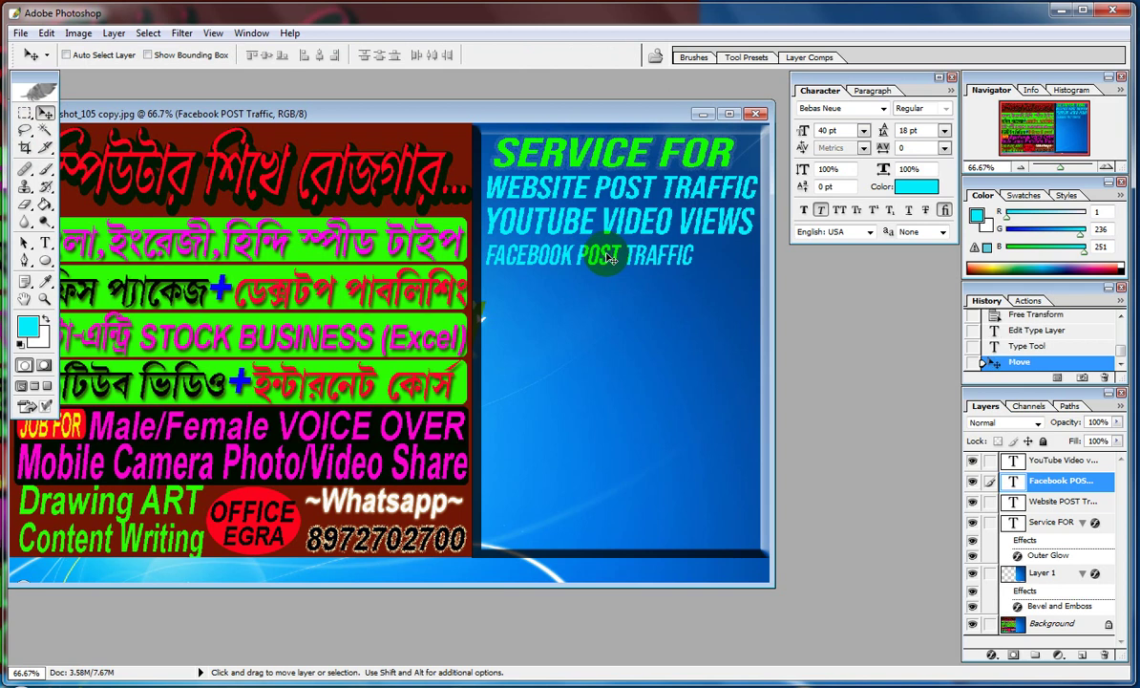
pyautogui.hotkey('ctrl', 't')
pyautogui.moveTo(695, 266); pyautogui.dragTo(753, 268)
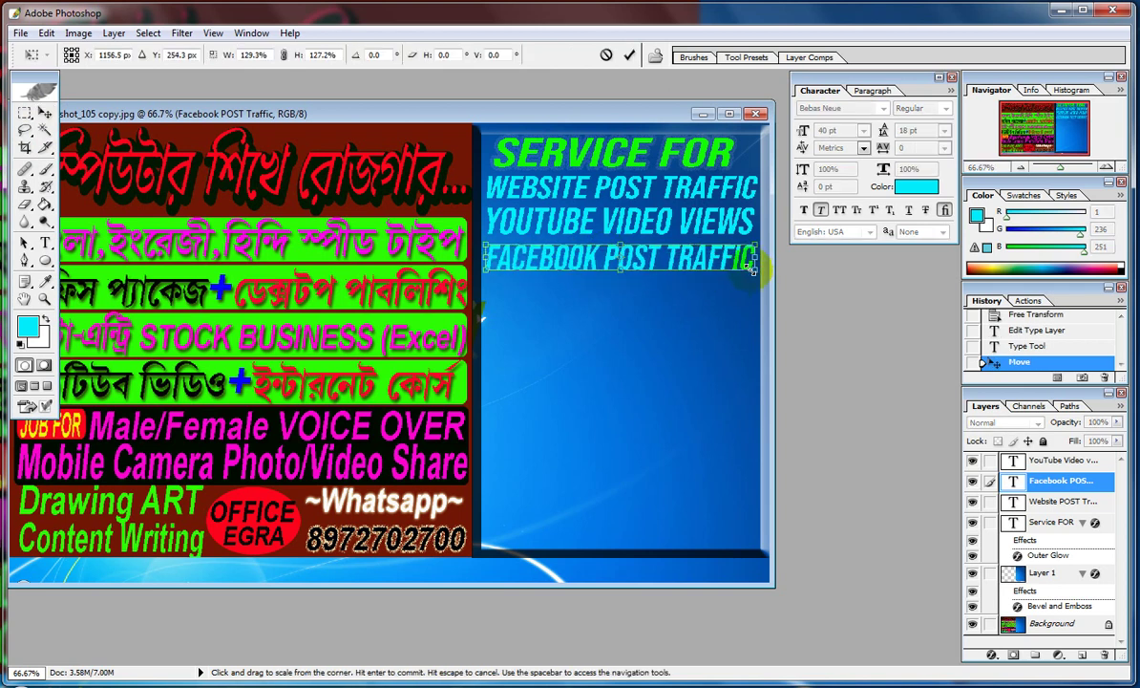
pyautogui.press('Return')
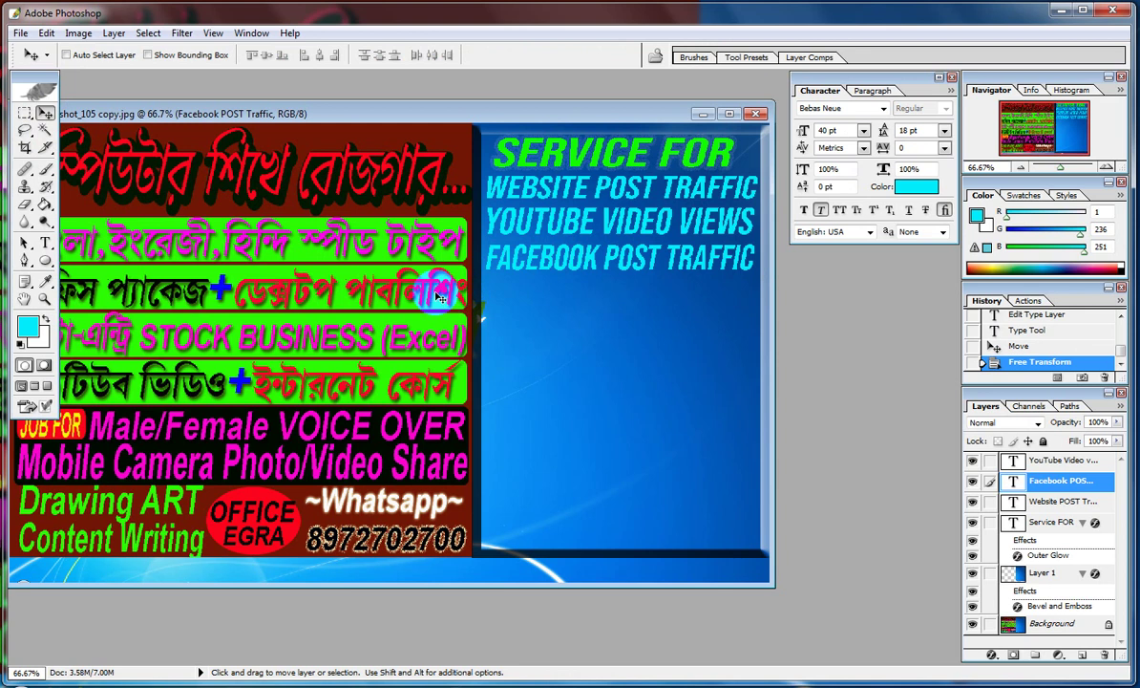
# Step: Paste "Website POST Traffic" as a new text line below the Facebook line and enlarge it to 42 pt
pyautogui.click(45, 244)
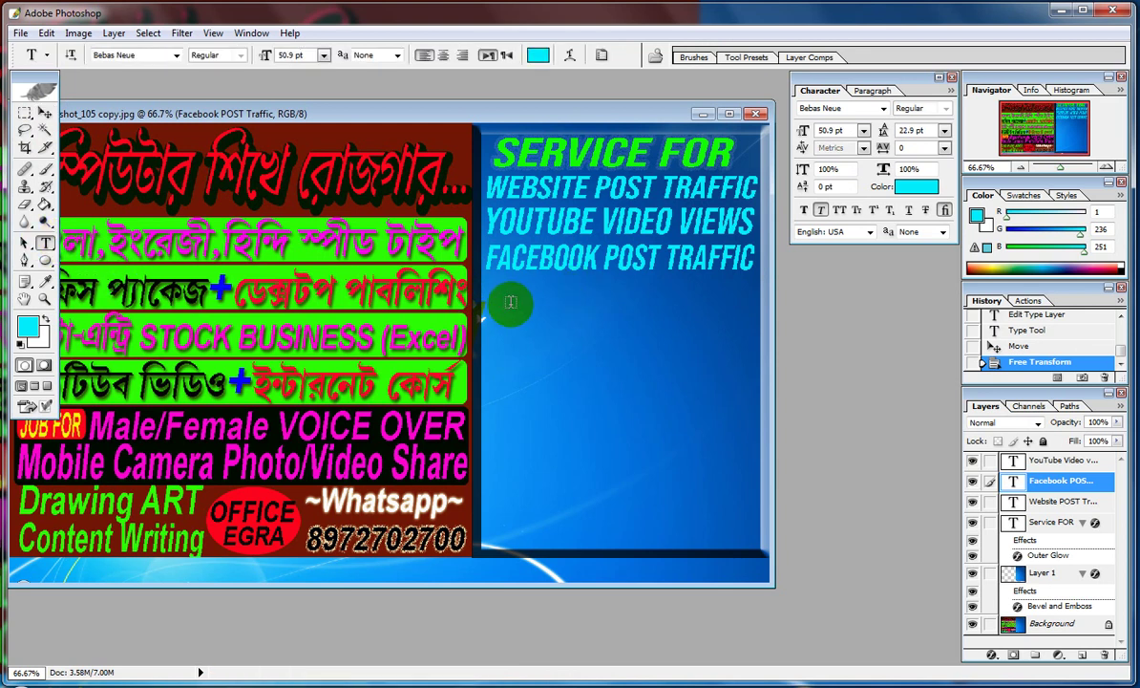
pyautogui.click(507, 304)
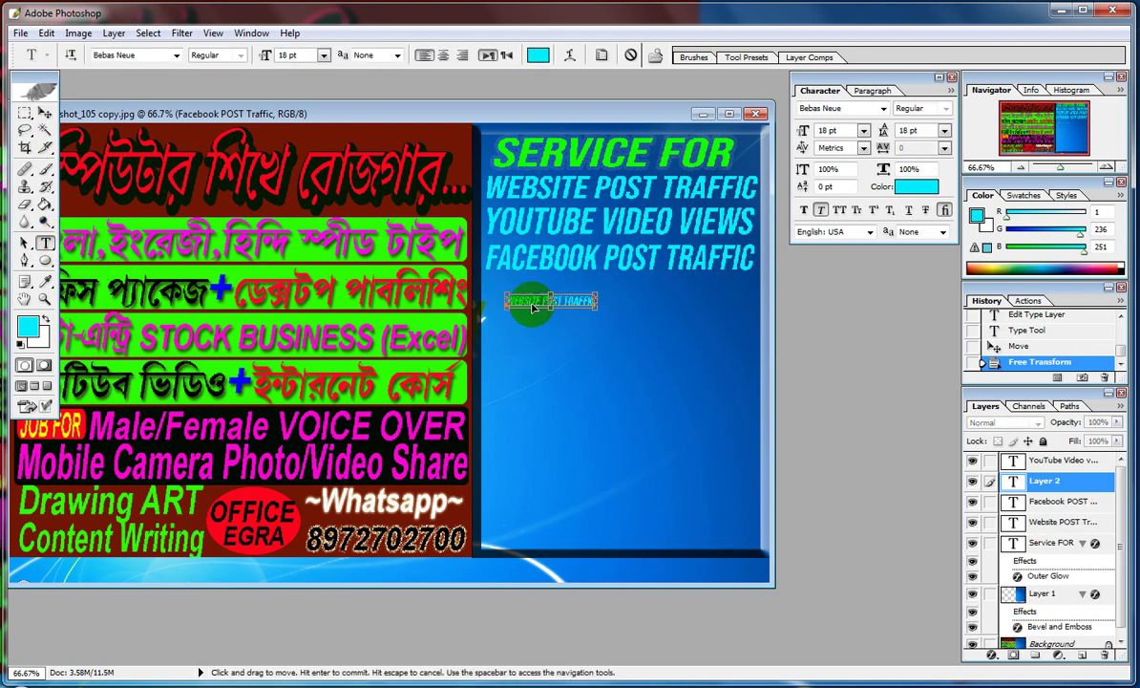
pyautogui.hotkey('ctrl', 'v')
pyautogui.hotkey('ctrl', 'a')
pyautogui.hotkey('ctrl', 'shift', '.')
pyautogui.hotkey('ctrl', 'shift', '.')
pyautogui.hotkey('ctrl', 'shift', '.')
pyautogui.hotkey('ctrl', 'shift', '.')
pyautogui.hotkey('ctrl', 'shift', '.')
pyautogui.hotkey('ctrl', 'shift', '.')
pyautogui.hotkey('ctrl', 'shift', '.')
pyautogui.hotkey('ctrl', 'shift', '.')
pyautogui.hotkey('ctrl', 'shift', '.')
pyautogui.hotkey('ctrl', 'shift', '.')
pyautogui.hotkey('ctrl', 'shift', '.')
pyautogui.hotkey('ctrl', 'shift', '.')
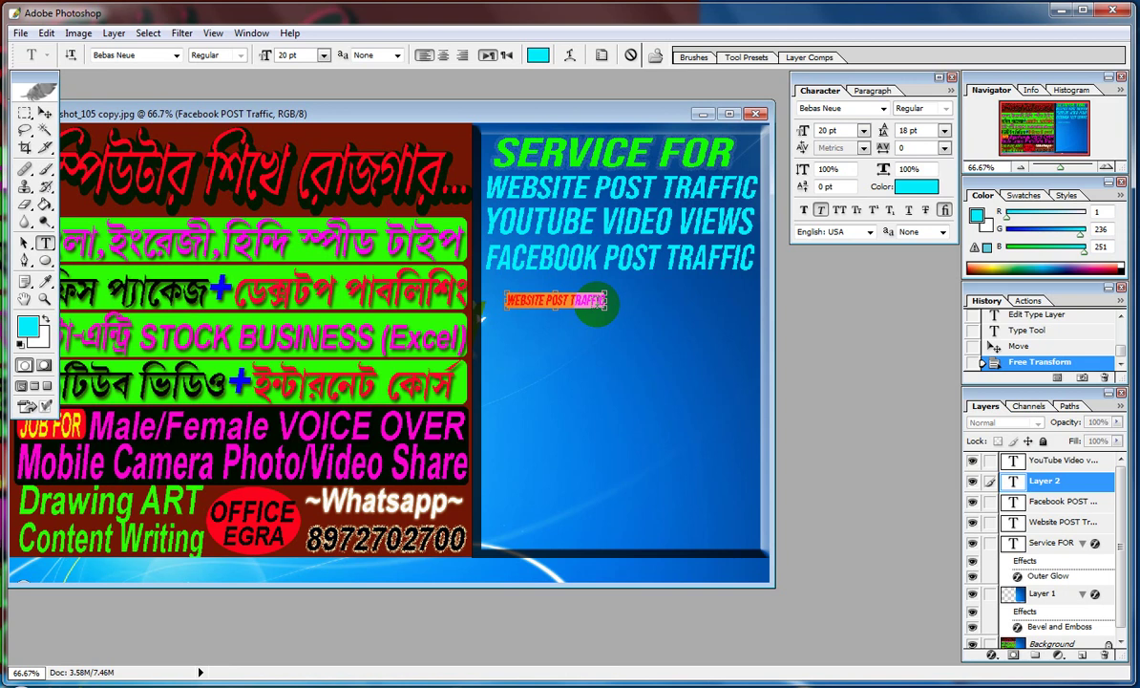
# Step: Replace the whole text of the new fourth line with "Website Adsense Loading"
pyautogui.tripleClick(596, 298)
pyautogui.hotkey('ctrl', 'c')
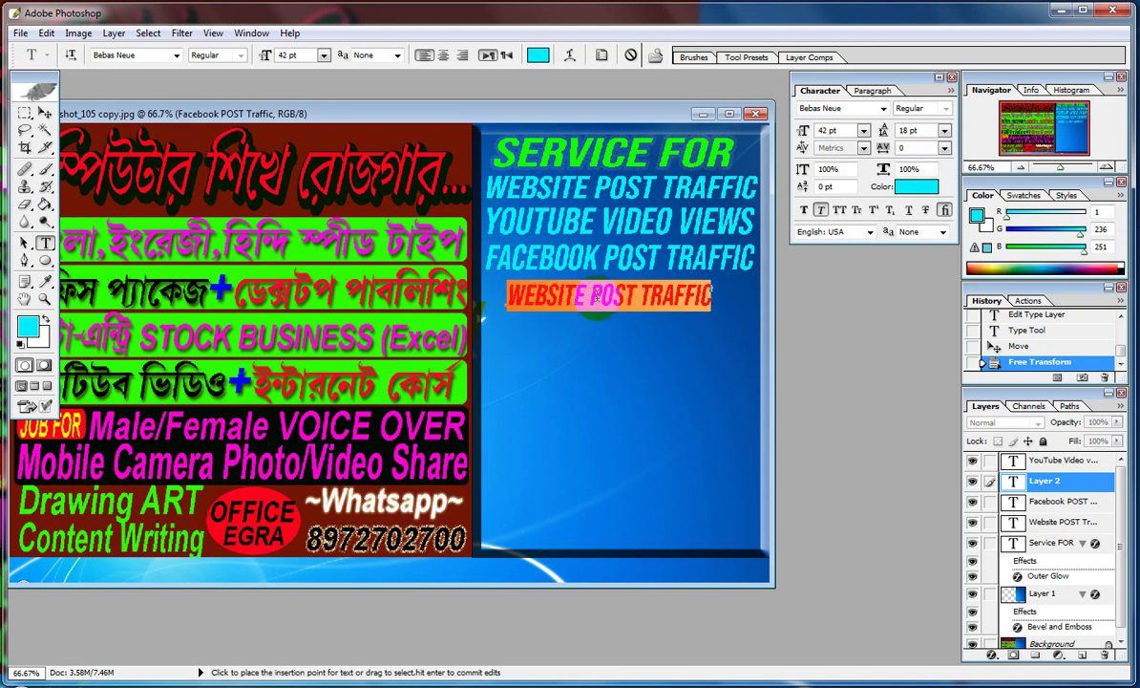
pyautogui.write('WE')
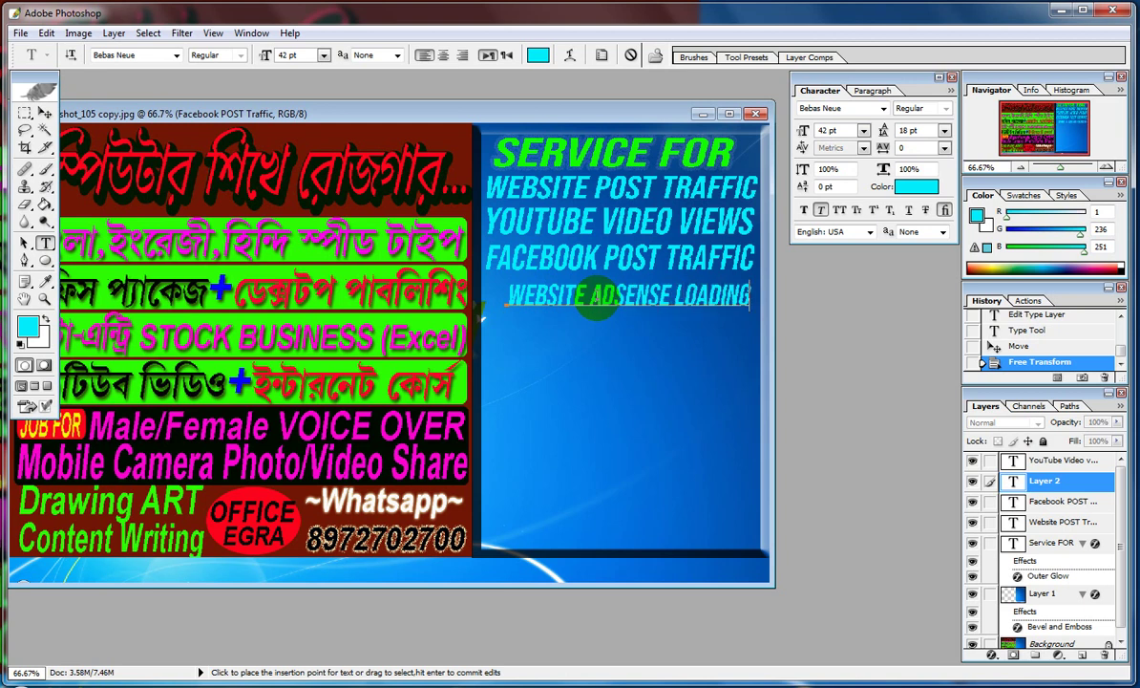
# Step: Align the "Website Adsense Loading" line under the lines above and scale it to 110.5% width and 140.2% height to span the panel
pyautogui.click(44, 113)
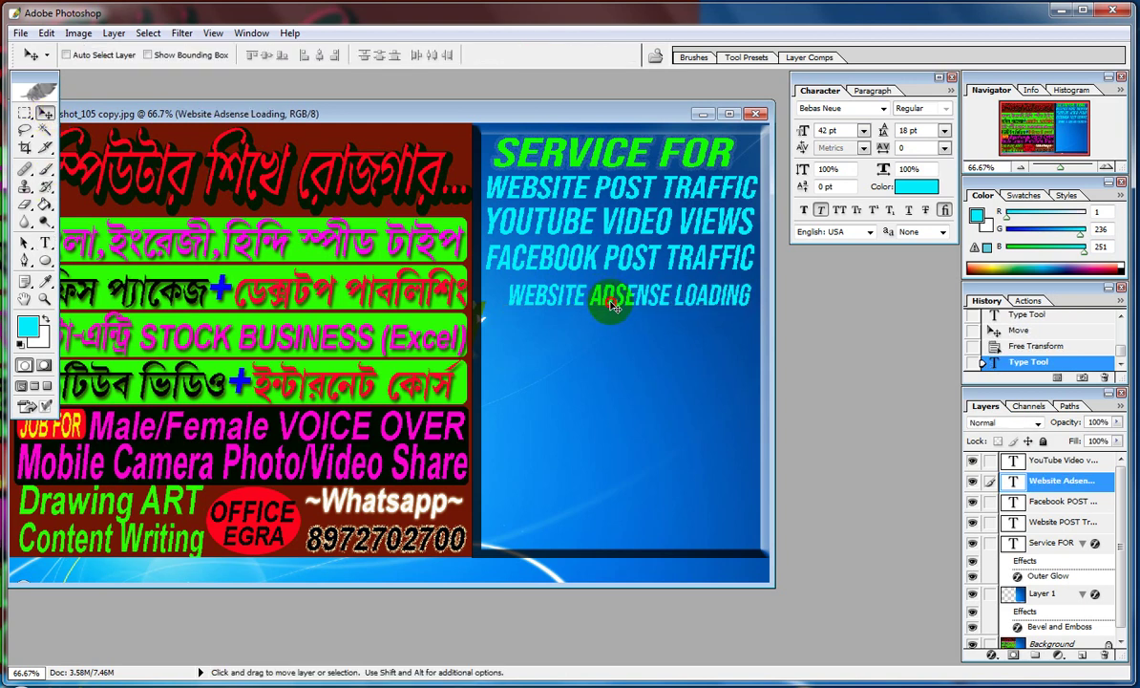
pyautogui.moveTo(612, 306); pyautogui.dragTo(587, 299)
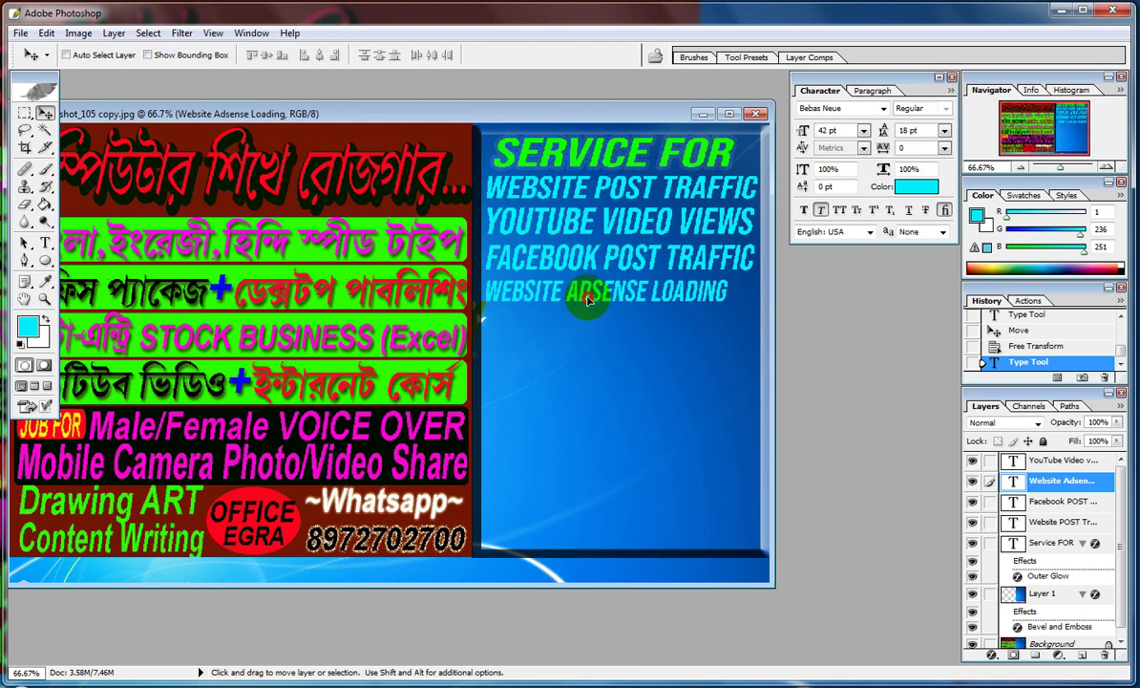
pyautogui.hotkey('ctrl', 't')
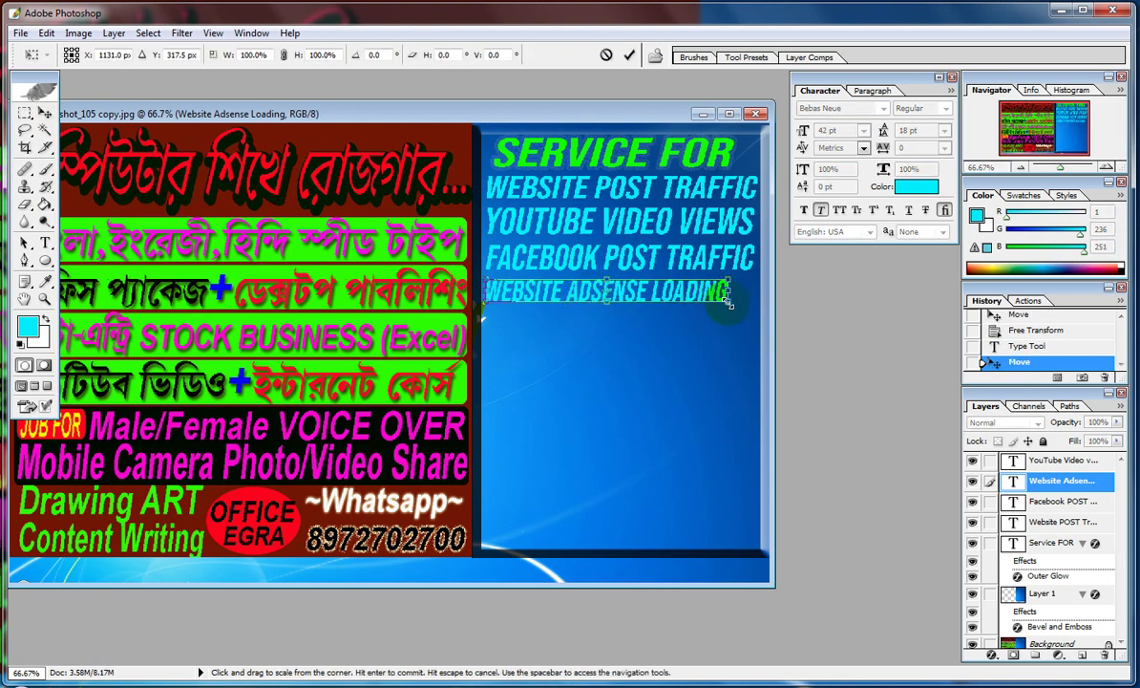
pyautogui.moveTo(728, 302); pyautogui.dragTo(754, 311)
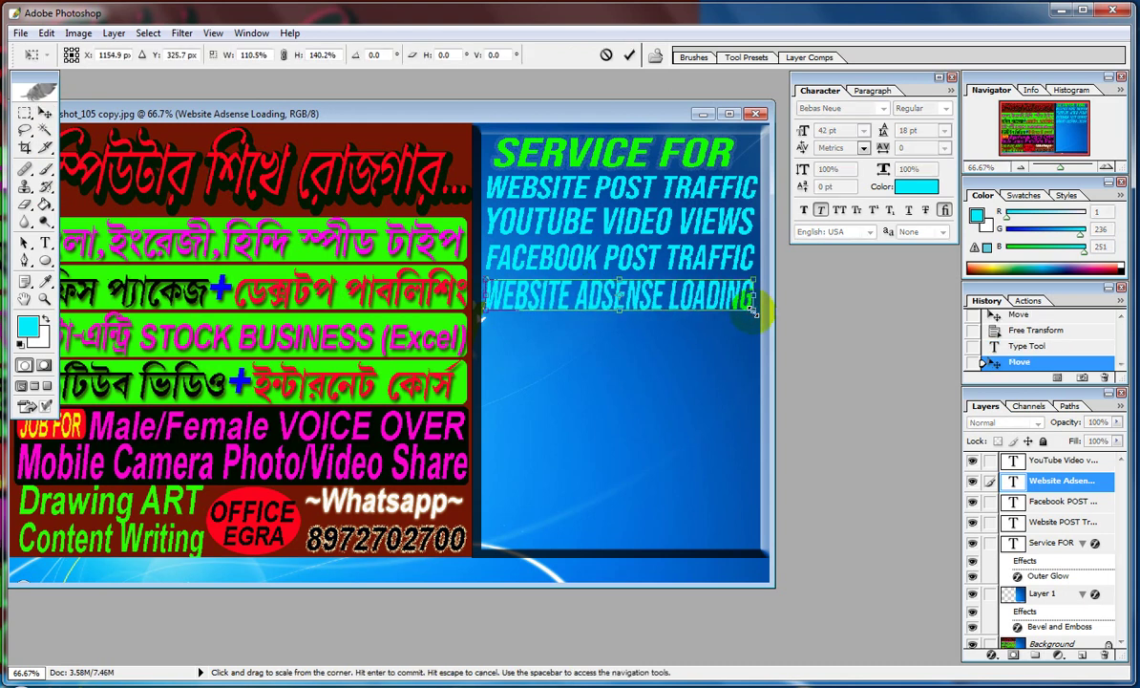
pyautogui.press('Return')
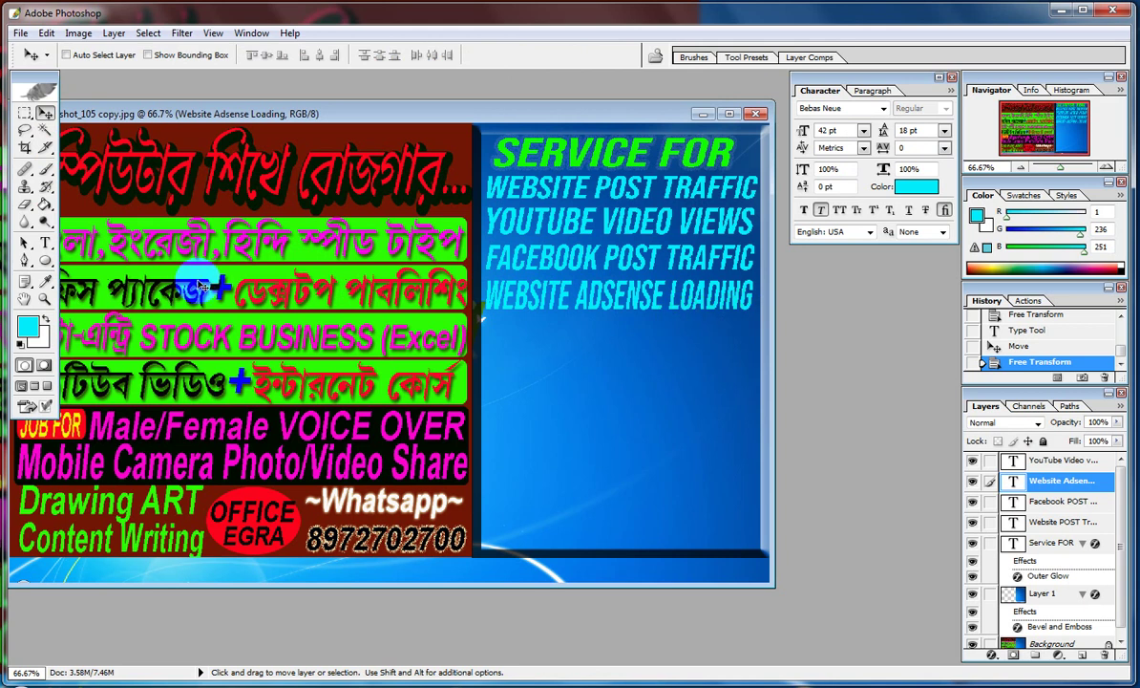
# Step: Paste "Website POST Traffic" as a new text line below the Adsense line and enlarge it to 48 pt
pyautogui.click(45, 243)
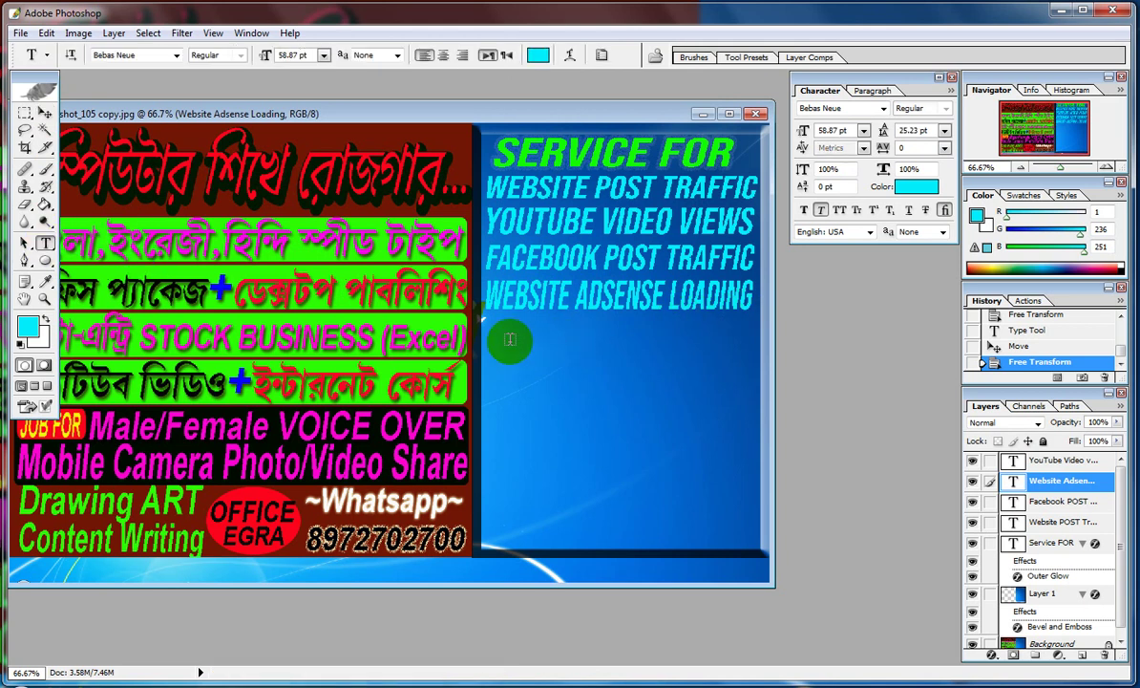
pyautogui.click(494, 341)
pyautogui.hotkey('ctrl', 'v')
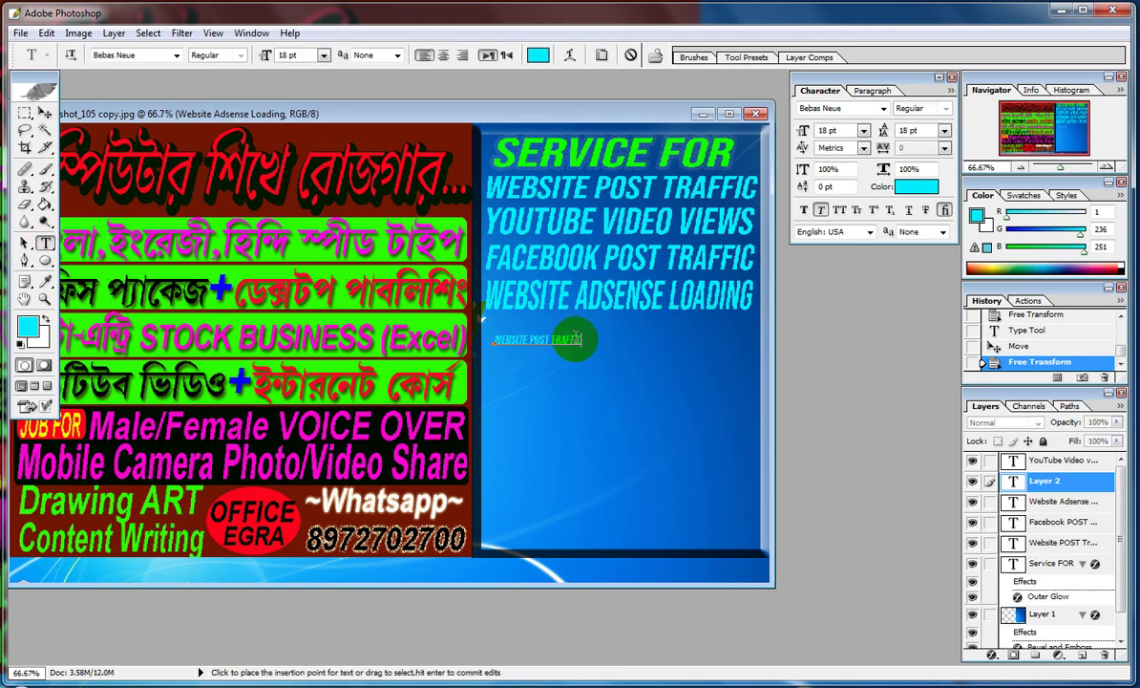
pyautogui.hotkey('ctrl', 'a')
pyautogui.hotkey('ctrl', 'shift', '.')
pyautogui.hotkey('ctrl', 'shift', '.')
pyautogui.hotkey('ctrl', 'shift', '.')
pyautogui.hotkey('ctrl', 'shift', '.')
pyautogui.hotkey('ctrl', 'shift', '.')
pyautogui.hotkey('ctrl', 'shift', '.')
pyautogui.hotkey('ctrl', 'shift', '.')
pyautogui.hotkey('ctrl', 'shift', '.')
pyautogui.hotkey('ctrl', 'shift', '.')
pyautogui.hotkey('ctrl', 'shift', '.')
pyautogui.hotkey('ctrl', 'shift', '.')
pyautogui.hotkey('ctrl', 'shift', '.')
pyautogui.hotkey('ctrl', 'shift', '.')
pyautogui.hotkey('ctrl', 'shift', '.')
pyautogui.hotkey('ctrl', 'shift', '.')
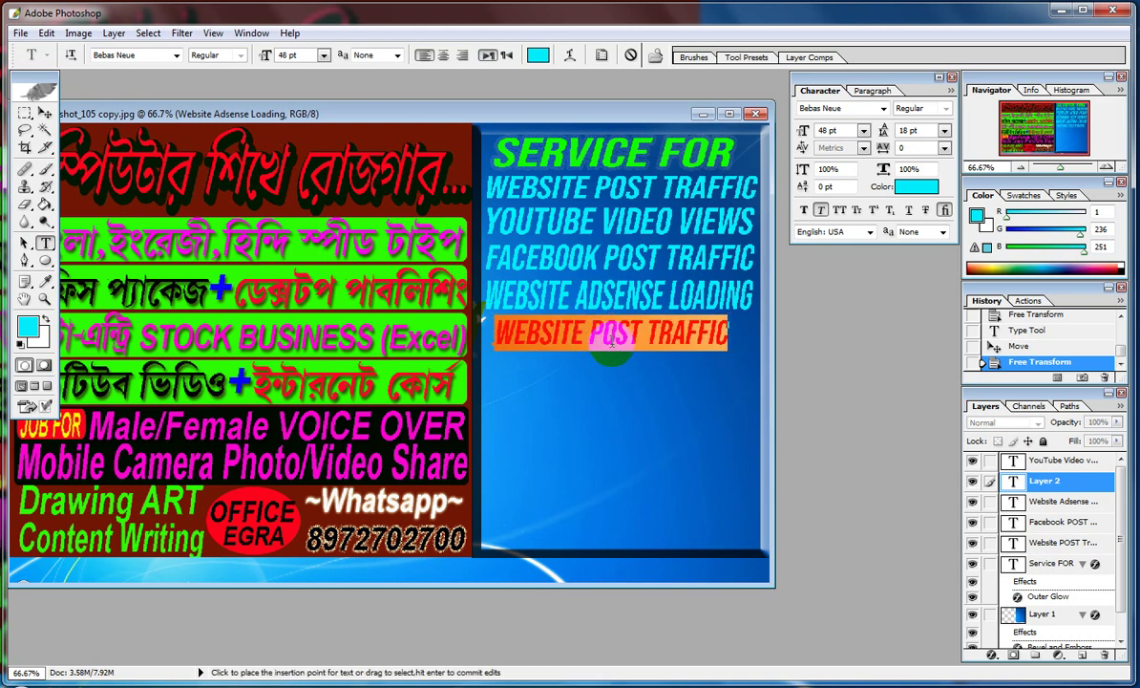
# Step: Replace the whole text of the new fifth line with "youtube video loading"
pyautogui.moveTo(638, 336); pyautogui.dragTo(485, 342)
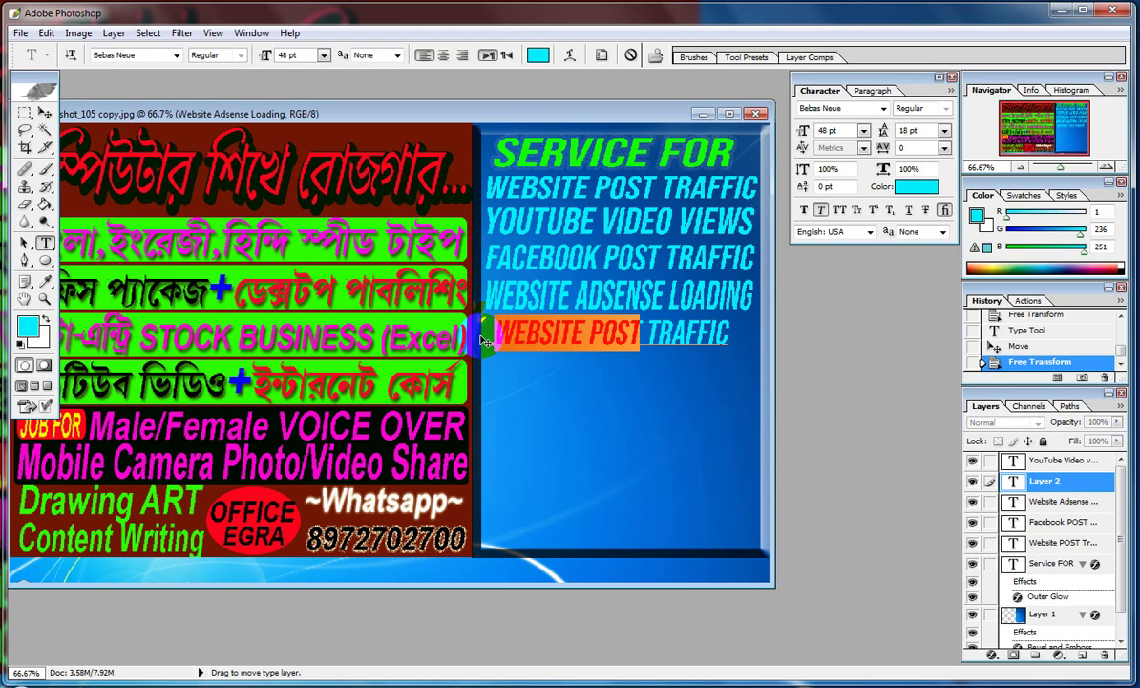
pyautogui.press('BackSpace')
pyautogui.write('YOUTUBE')
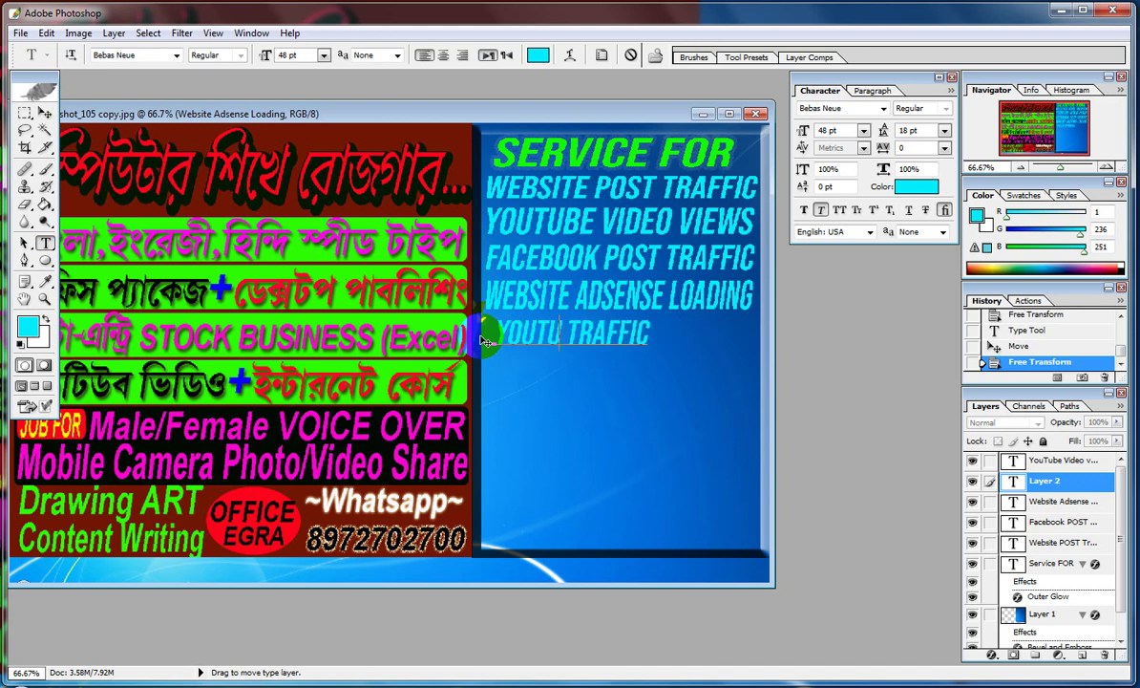
pyautogui.write(' VIDEO LO')
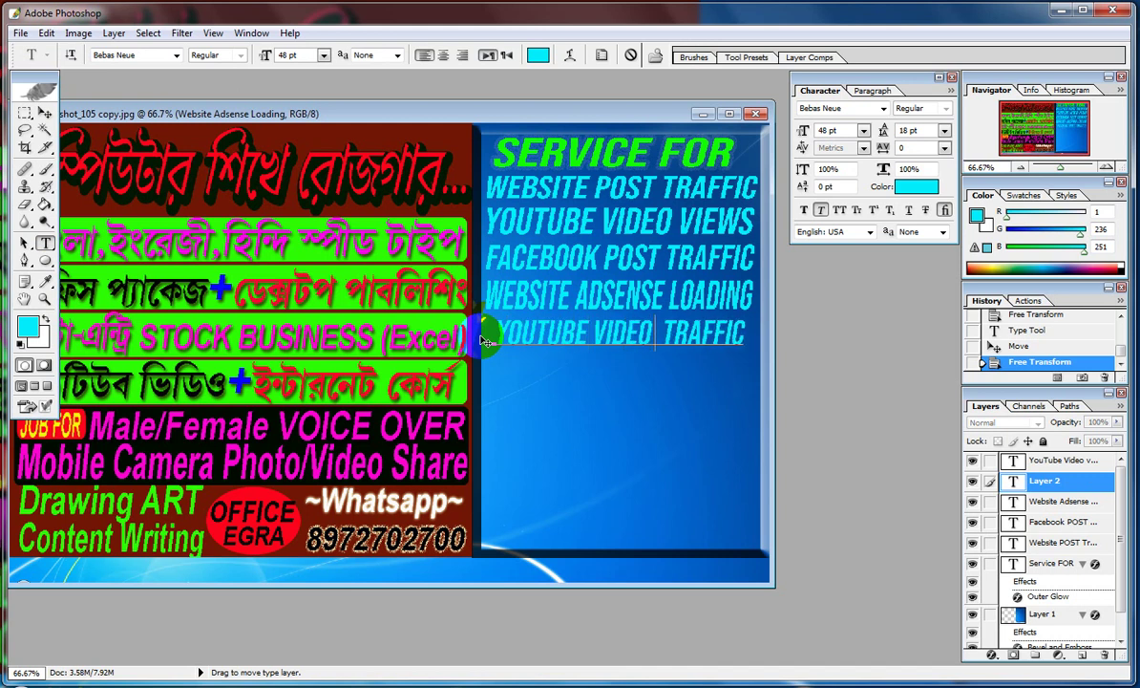
pyautogui.write('ADING')
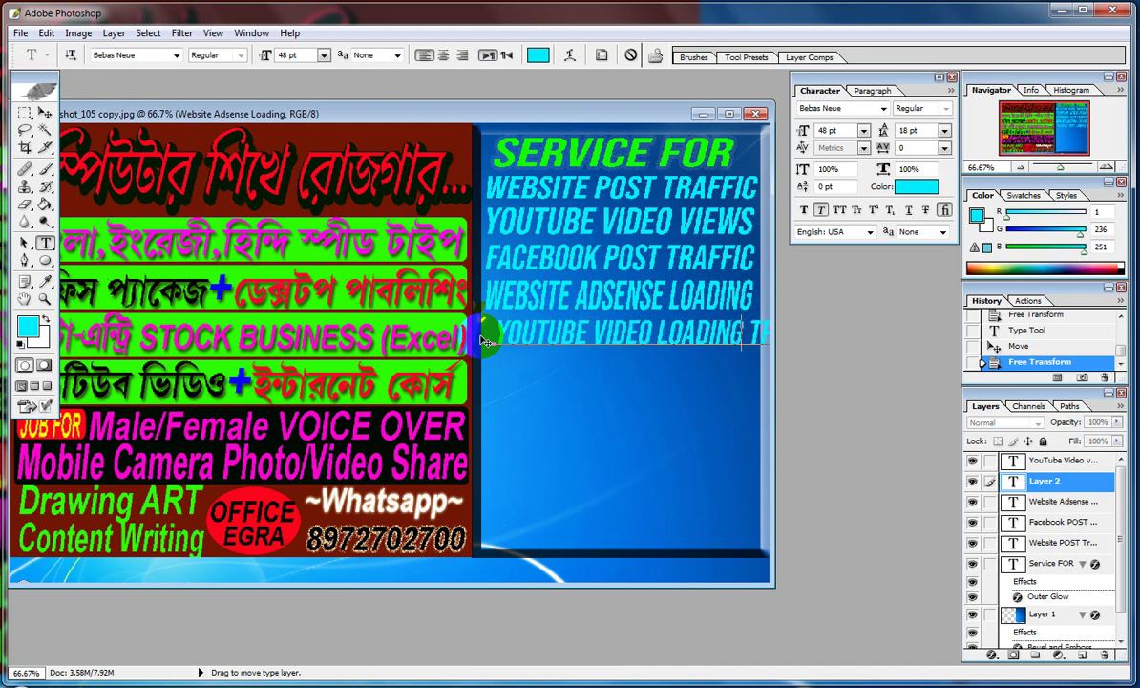
pyautogui.hotkey('ctrl', 'shift', 'End')
pyautogui.press('Delete')
# Step: Align the "youtube video loading" line under the lines above and scale it up to span the panel width
pyautogui.click(43, 113)
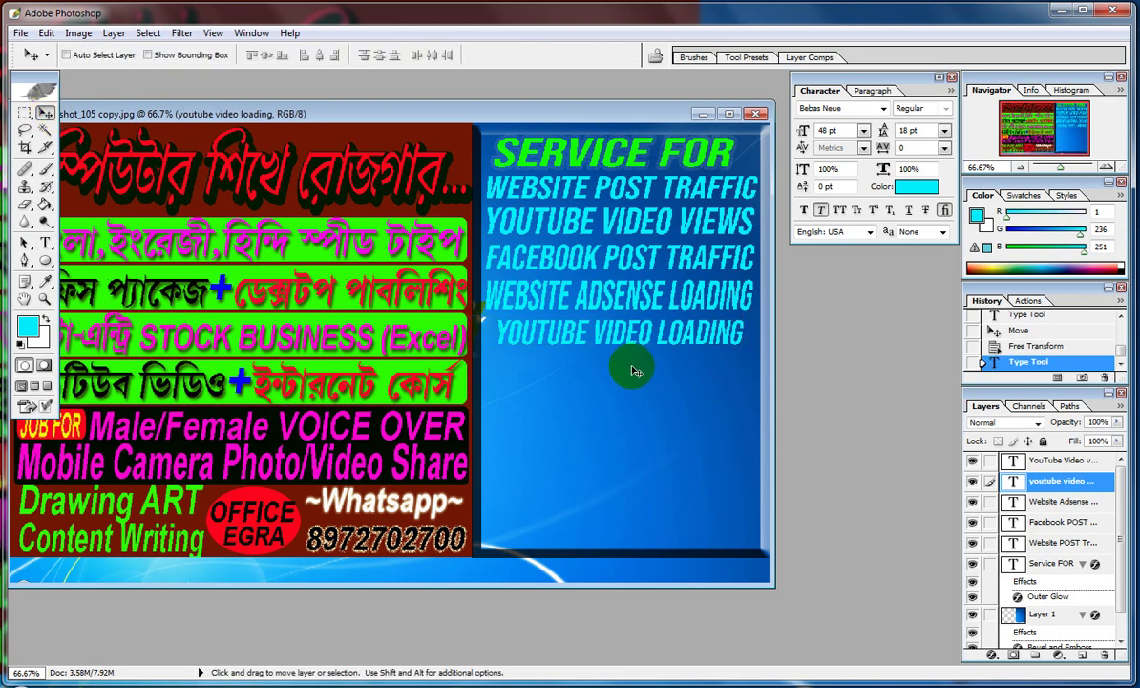
pyautogui.moveTo(623, 336); pyautogui.dragTo(604, 336)
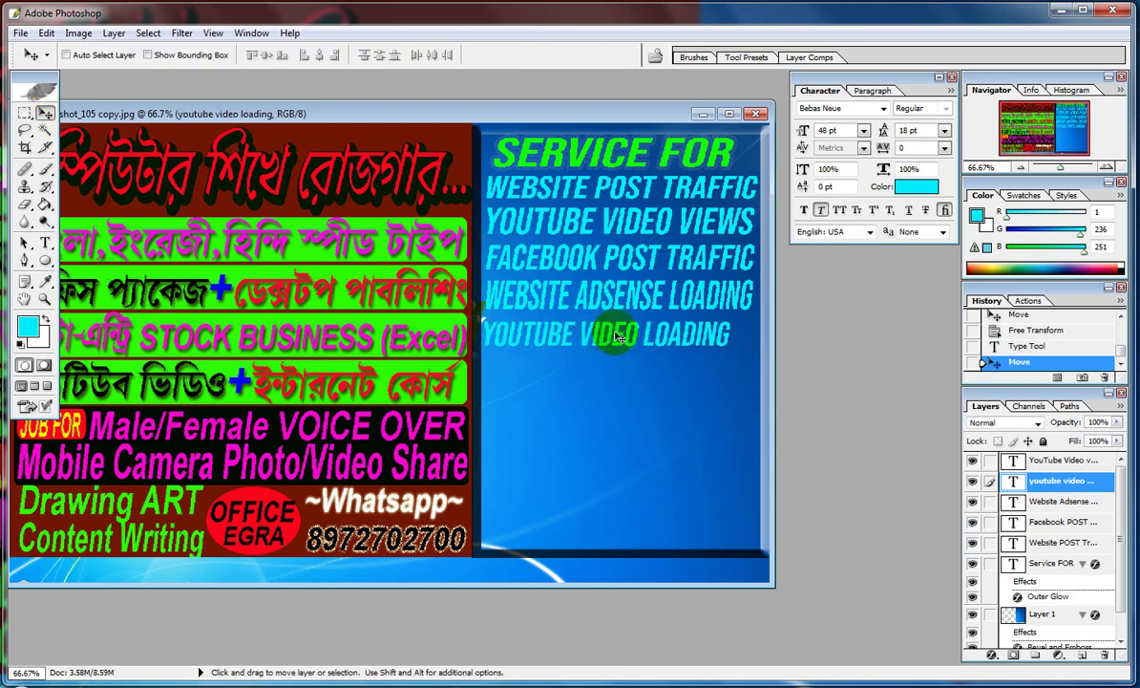
pyautogui.hotkey('ctrl', 't')
pyautogui.moveTo(732, 345); pyautogui.dragTo(754, 351)
pyautogui.press('Return')
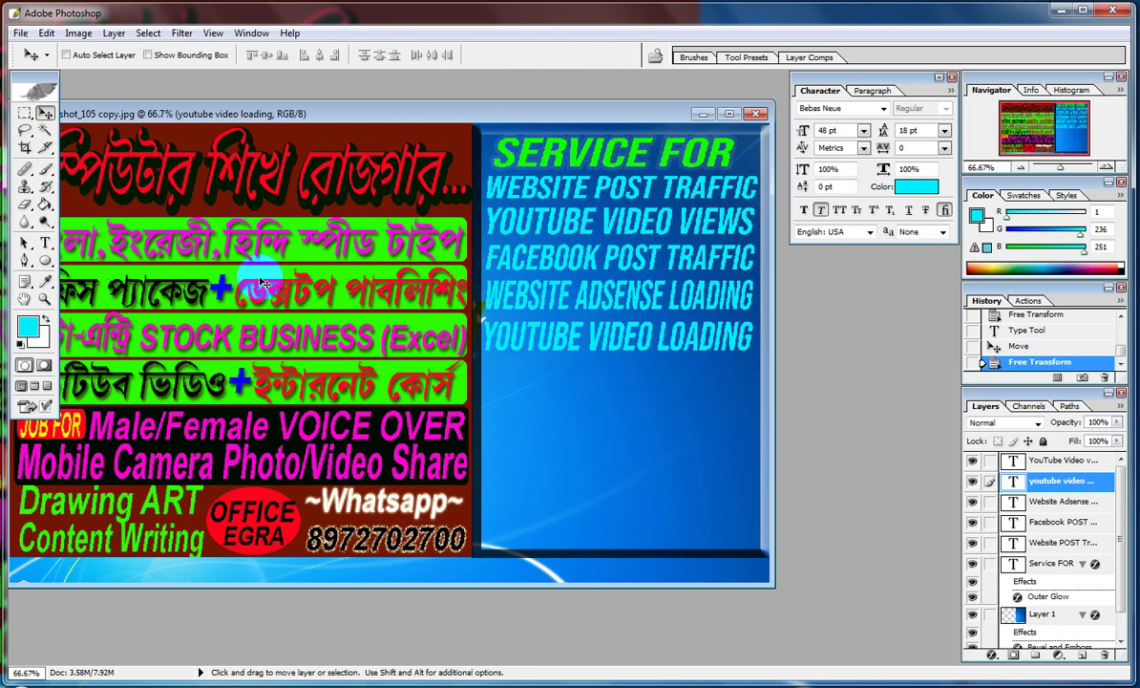
# Step: Add a new text line "youtube watch time" below the "youtube video loading" line
pyautogui.click(45, 243)
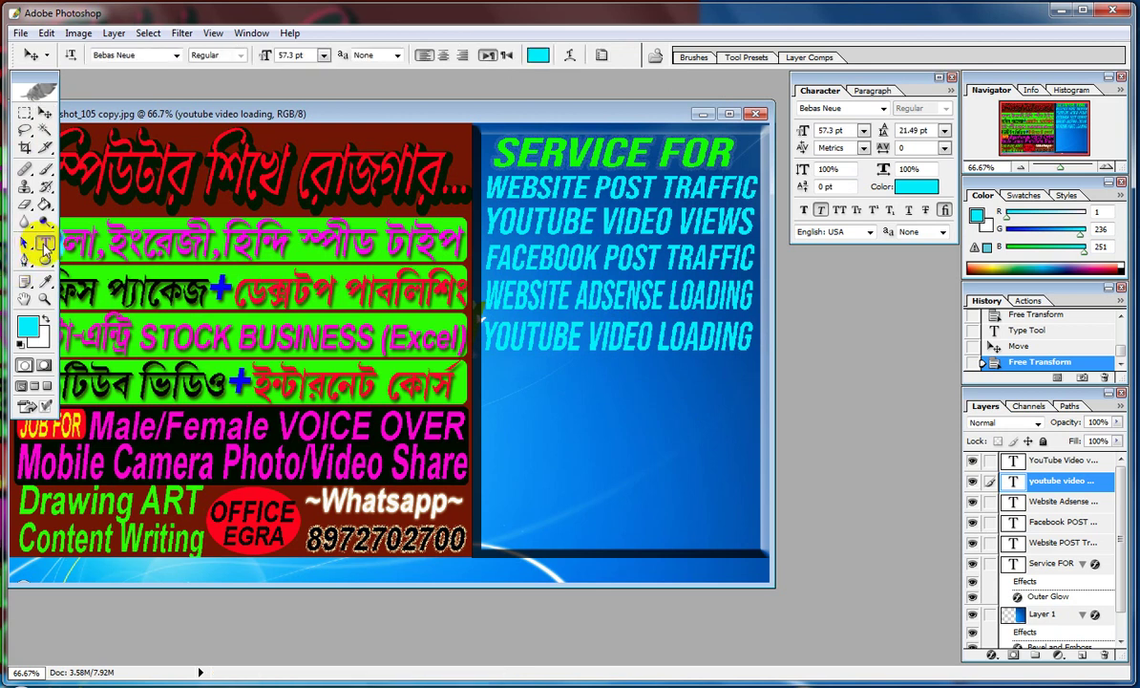
pyautogui.click(493, 379)
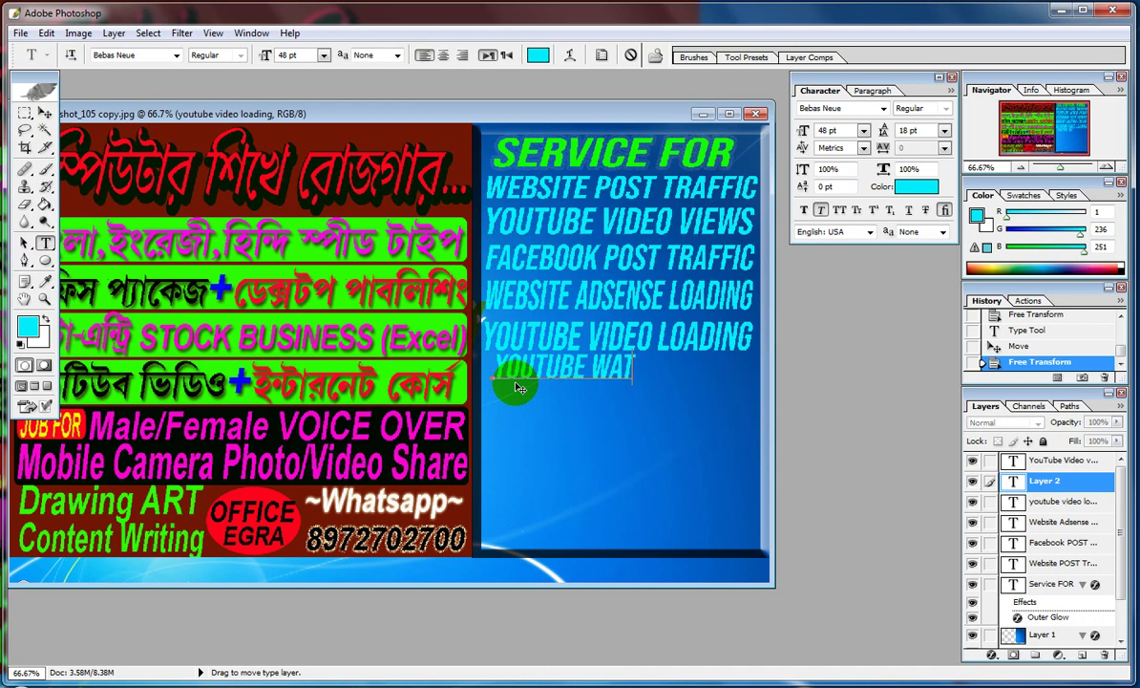
pyautogui.write('YOUTUBE WATCH TI')
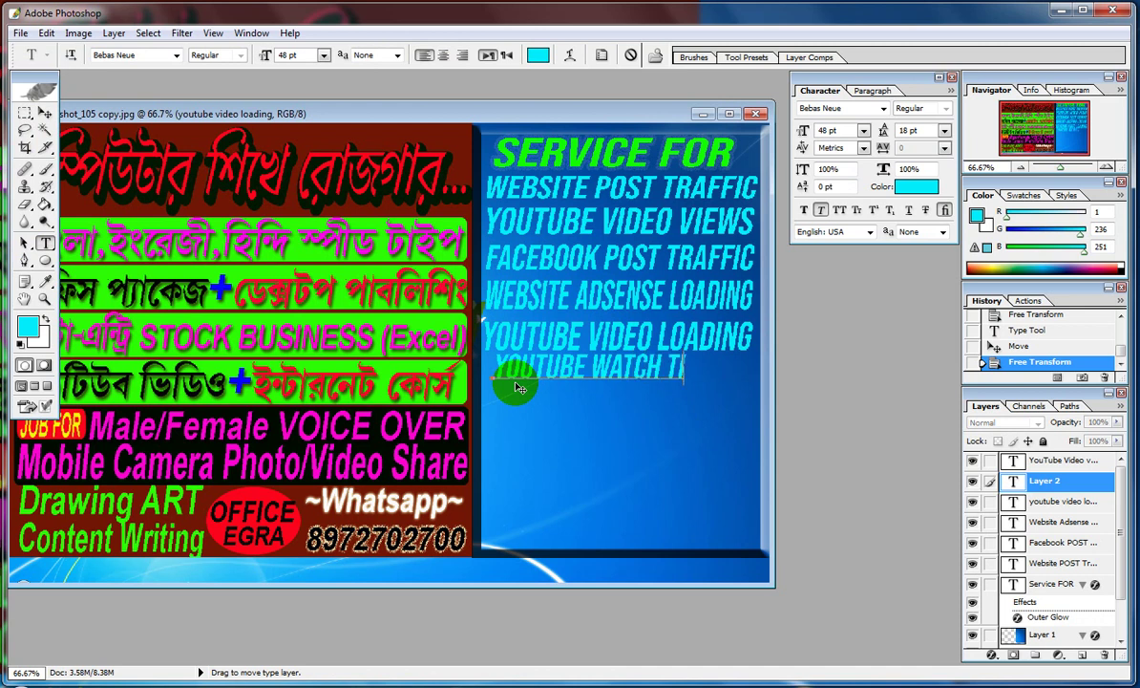
pyautogui.write('ME')
# Step: Align the "youtube watch time" line under the lines above, scale it up to span the panel, and nudge it into place
pyautogui.click(44, 113)
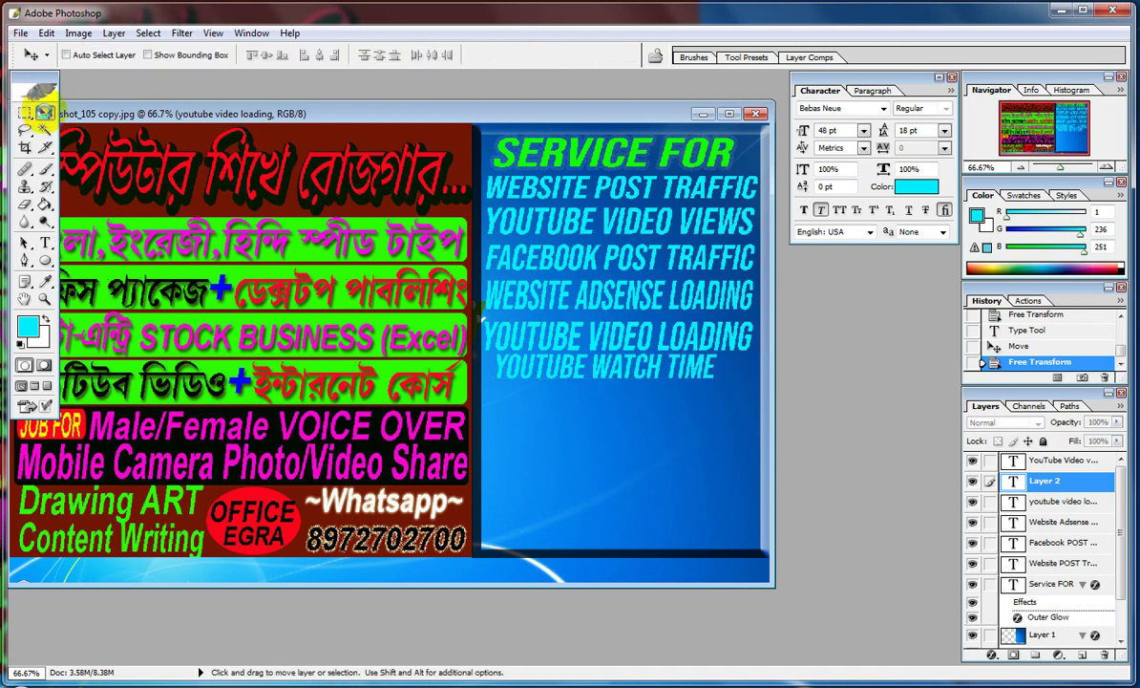
pyautogui.moveTo(554, 377)
pyautogui.mouseDown()
pyautogui.moveTo(546, 394)
pyautogui.moveTo(537, 382)
pyautogui.mouseUp()
pyautogui.hotkey('ctrl', 't')
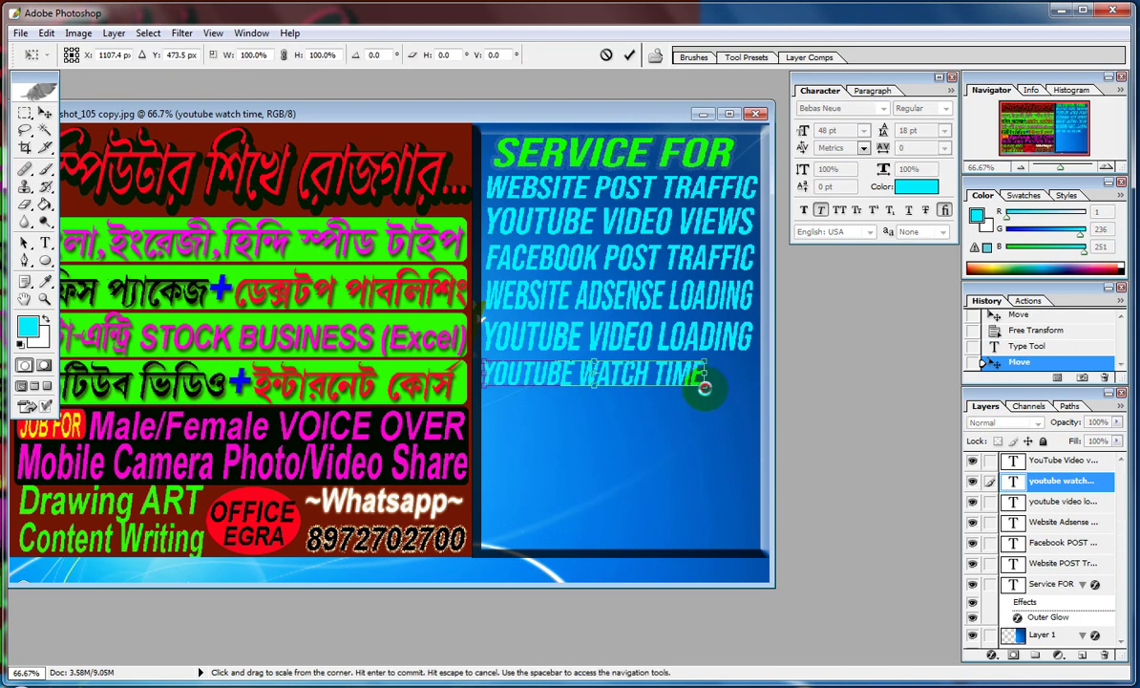
pyautogui.moveTo(702, 390); pyautogui.dragTo(759, 397)
pyautogui.press('Return')
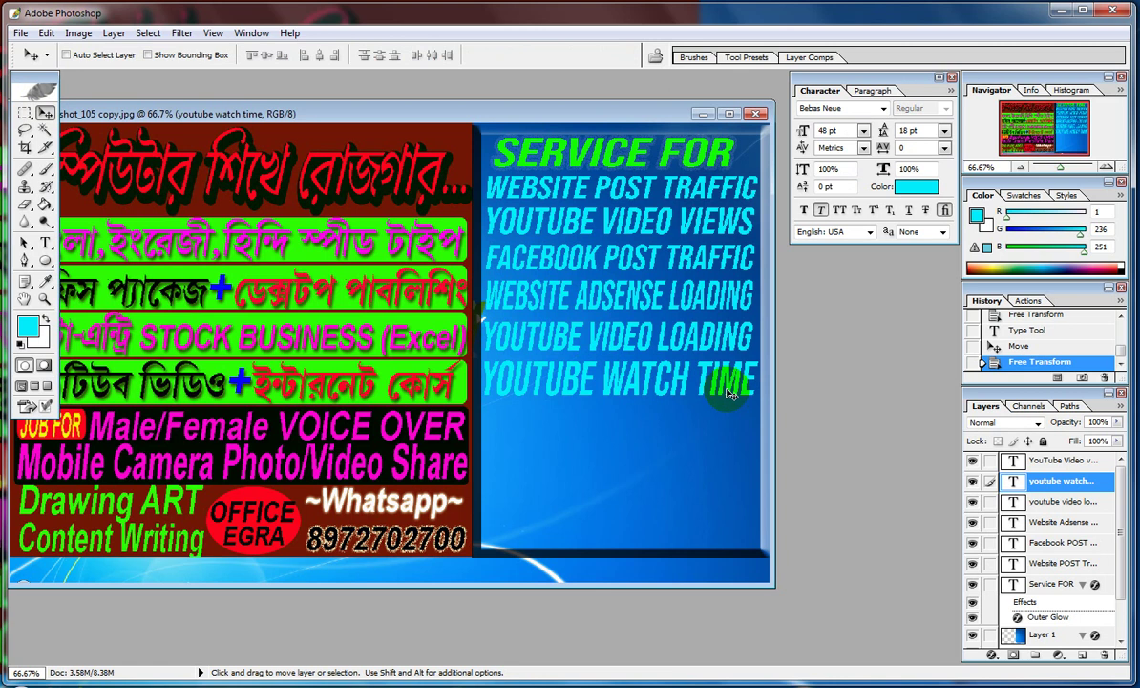
pyautogui.press('Left')
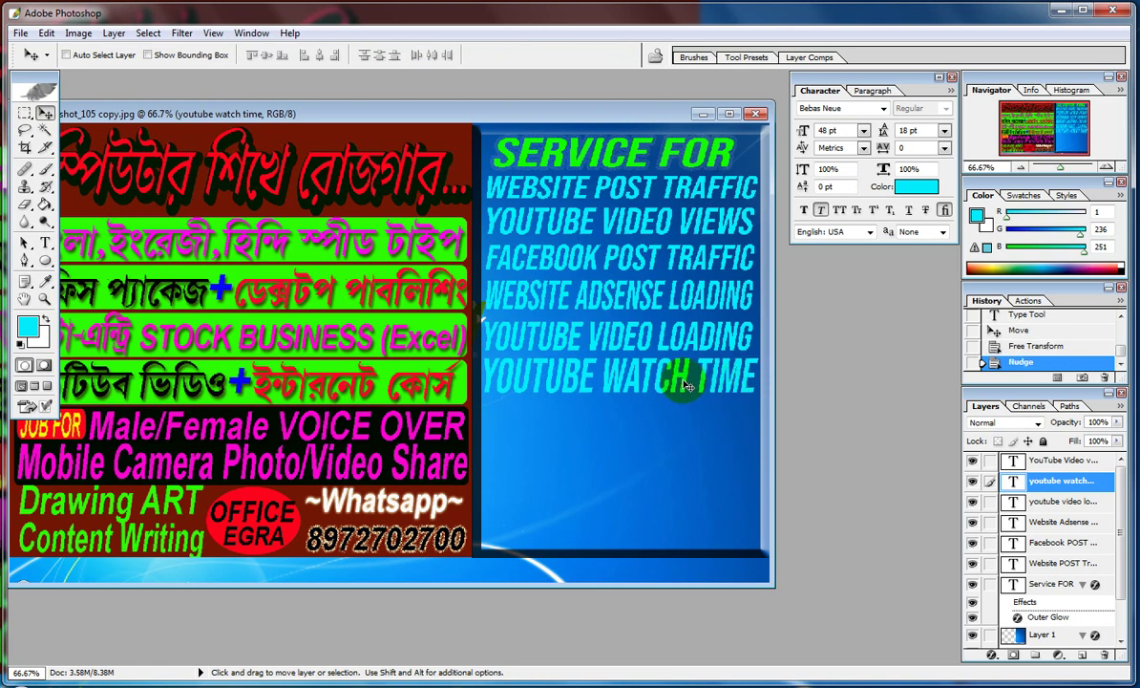
# Step: Add the text line "online business promote" below the watch time line and align it with the lines above
pyautogui.click(45, 243)
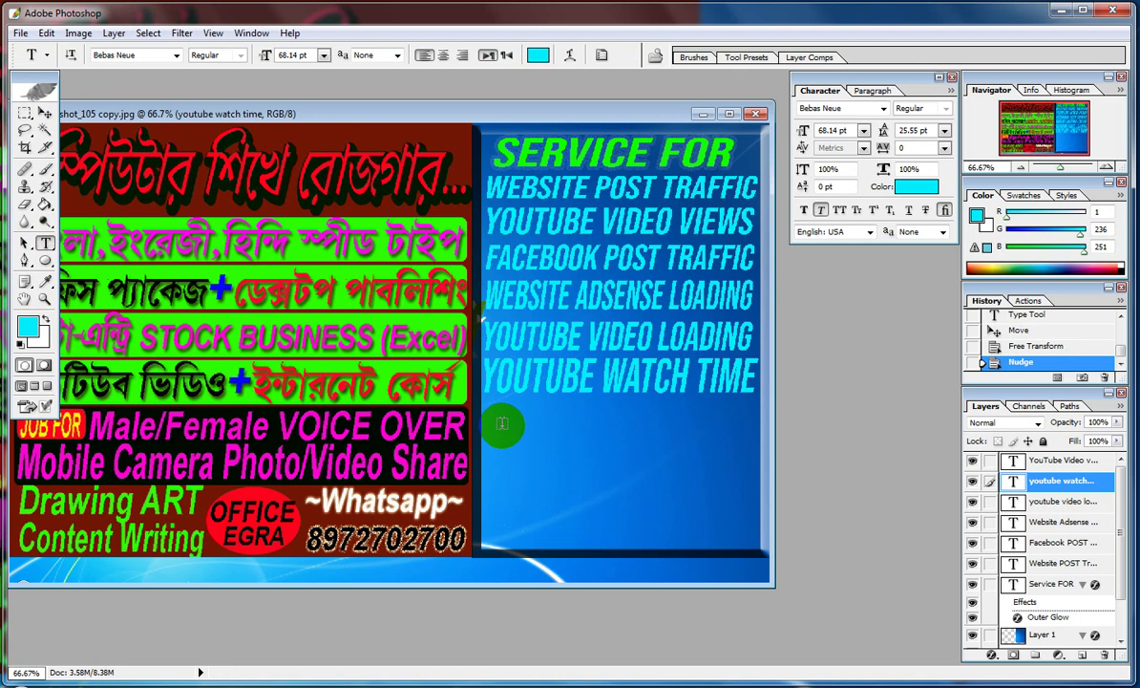
pyautogui.click(501, 431)
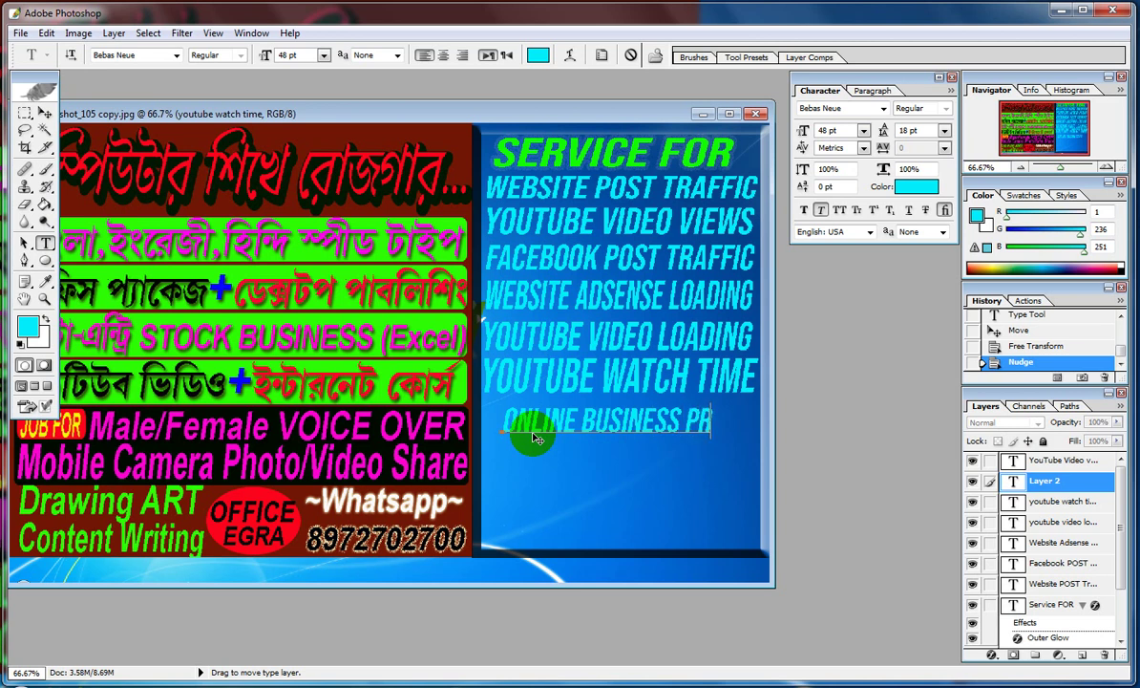
pyautogui.write('OMOT')
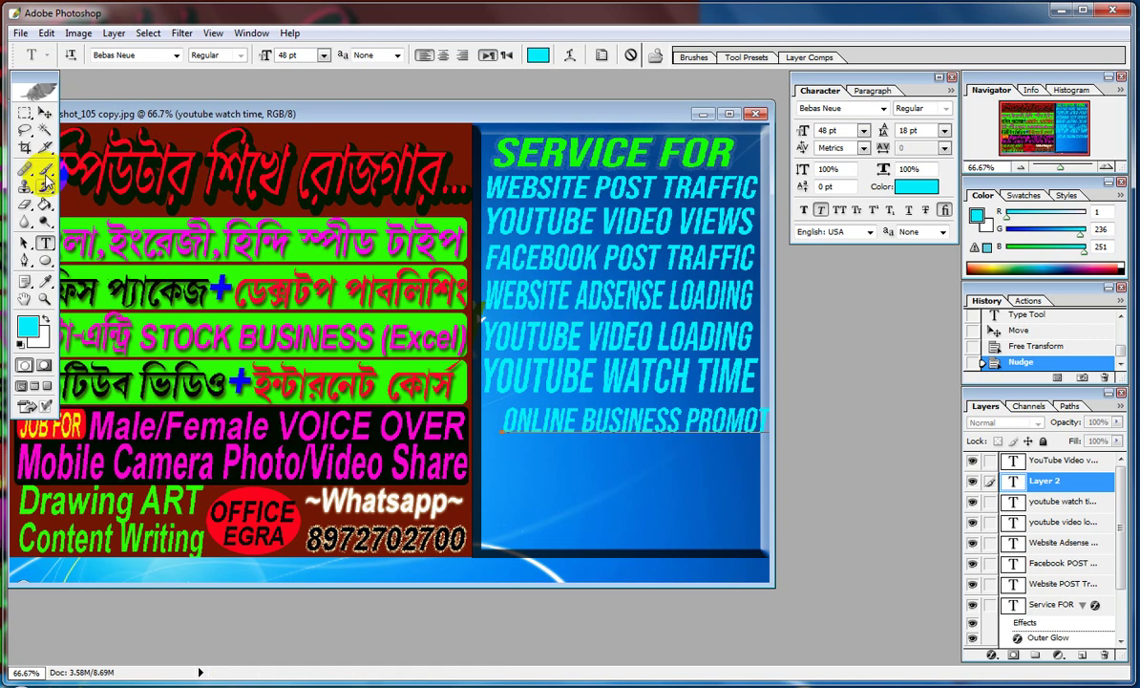
pyautogui.click(44, 113)
pyautogui.moveTo(654, 423)
pyautogui.mouseDown()
pyautogui.moveTo(626, 423)
pyautogui.moveTo(638, 425)
pyautogui.mouseUp()
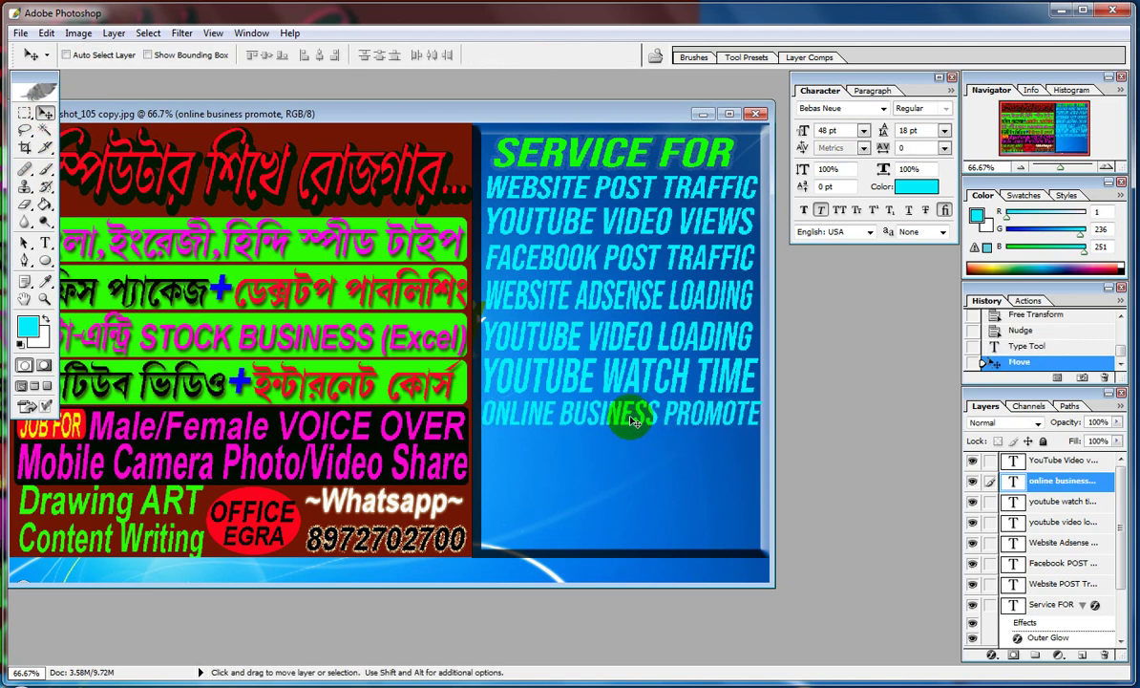
# Step: Add the text line "mlm ads promote" below the online business line, aligned with it and scaled up to the panel width
pyautogui.click(44, 242)
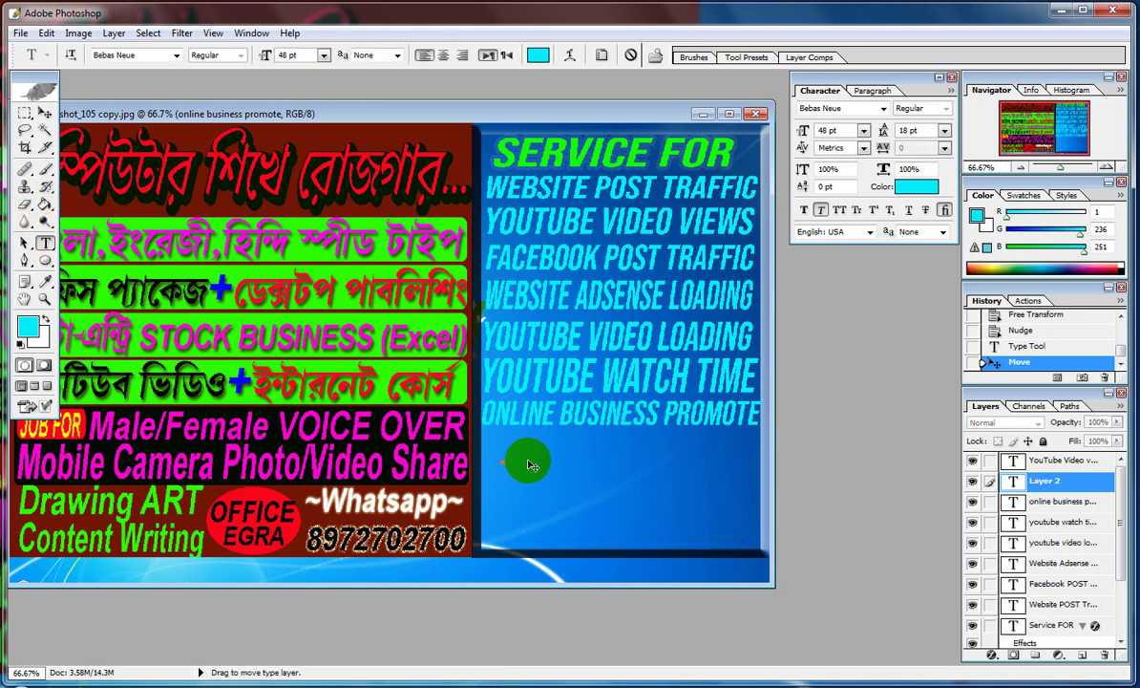
pyautogui.write('MLM ADS PROMOTE')
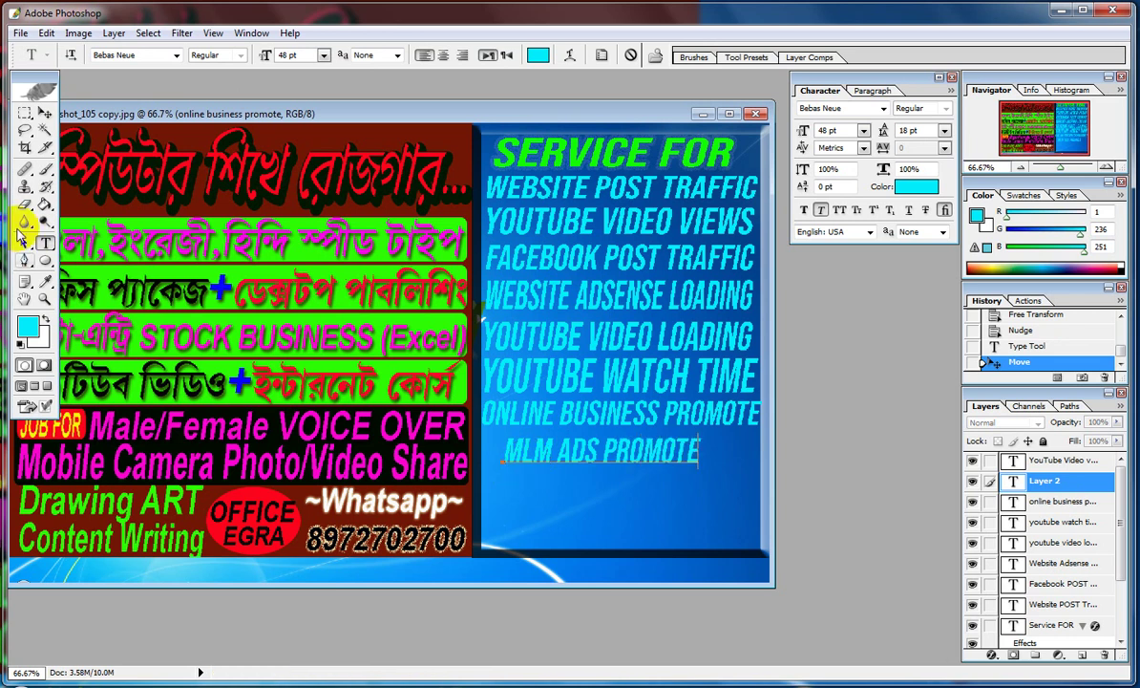
pyautogui.click(44, 113)
pyautogui.moveTo(545, 453); pyautogui.dragTo(525, 448)
pyautogui.hotkey('ctrl', 't')
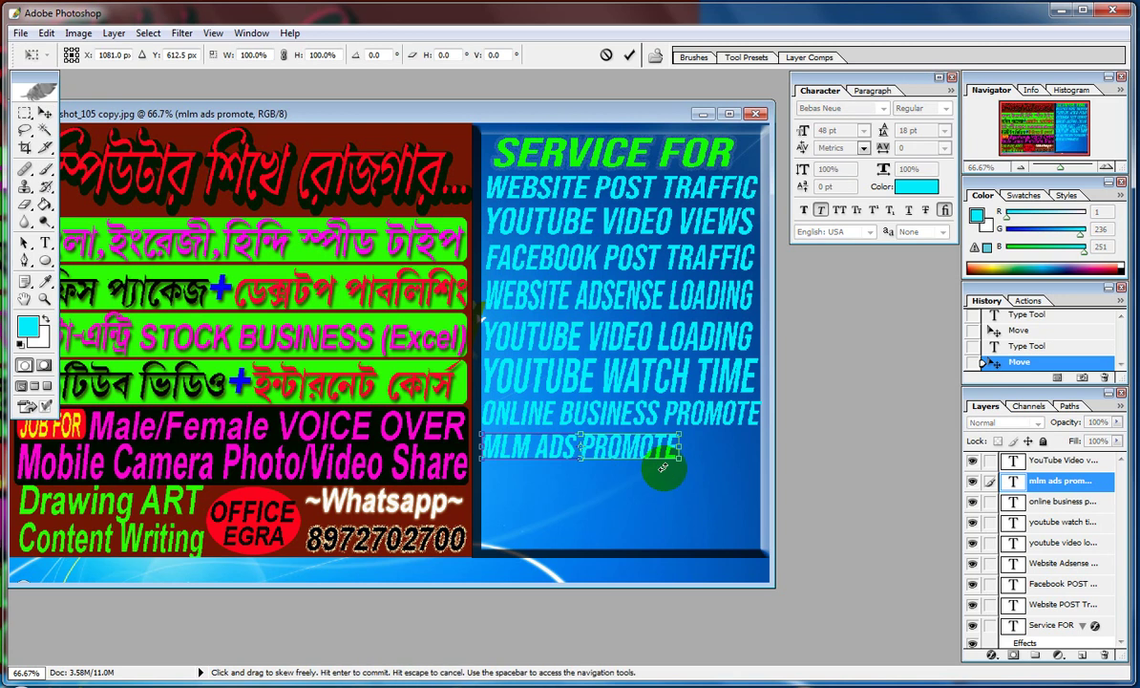
pyautogui.moveTo(678, 456); pyautogui.dragTo(753, 459)
pyautogui.press('Return')
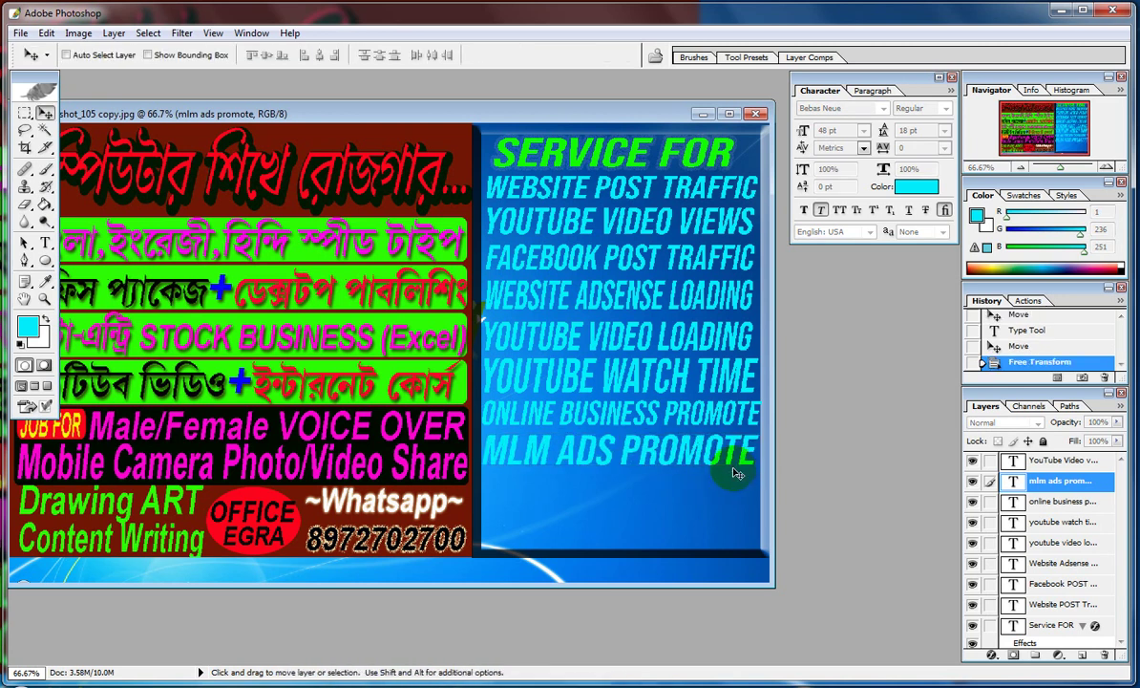
# Step: Add a new text line "youtube video promote" below the "mlm ads promote" line
pyautogui.click(46, 243)
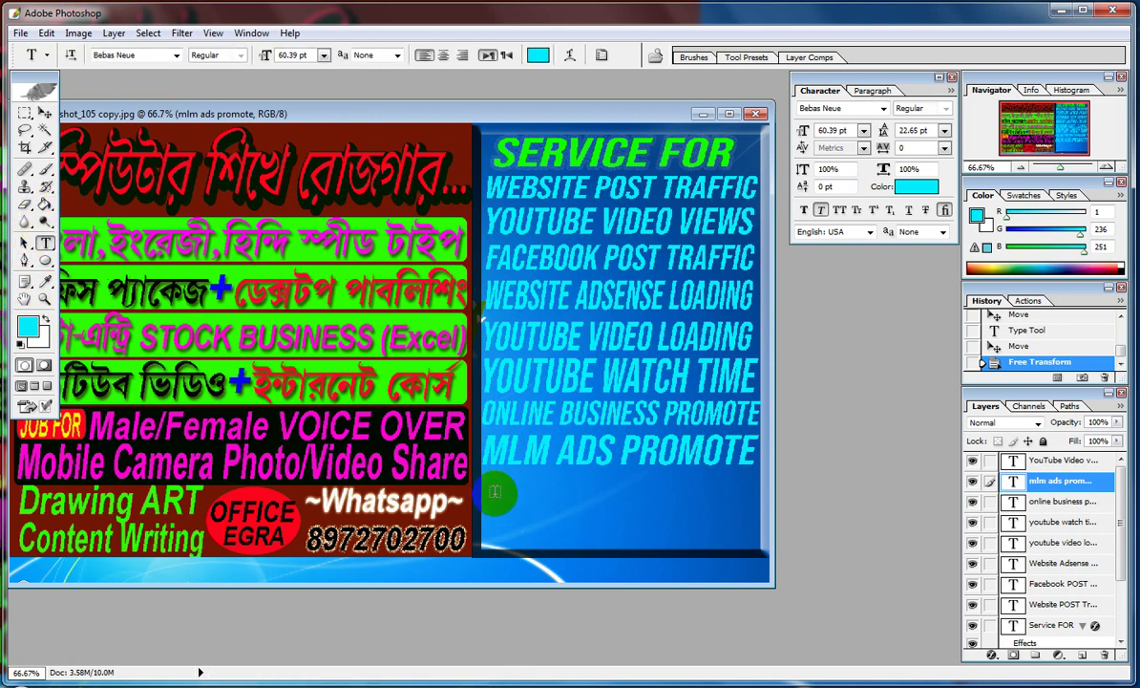
pyautogui.click(498, 504)
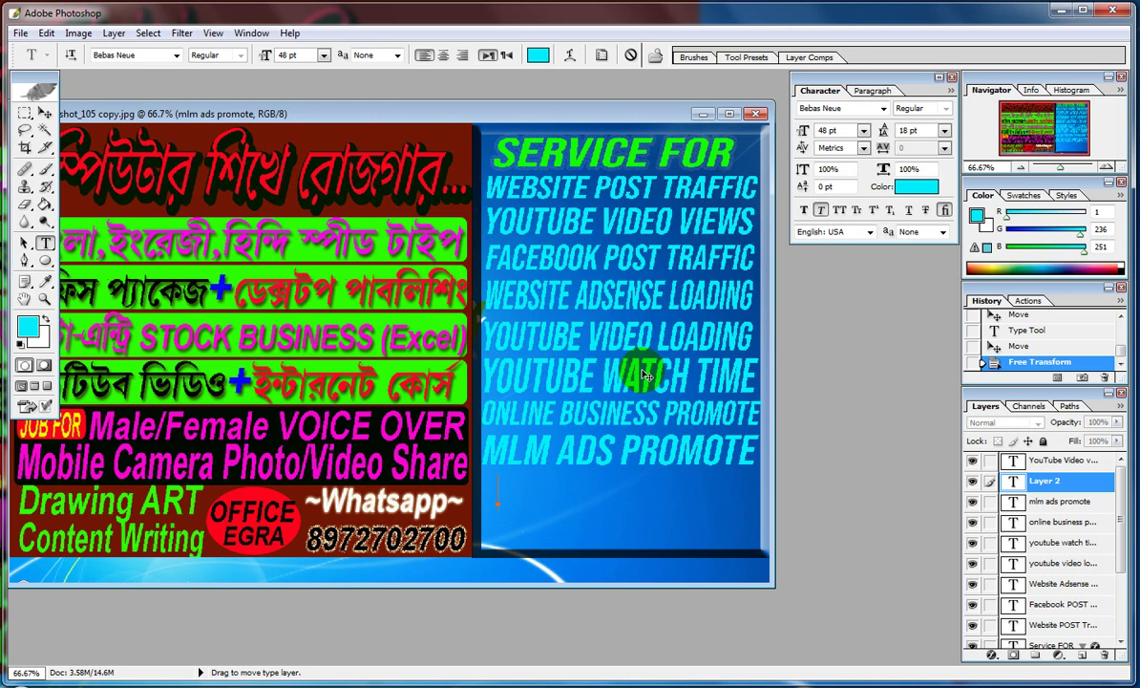
pyautogui.write('OUTUBE')
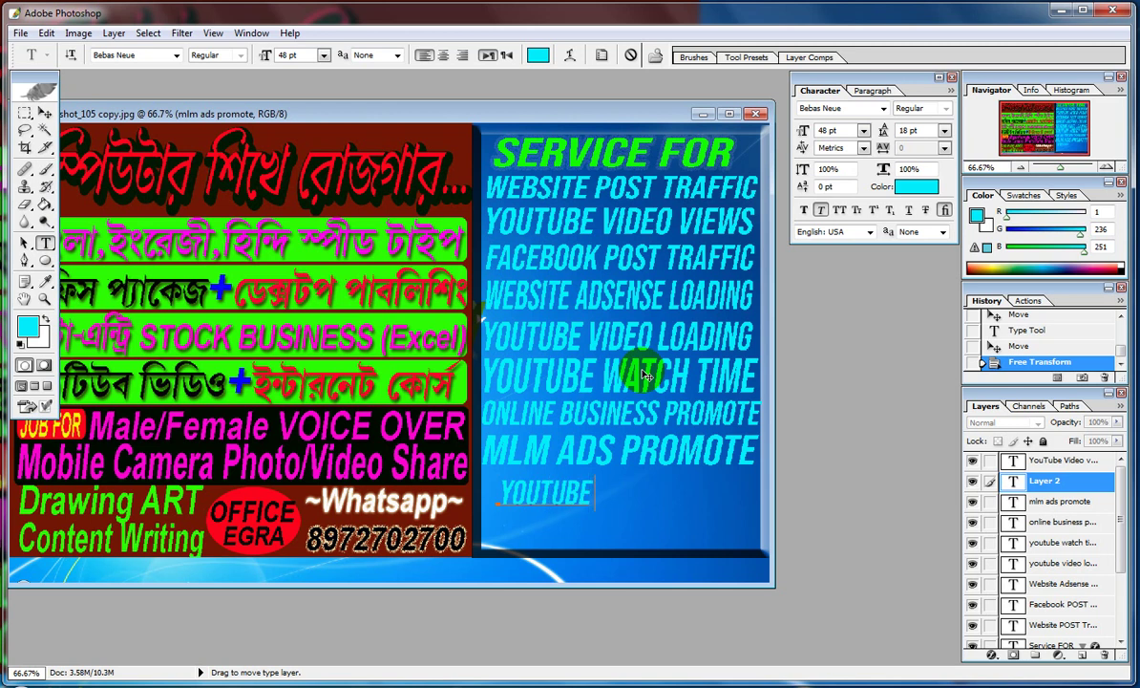
pyautogui.write(' VIDEO PROMO')
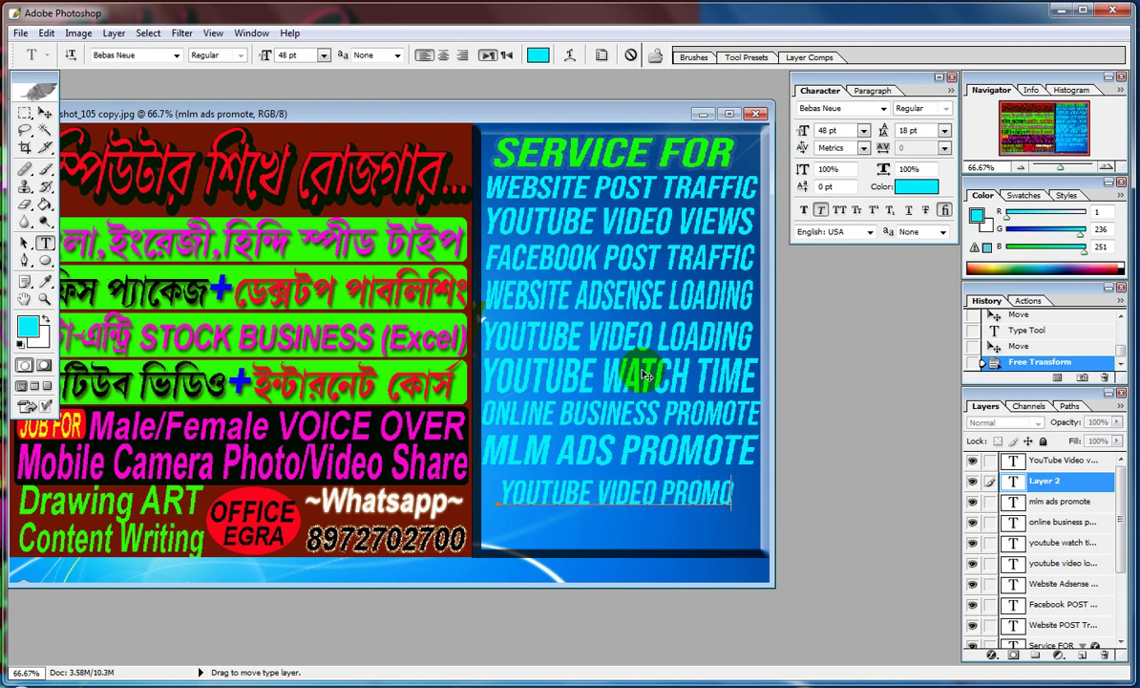
pyautogui.write('TE')
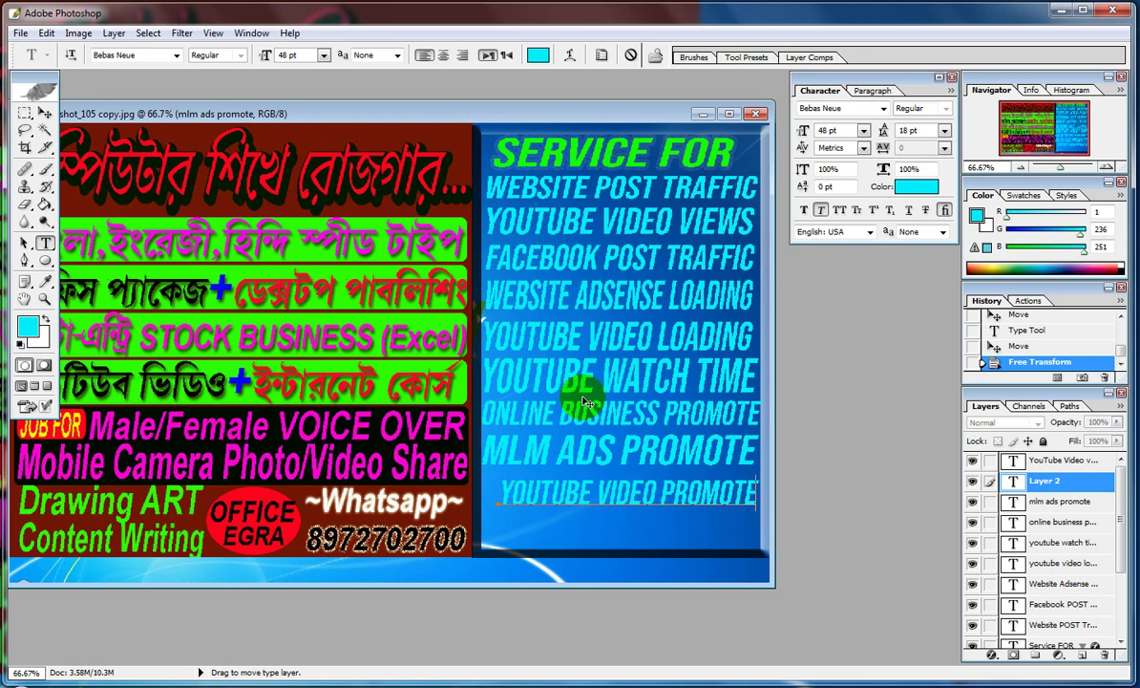
# Step: Align the "youtube video promote" line with the lines above, scale it up to the panel width, and nudge it up under "mlm ads promote"
pyautogui.click(45, 113)
pyautogui.moveTo(591, 485)
pyautogui.mouseDown()
pyautogui.moveTo(558, 489)
pyautogui.moveTo(570, 495)
pyautogui.mouseUp()
pyautogui.hotkey('ctrl', 't')
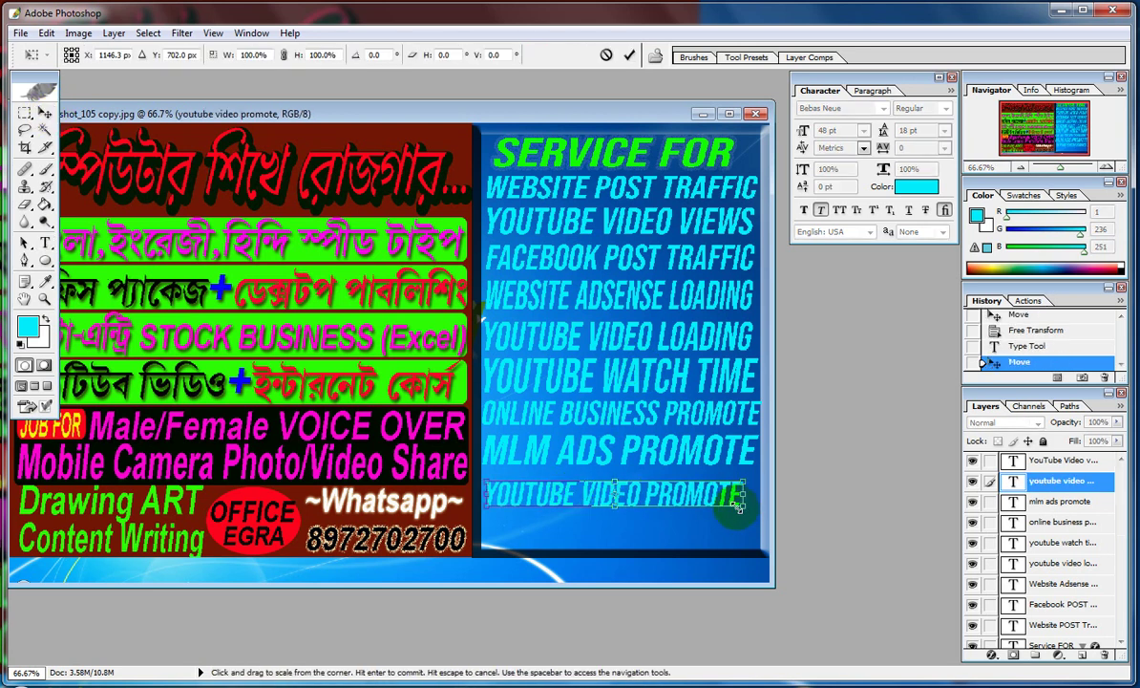
pyautogui.moveTo(743, 500); pyautogui.dragTo(760, 505)
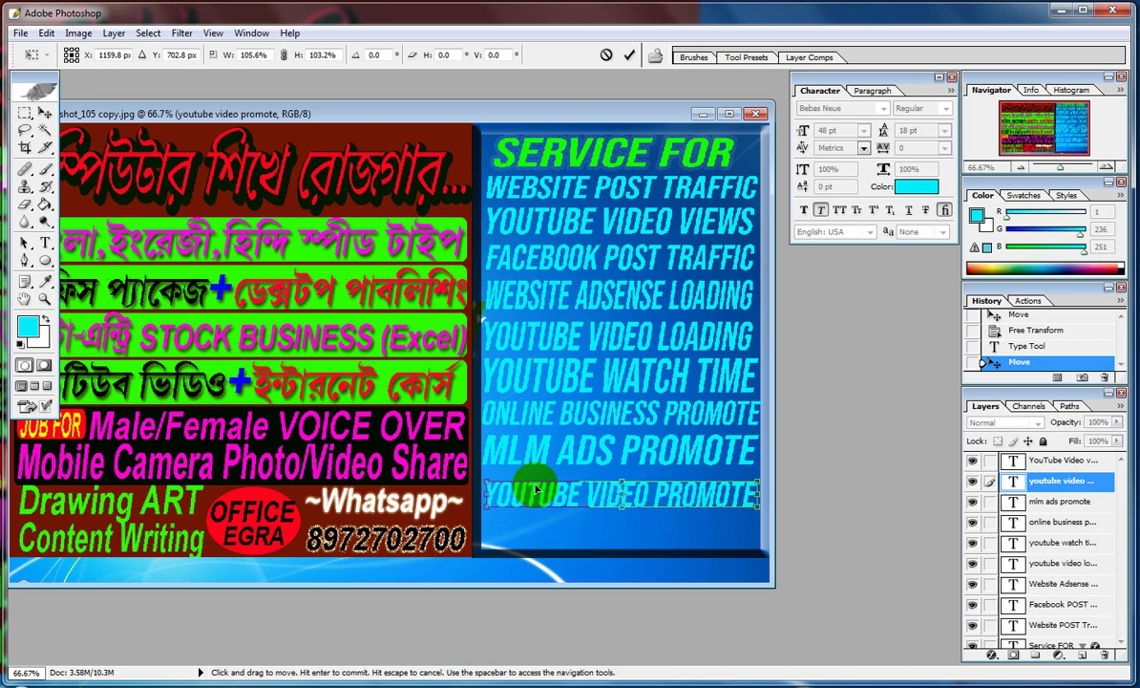
pyautogui.press('Return')
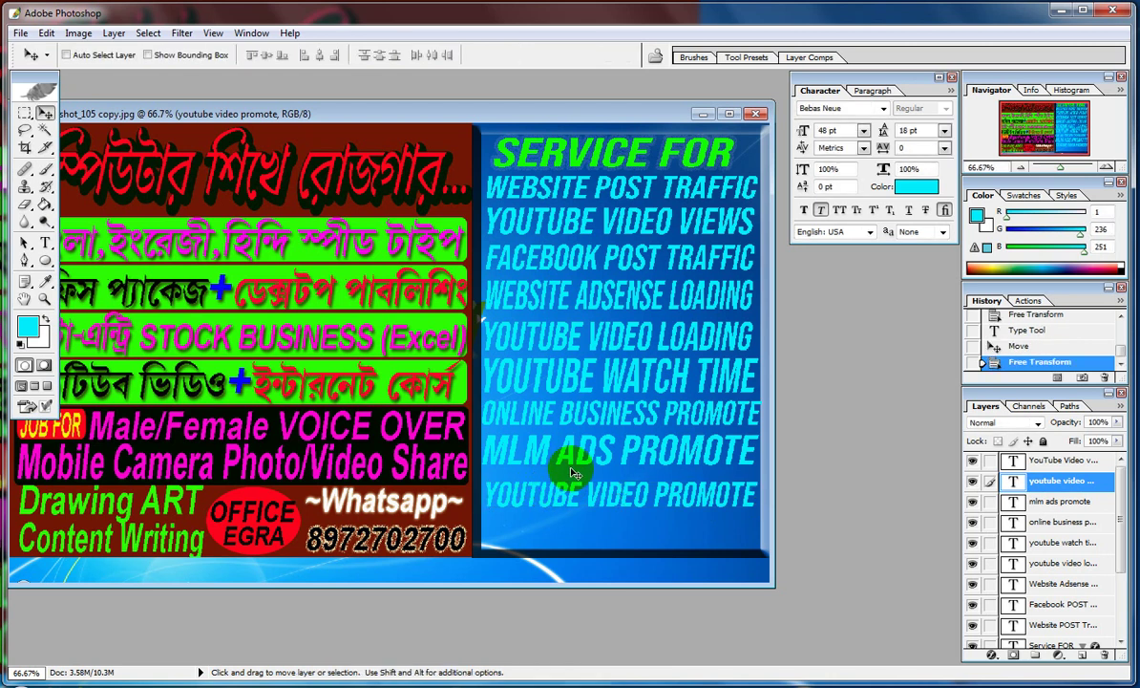
pyautogui.hotkey('shift', 'Up')
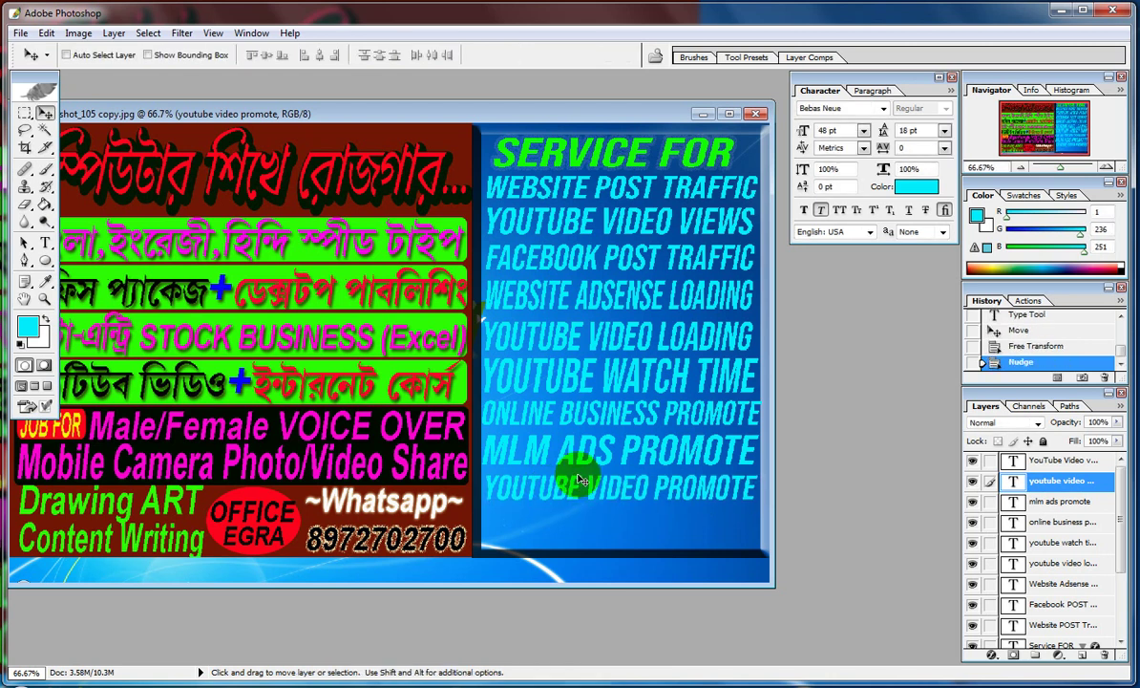
pyautogui.press('Up')
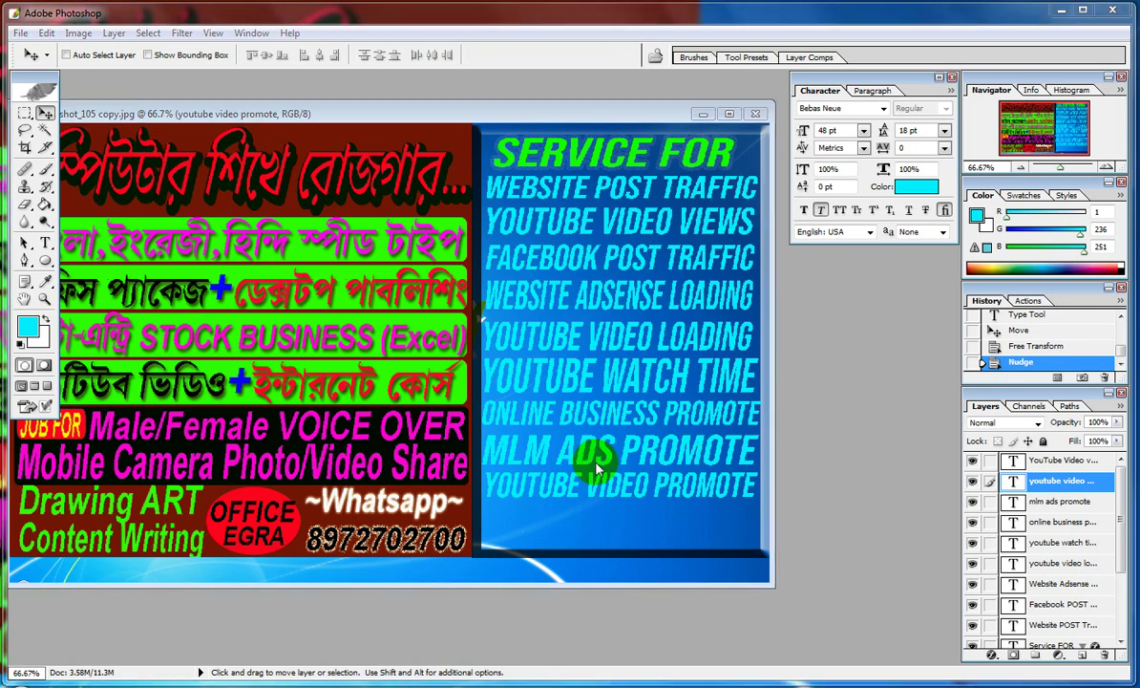
# Step: Save the document to the Desktop in Photoshop format as "2Screenshot_105 copy.psd" with its layers
pyautogui.hotkey('ctrl', 's')
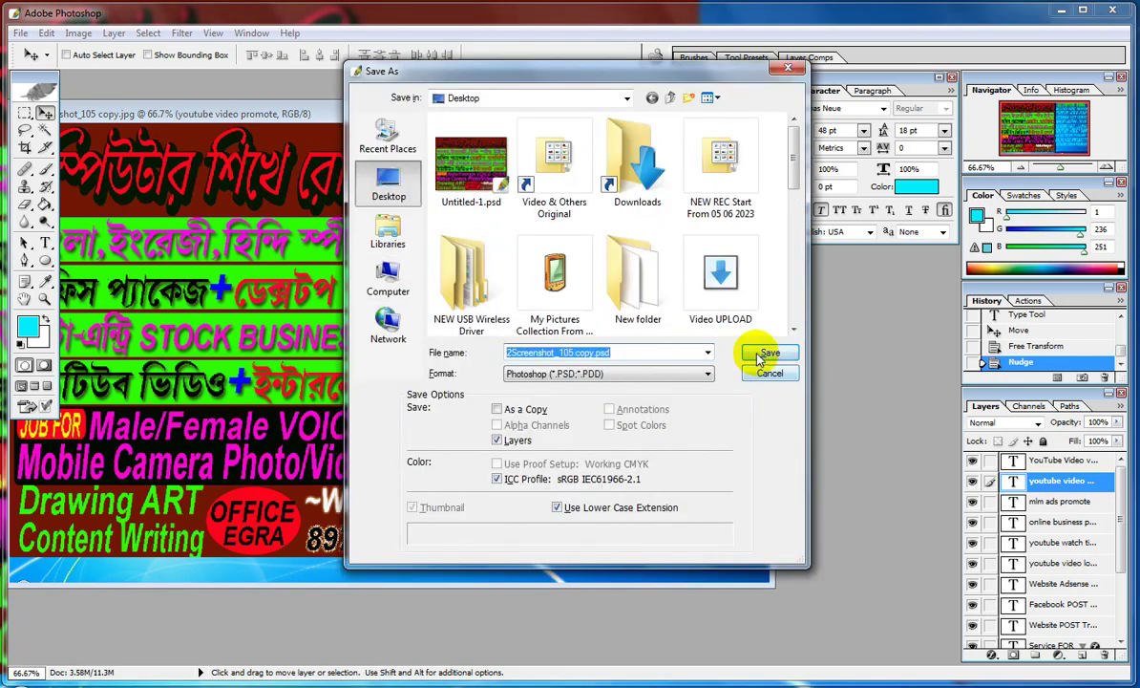
pyautogui.click(759, 353)
pyautogui.click(752, 334)
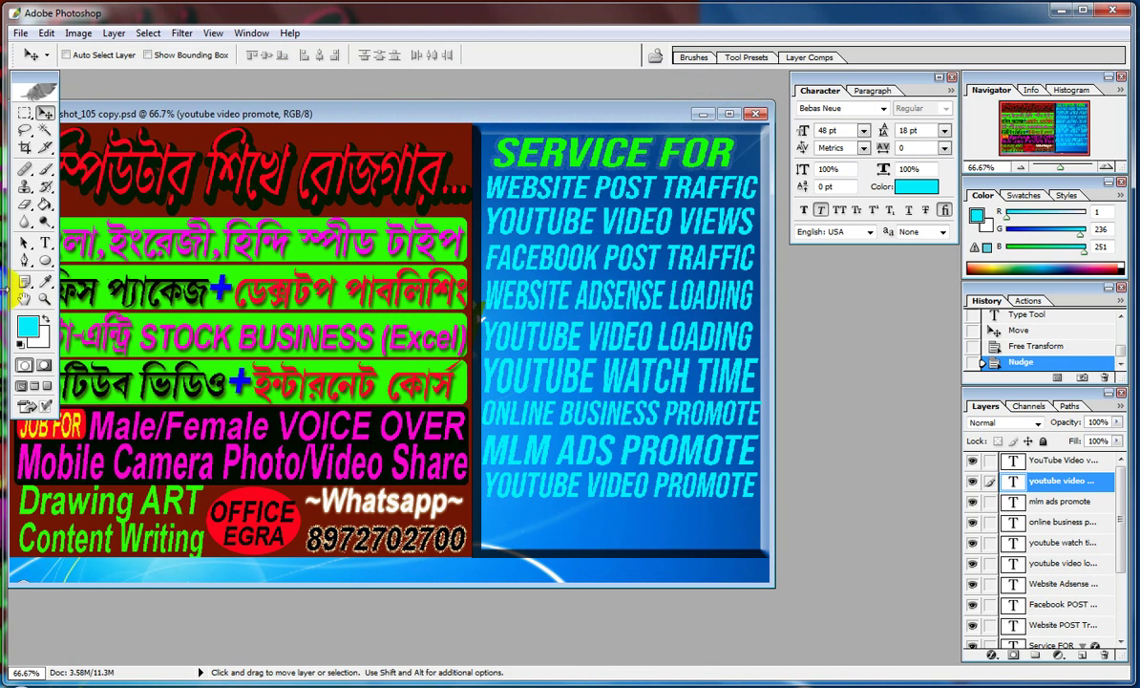
# Step: Start a new text line below the "youtube video promote" line in the blue panel
pyautogui.click(45, 242)
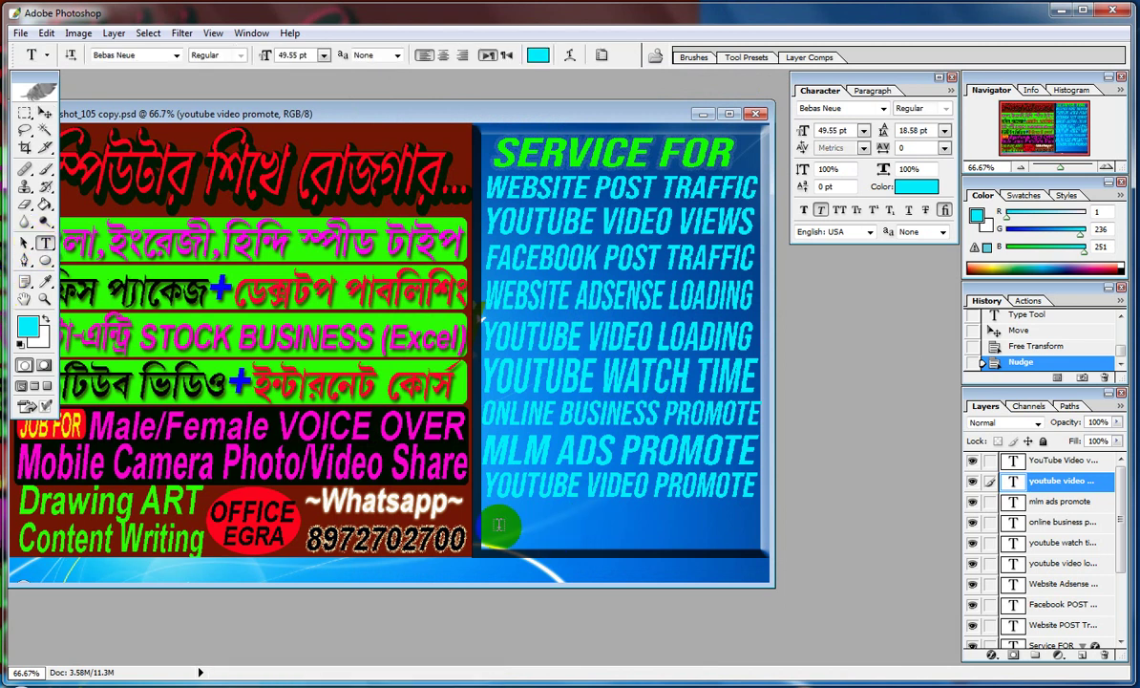
pyautogui.click(499, 524)
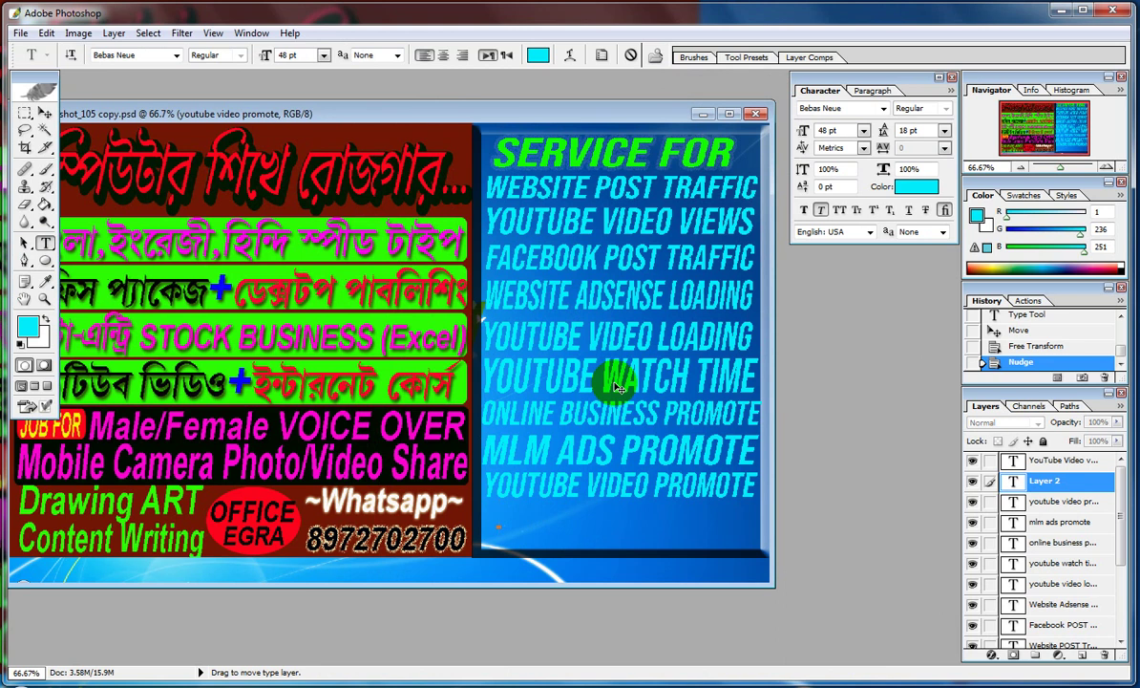
pyautogui.write('ONLINE')
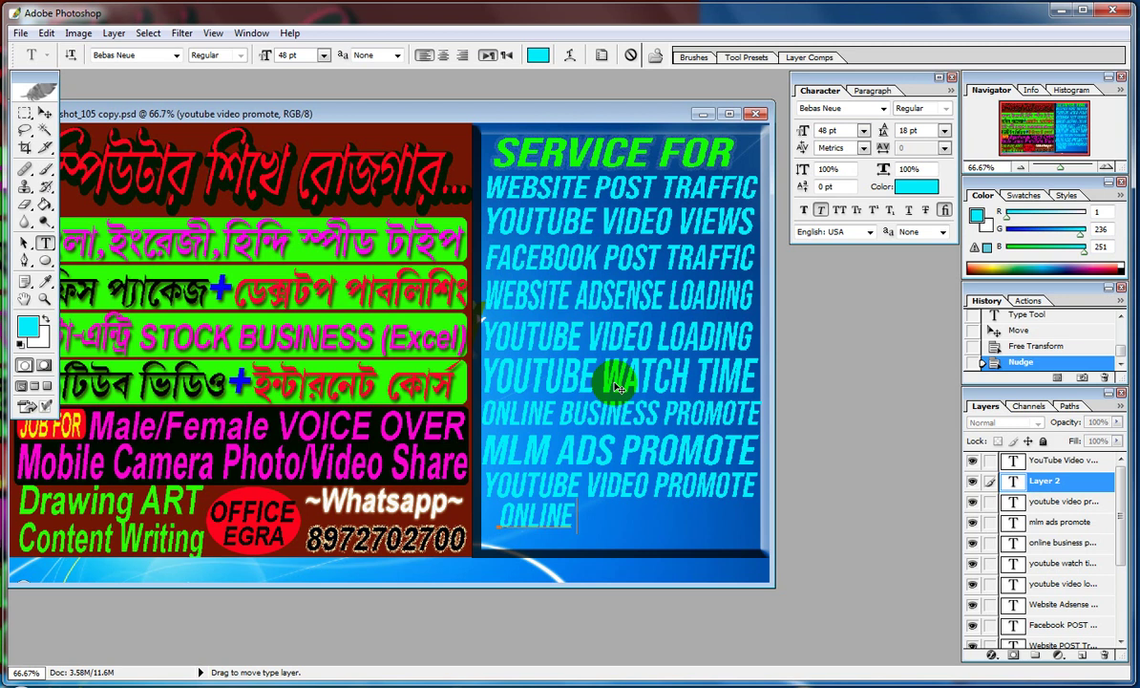
pyautogui.press('BackSpace')
pyautogui.press('BackSpace')
pyautogui.press('BackSpace')
pyautogui.press('BackSpace')
pyautogui.press('BackSpace')
pyautogui.press('BackSpace')
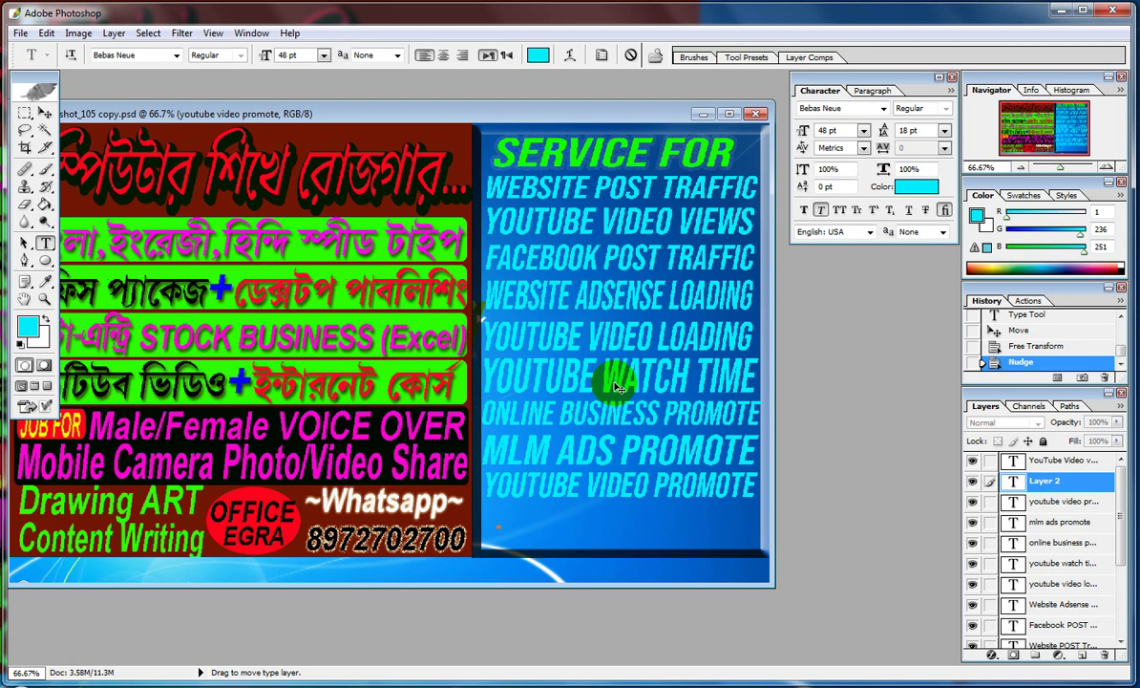
pyautogui.write('BUSIN')
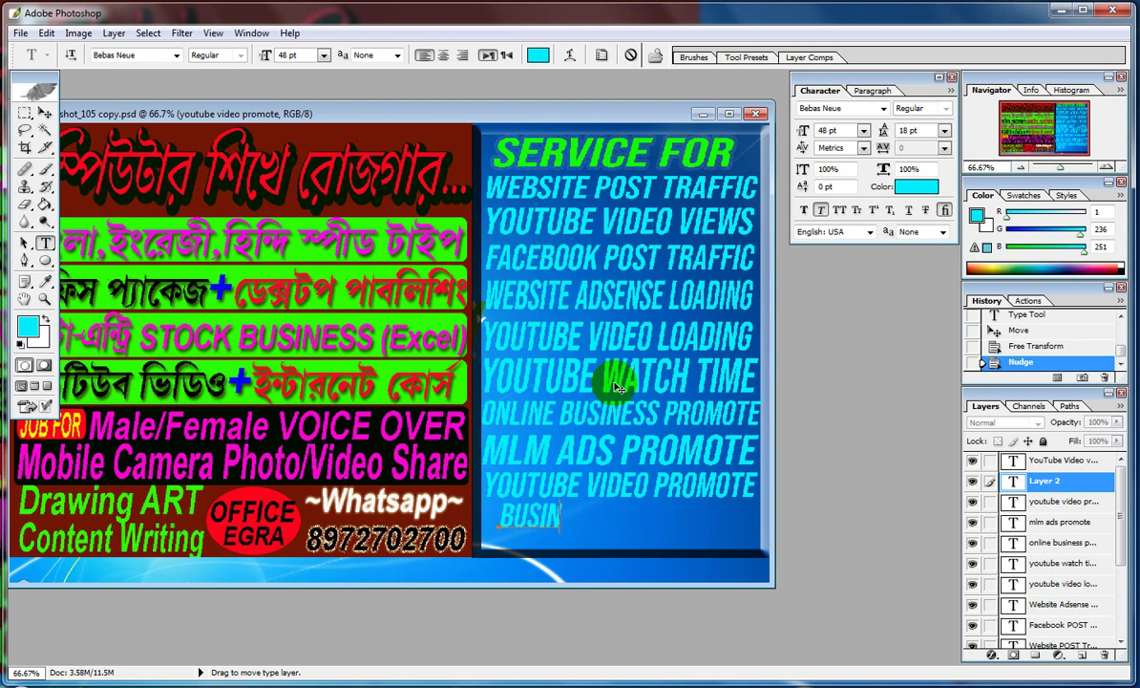
pyautogui.write('ESS')
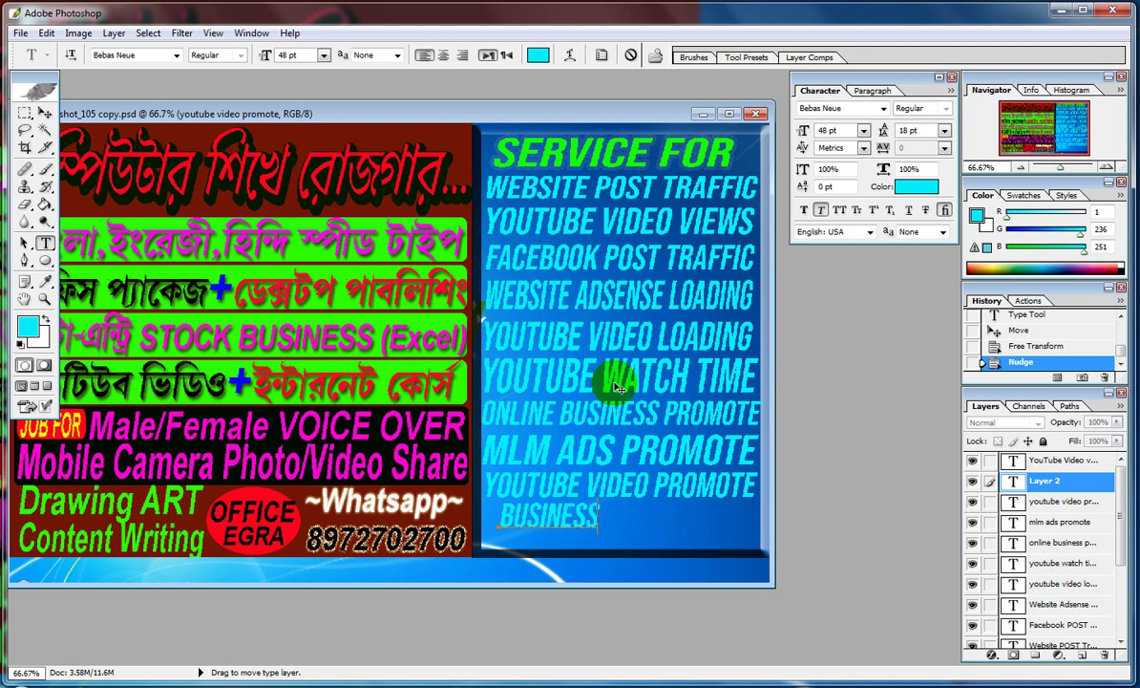
pyautogui.press('BackSpace')
pyautogui.press('BackSpace')
pyautogui.press('BackSpace')
pyautogui.press('BackSpace')
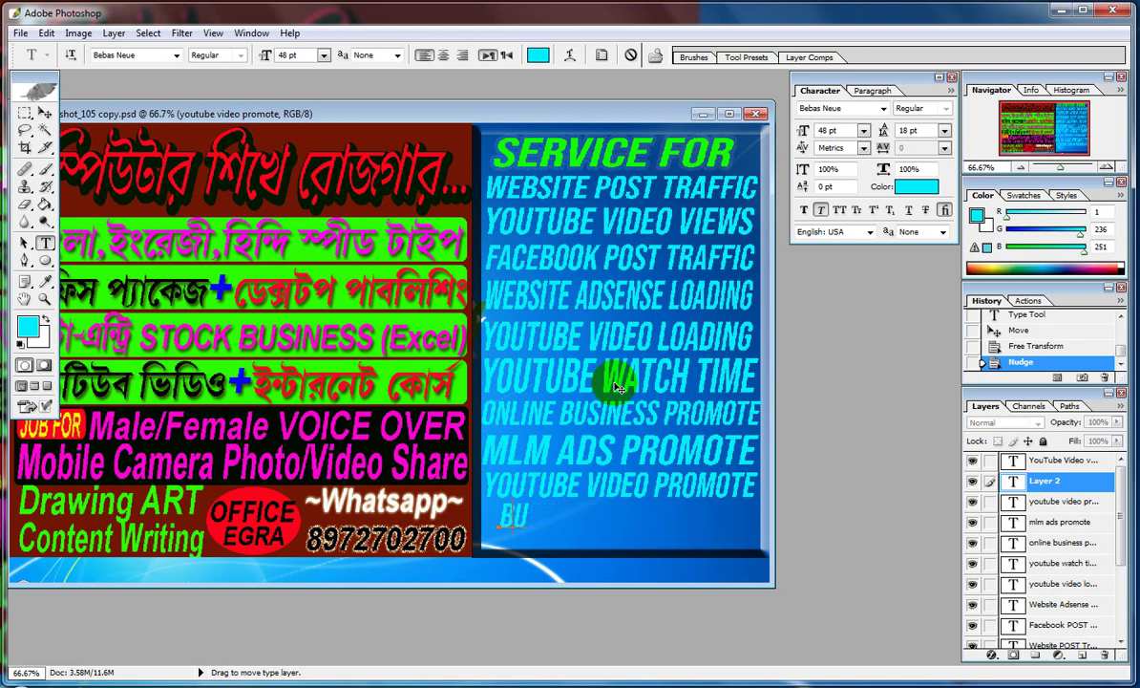
pyautogui.press('BackSpace')
pyautogui.press('BackSpace')
# Step: Enter "youtube video share" as the new line's text, align it with the lines above, and scale it up to the panel width
pyautogui.write('YOUTUBE')
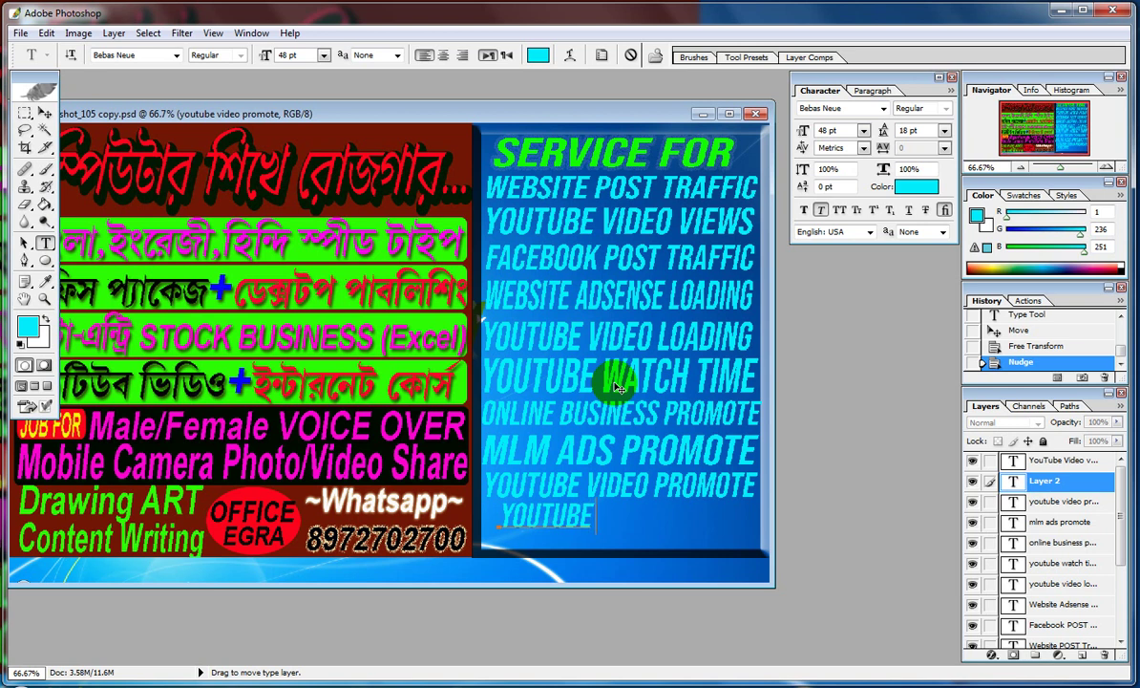
pyautogui.write('VIDEO SHAR')
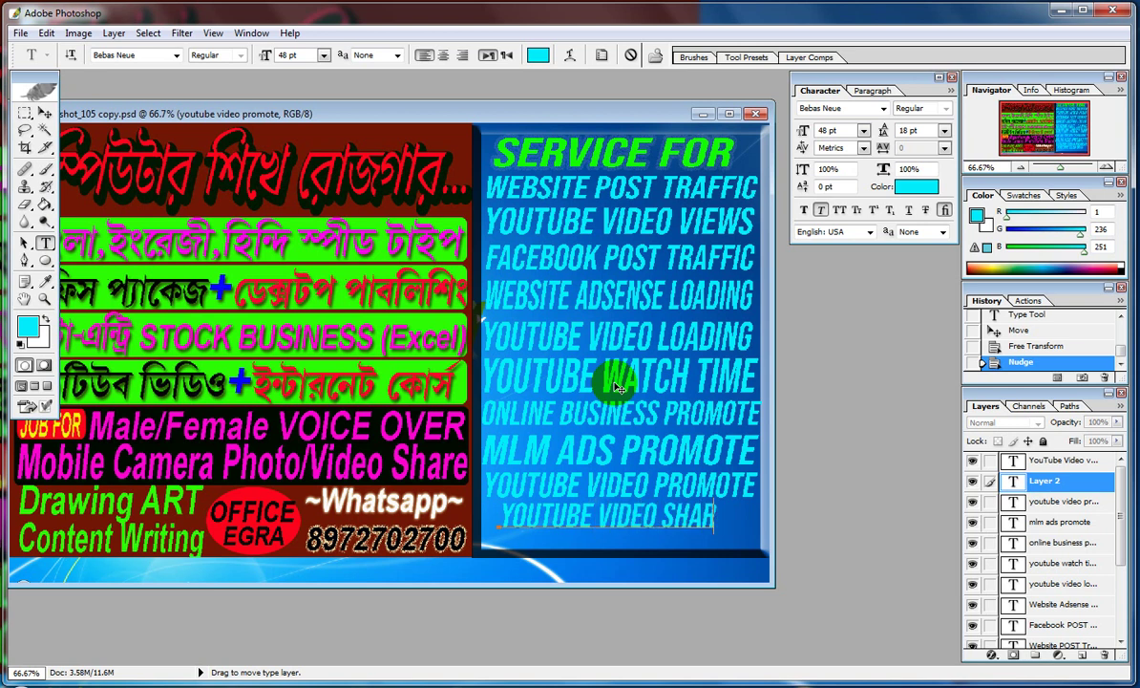
pyautogui.write('E')
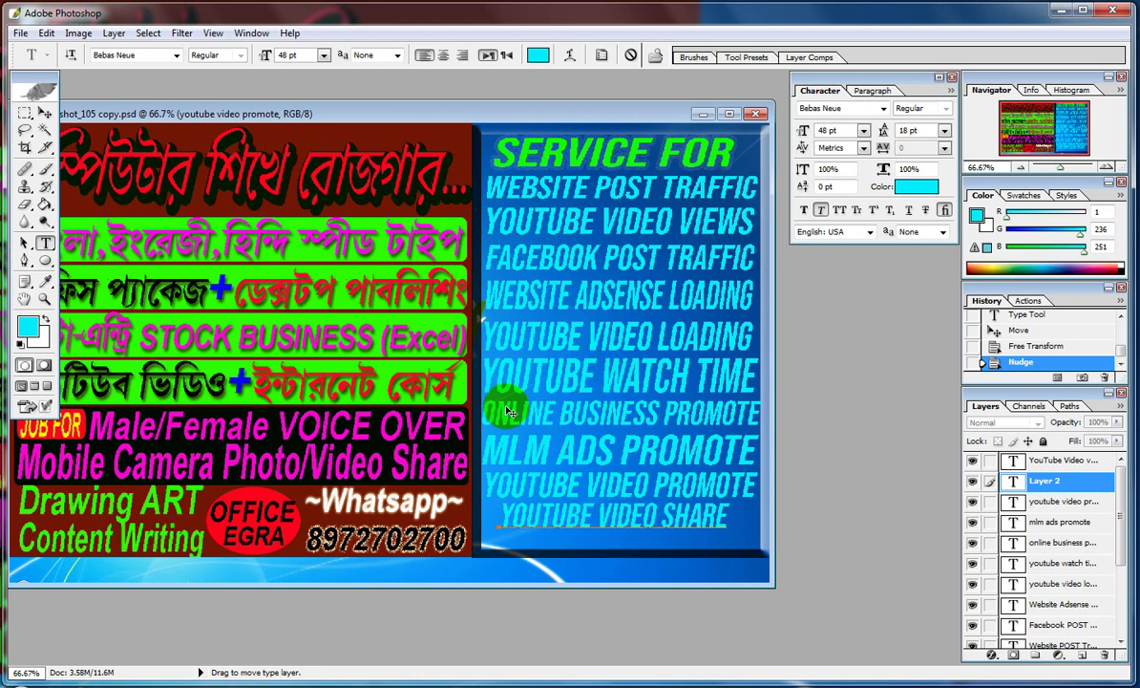
pyautogui.click(45, 113)
pyautogui.moveTo(604, 523); pyautogui.dragTo(588, 522)
pyautogui.hotkey('ctrl', 't')
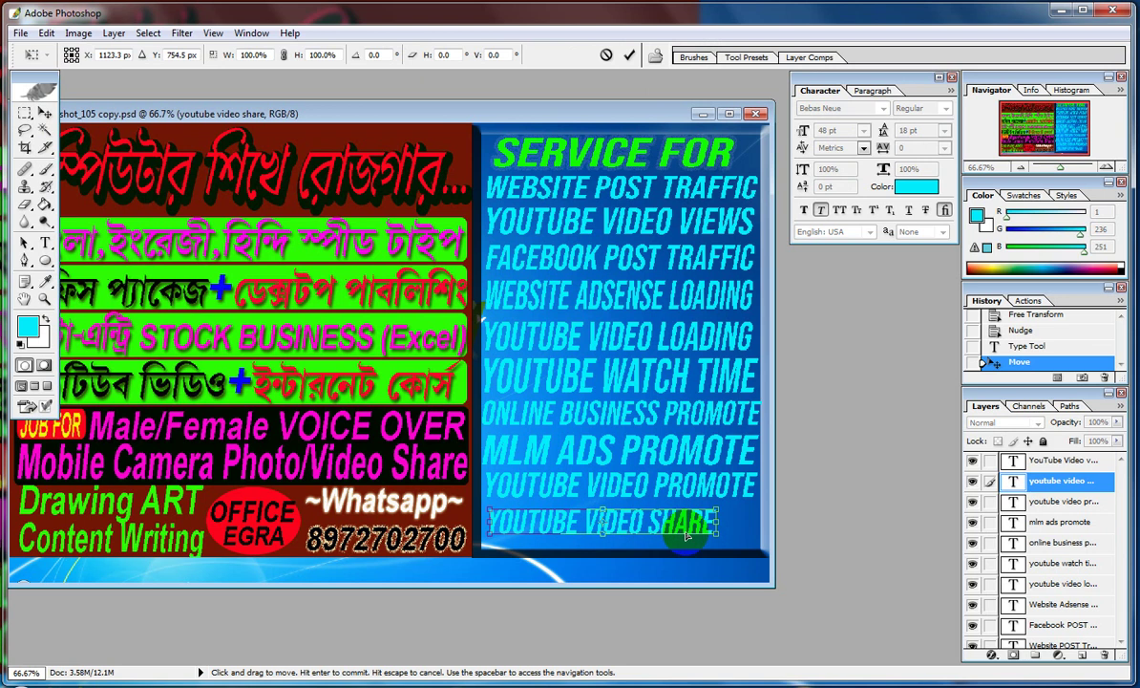
pyautogui.moveTo(716, 534); pyautogui.dragTo(754, 541)
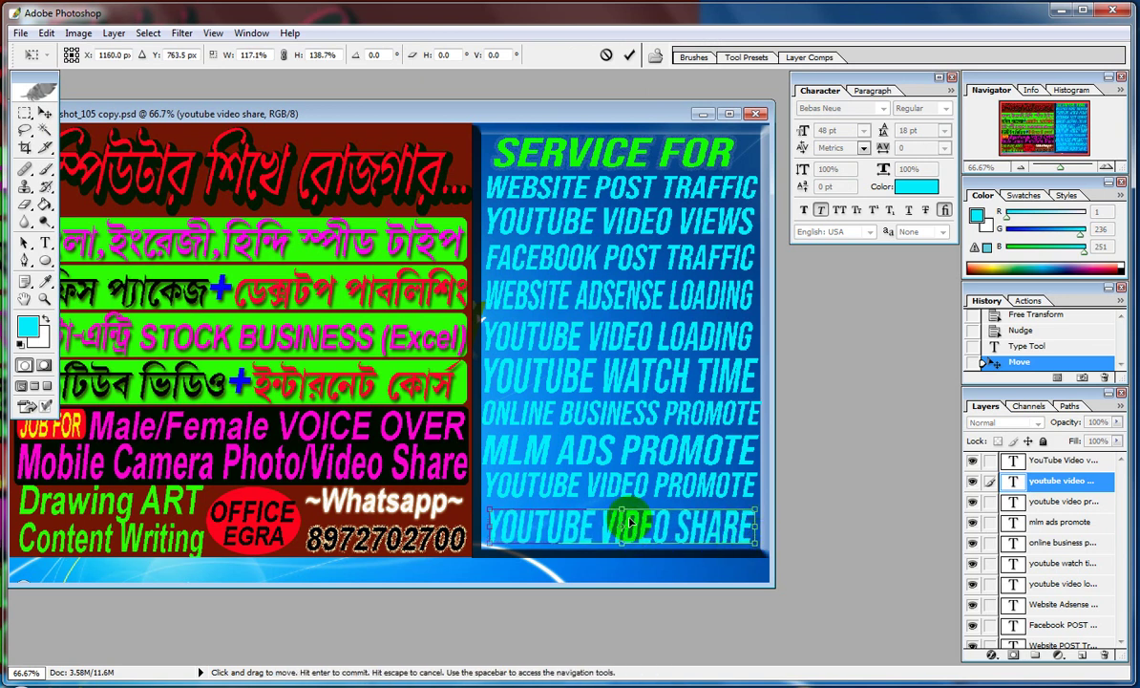
pyautogui.press('Return')
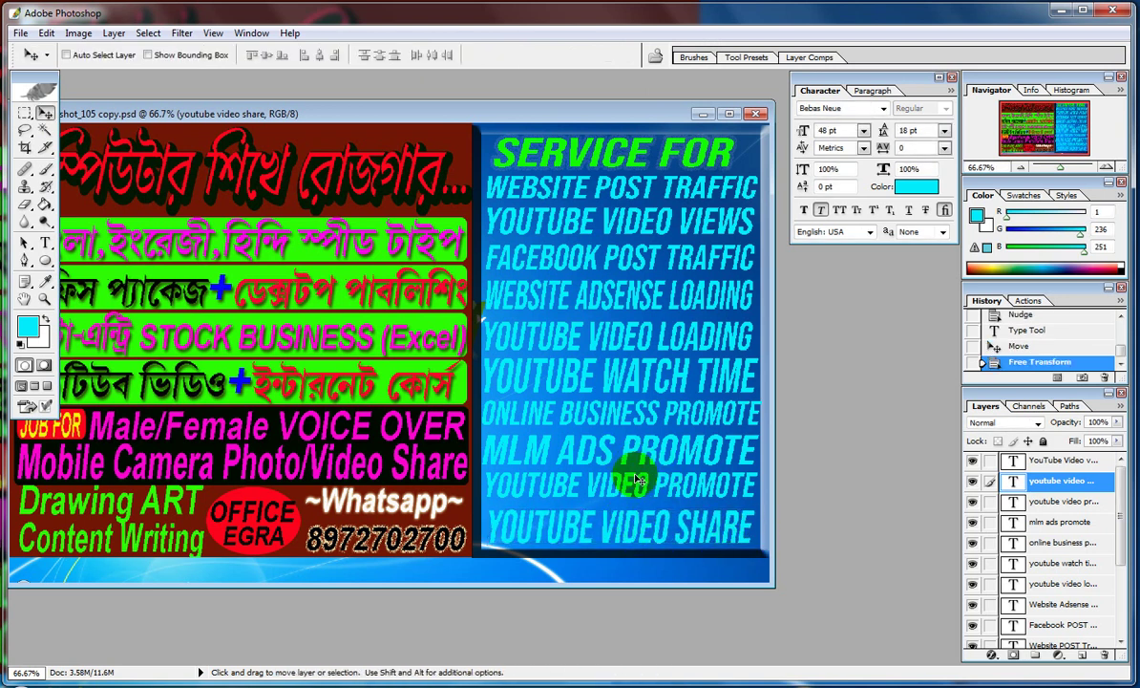
# Step: Nudge the "youtube video promote" line slightly down to even out the spacing, and save the document
pyautogui.rightClick(637, 487)
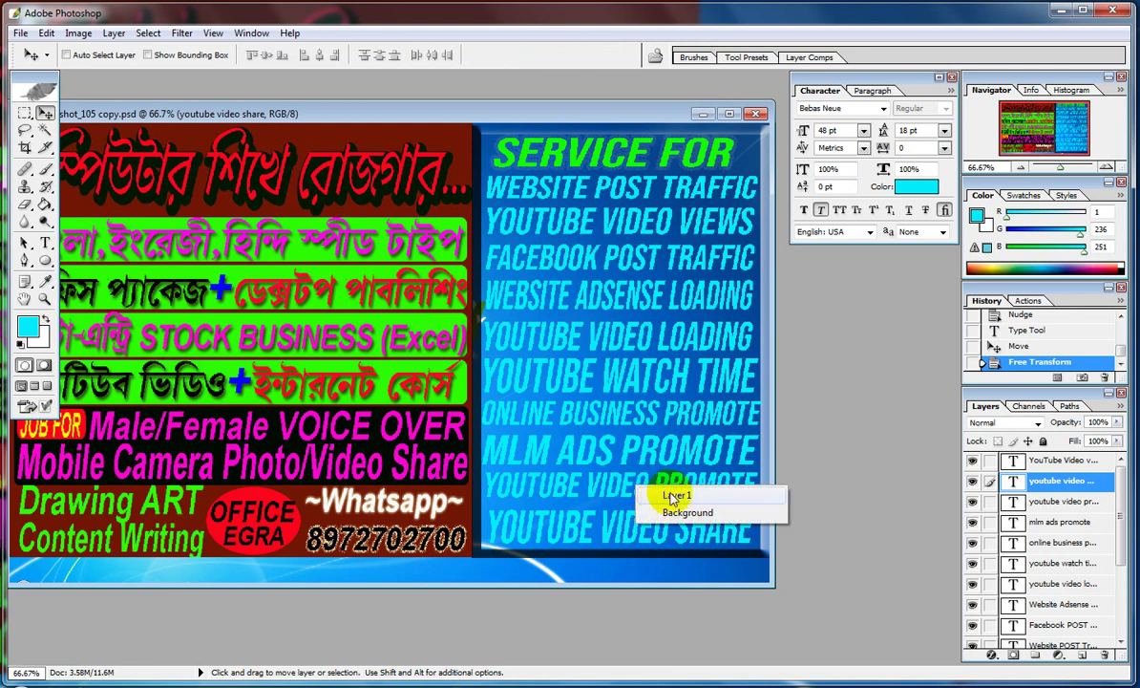
pyautogui.click(669, 491)
pyautogui.rightClick(615, 487)
pyautogui.click(645, 491)
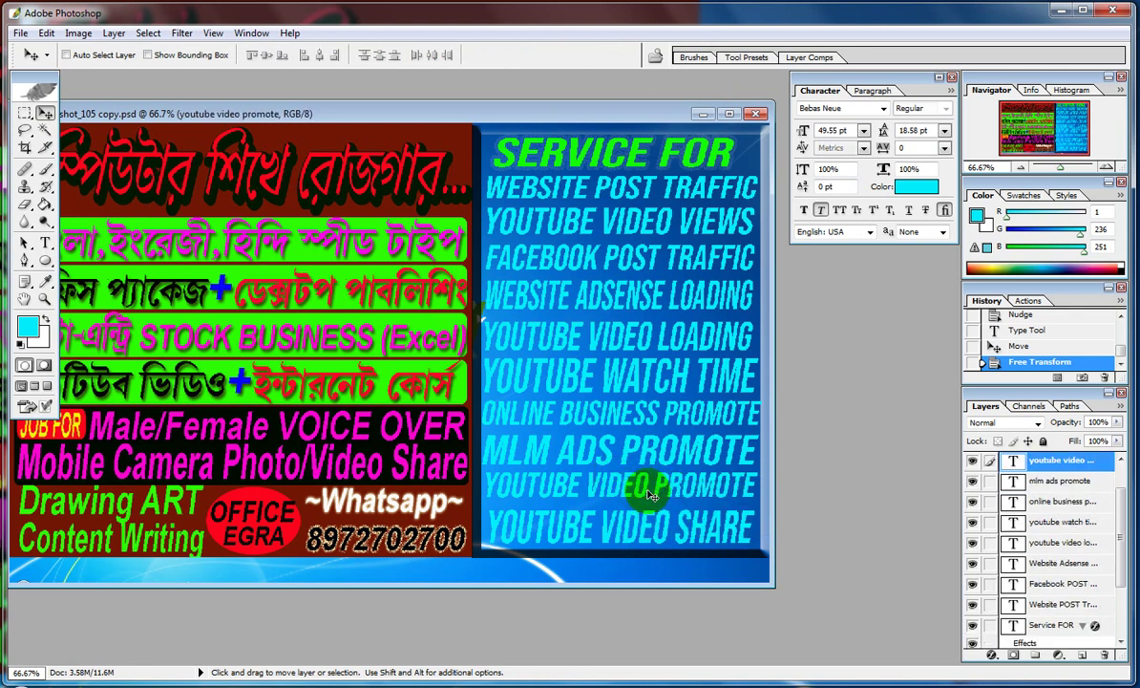
pyautogui.press('Down')
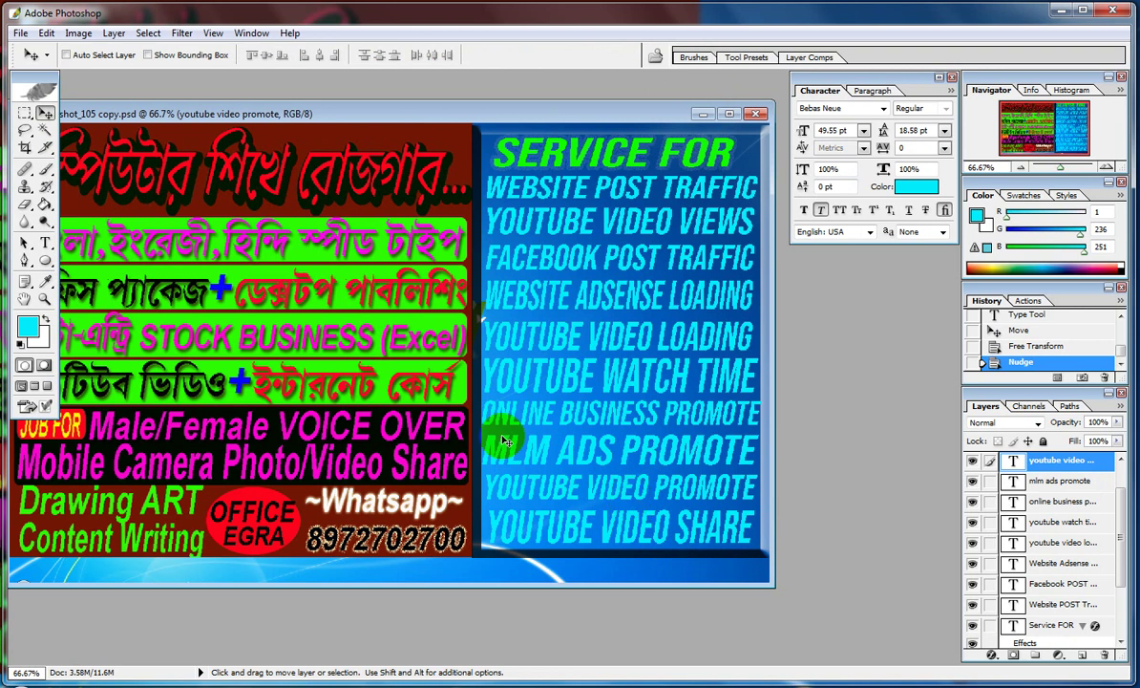
pyautogui.click(21, 34)
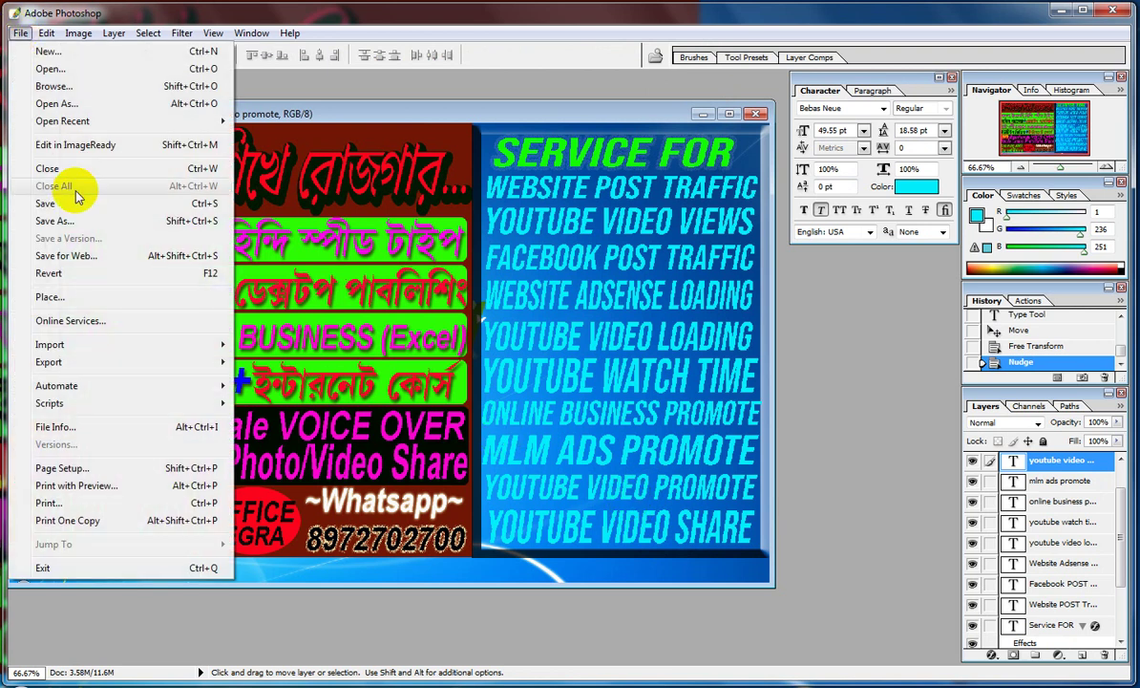
pyautogui.click(67, 205)
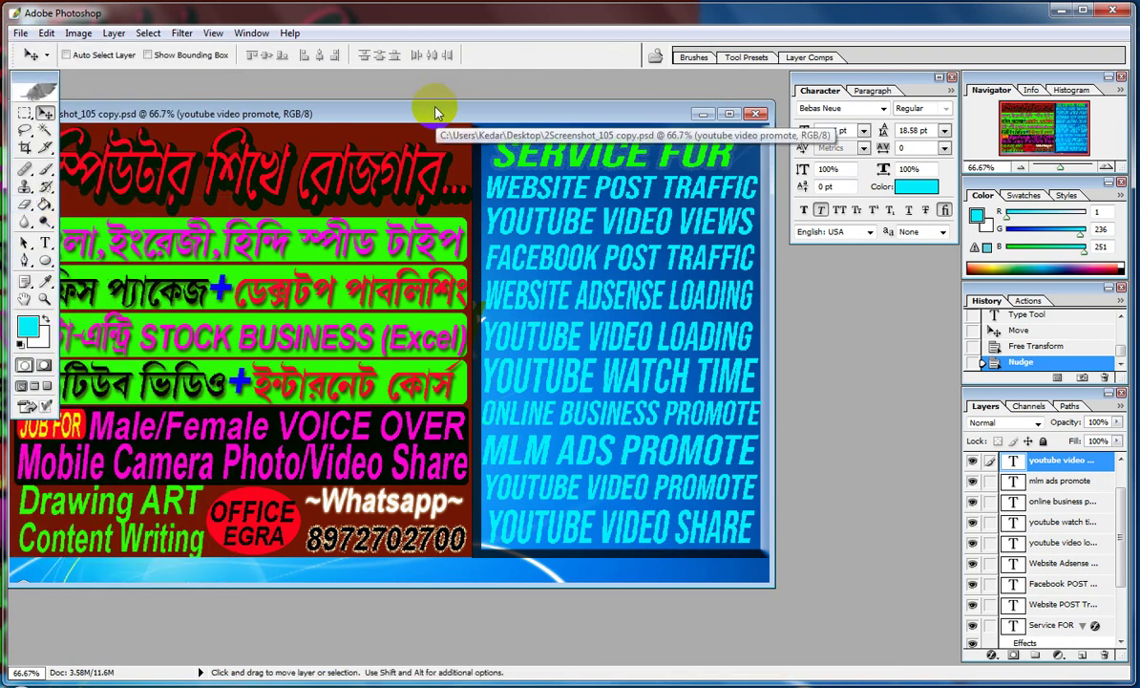
# Step: Clear the old computer-course artwork beside the blue panel from the Background layer using a rectangular selection, and deselect
pyautogui.moveTo(437, 107); pyautogui.dragTo(504, 105)
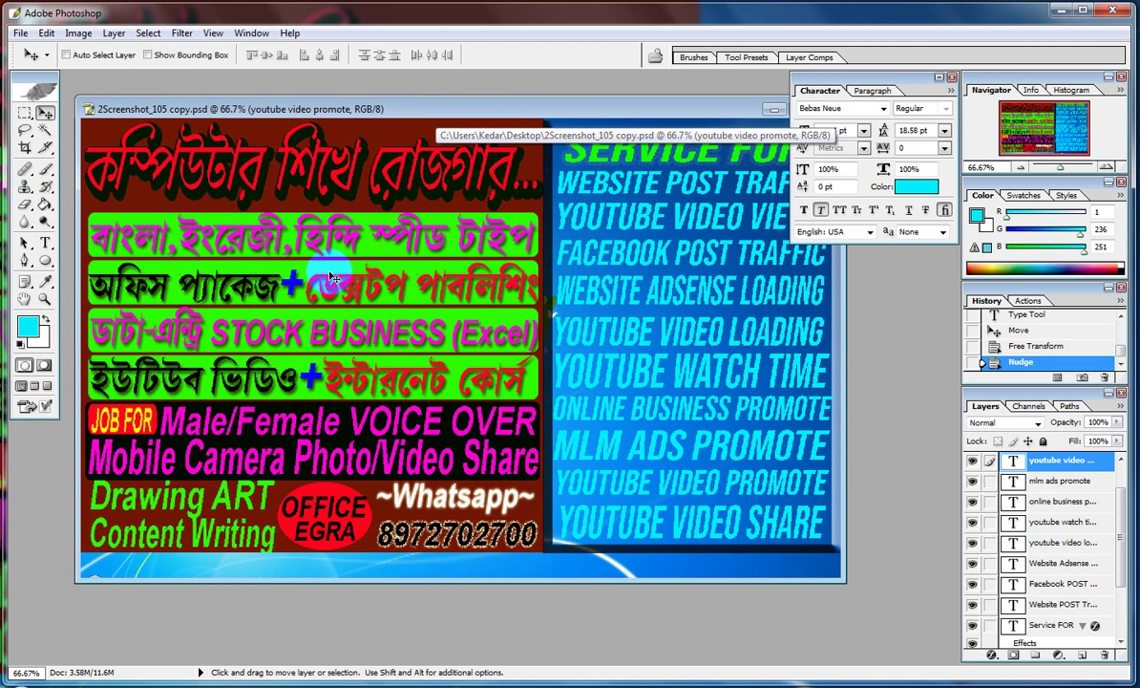
pyautogui.click(25, 115)
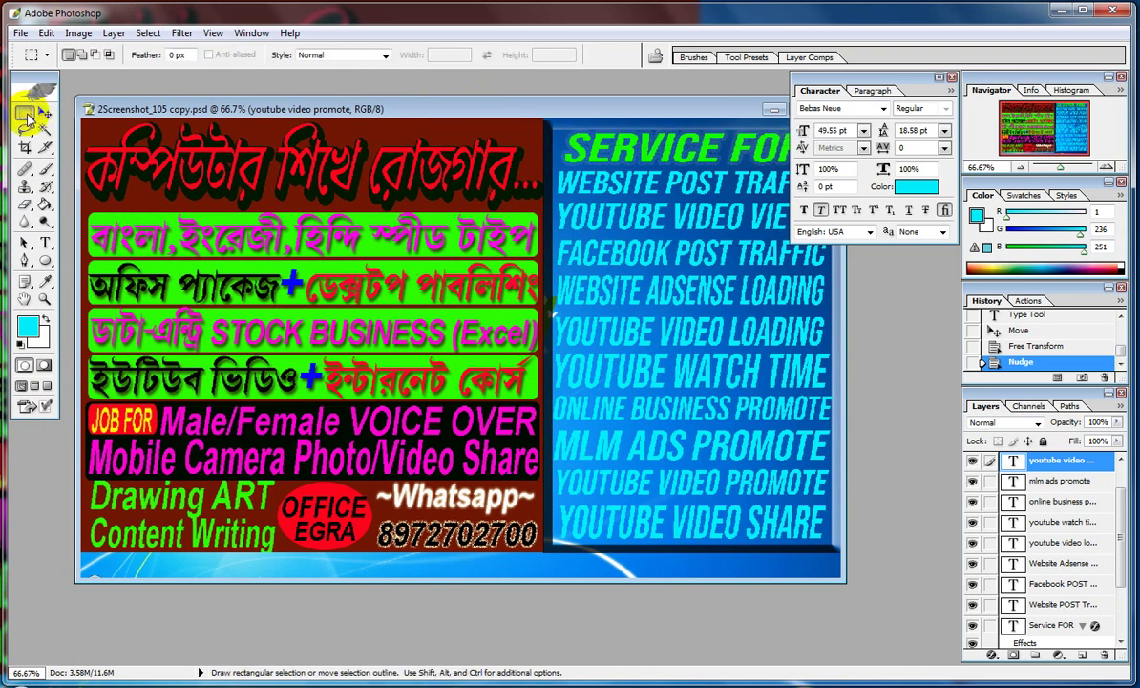
pyautogui.click(43, 113)
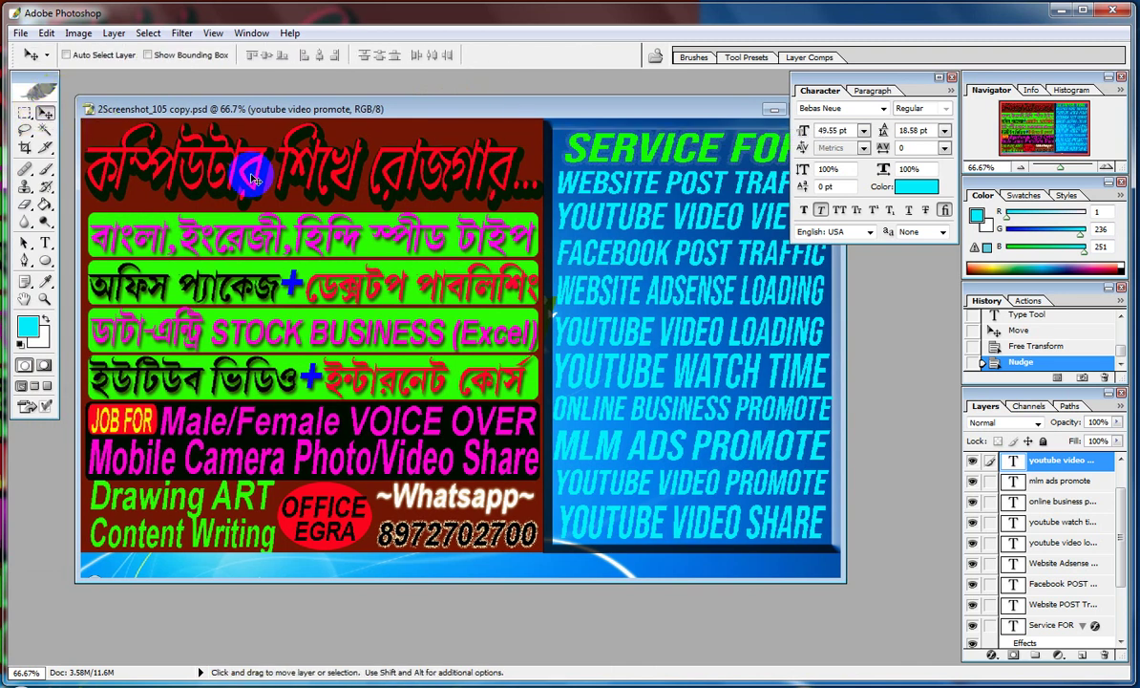
pyautogui.rightClick(264, 182)
pyautogui.click(290, 186)
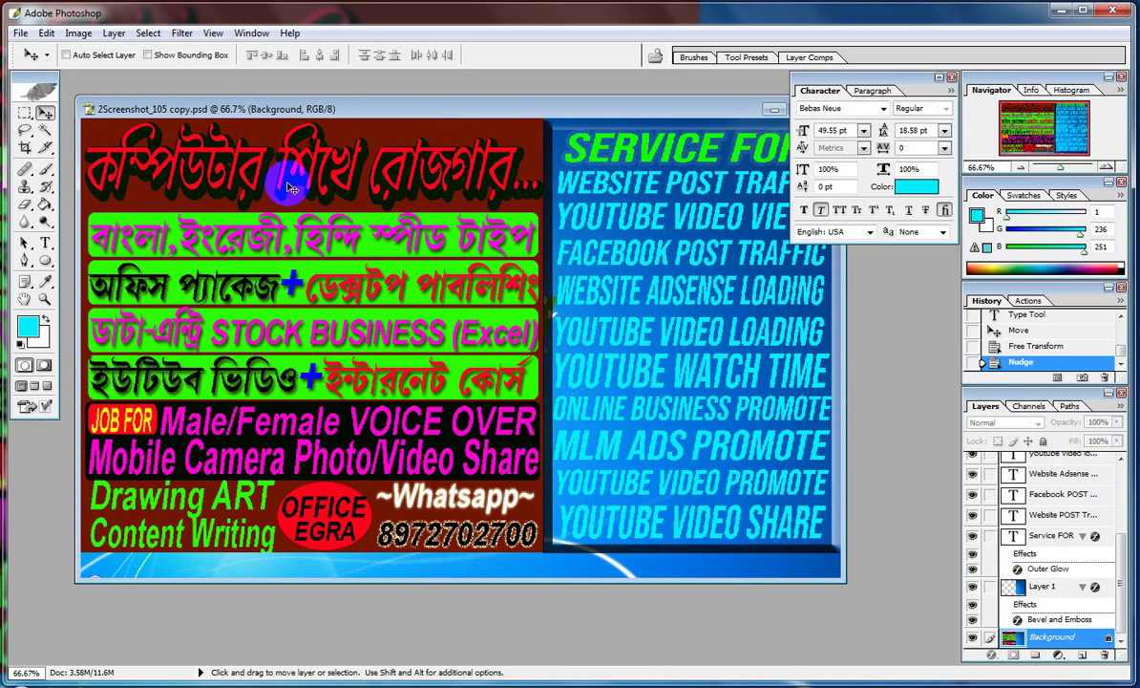
pyautogui.click(26, 113)
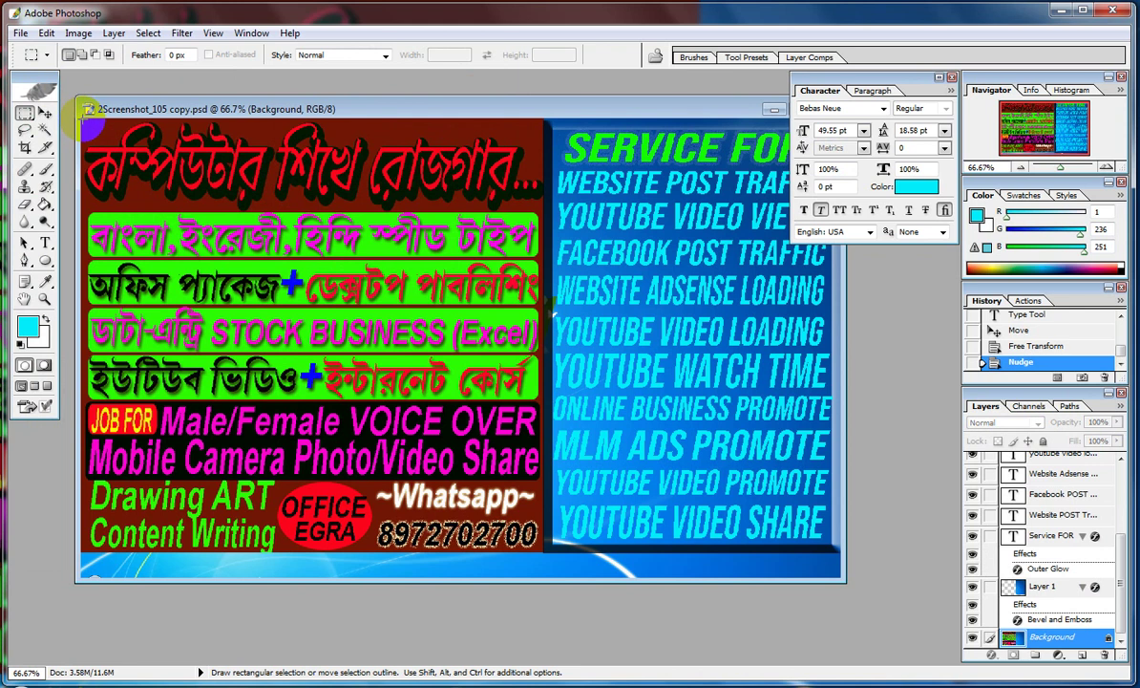
pyautogui.moveTo(84, 120); pyautogui.dragTo(542, 553)
pyautogui.press('Delete')
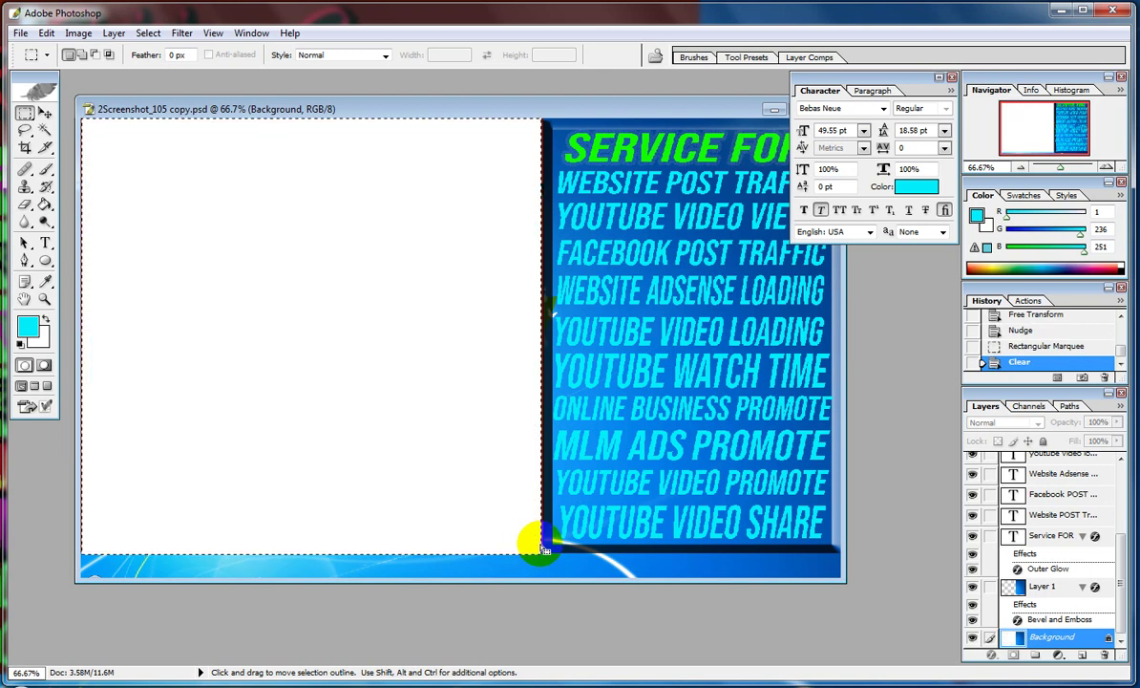
pyautogui.press('ctrl')
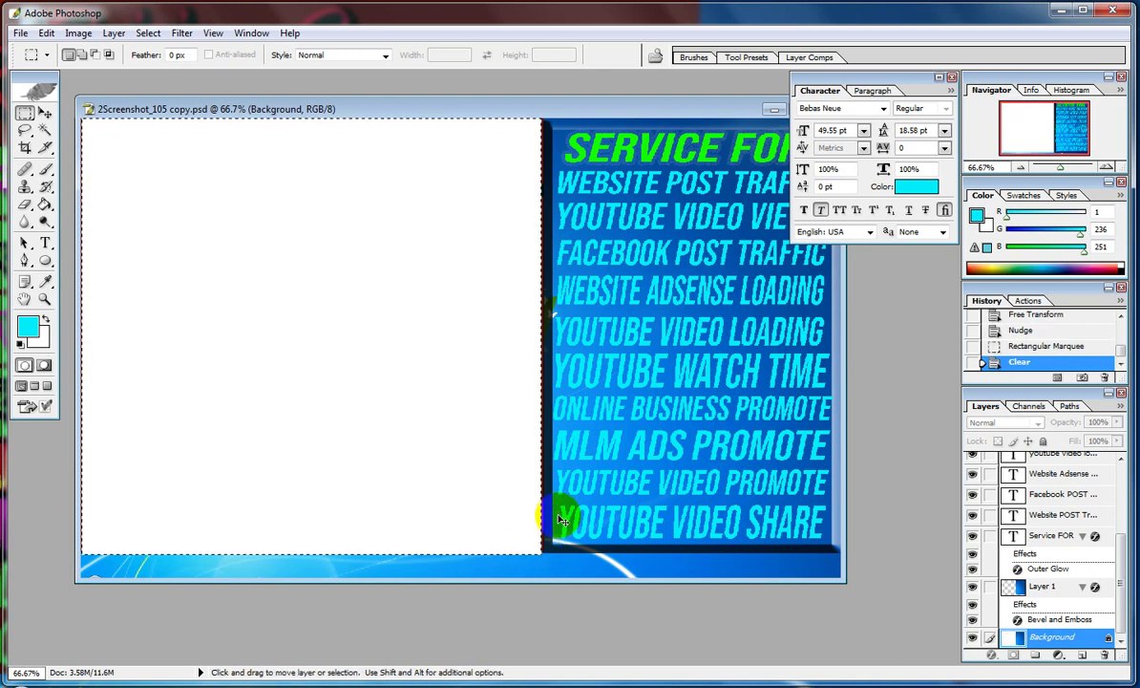
pyautogui.hotkey('ctrl', 'd')
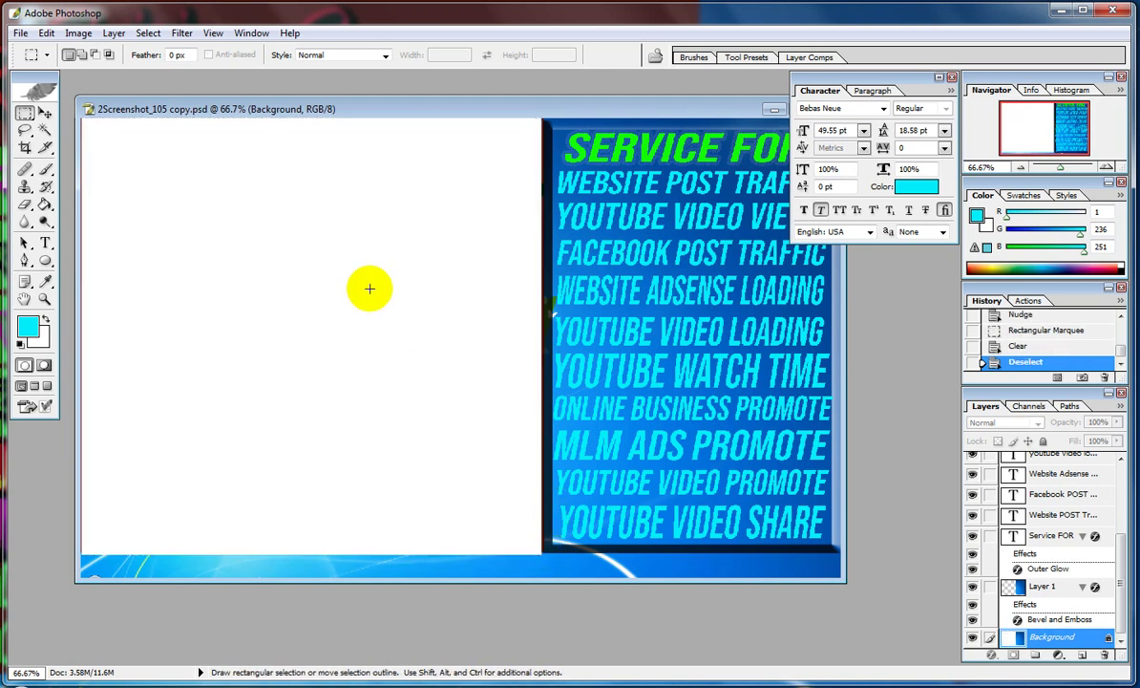
# Step: Copy the Untitled-1.jpg artwork into the 2Screenshot_105 copy document as a layer in the upper-left corner of the cleared area
pyautogui.press('ctrl')
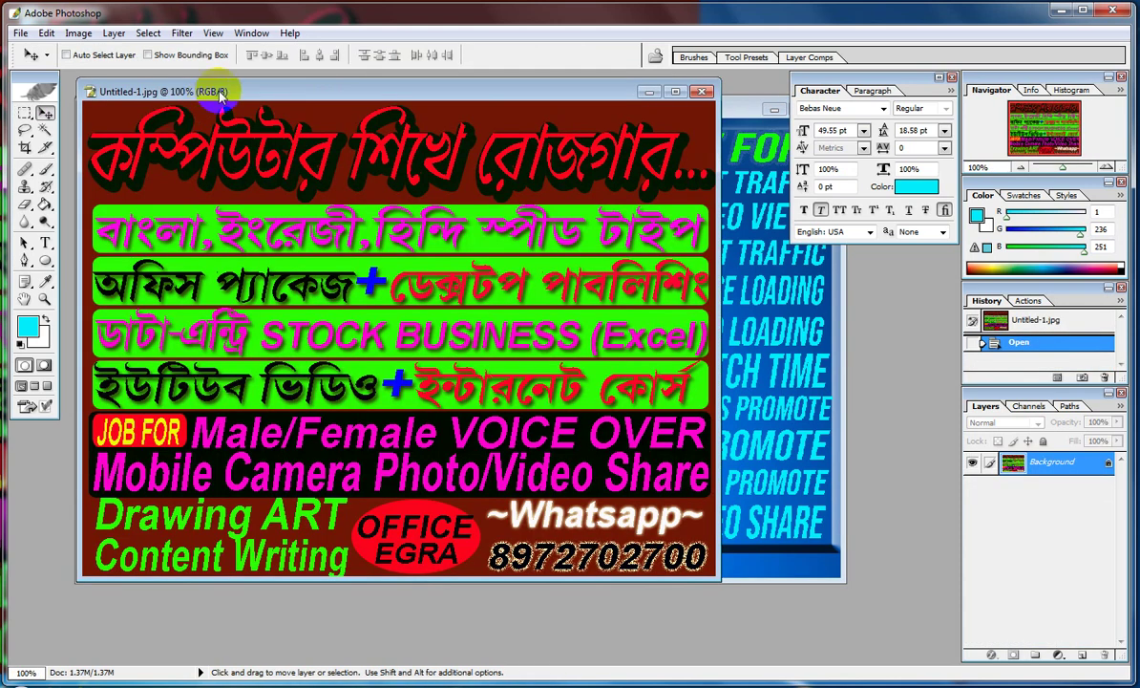
pyautogui.moveTo(222, 94); pyautogui.dragTo(707, 261)
pyautogui.moveTo(292, 240); pyautogui.dragTo(199, 243)
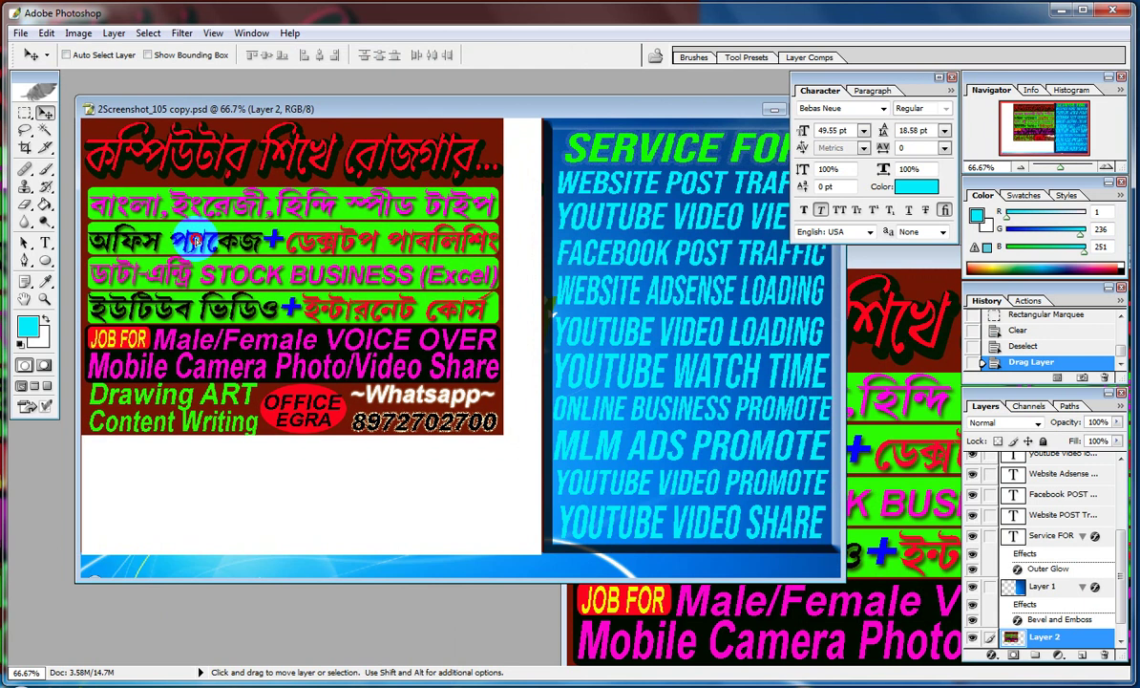
# Step: Widen the computer-course artwork on Layer 2 toward the blue panel and nudge it right until it meets the panel's edge
pyautogui.hotkey('ctrl', 't')
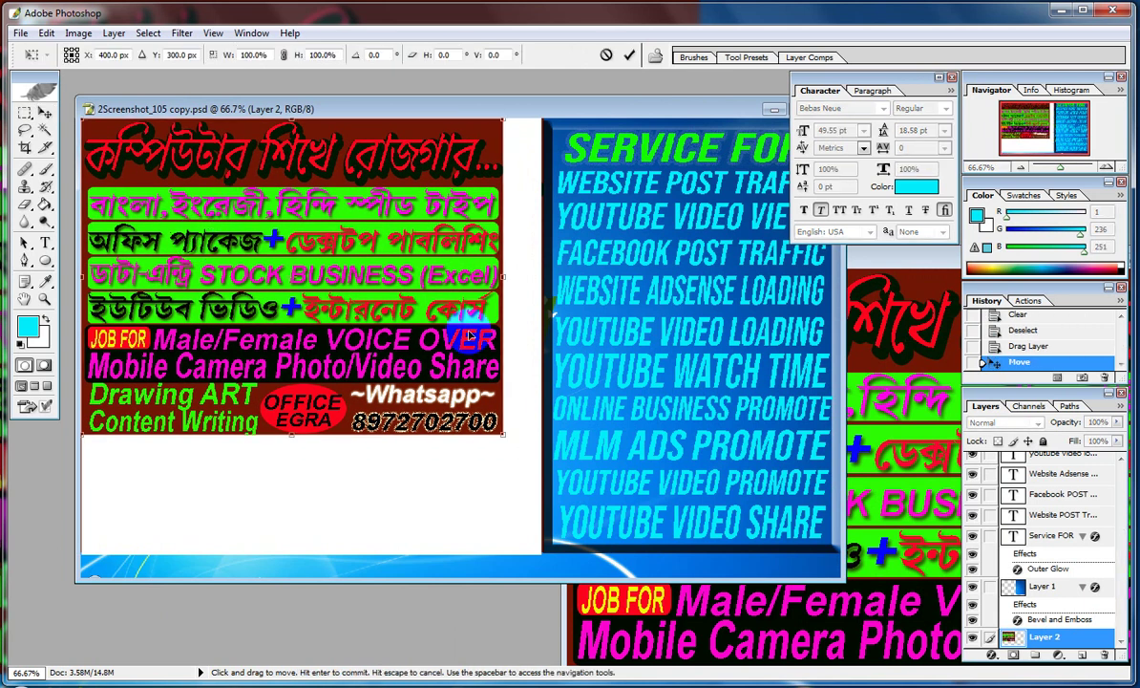
pyautogui.moveTo(503, 434); pyautogui.dragTo(527, 443)
pyautogui.press('Return')
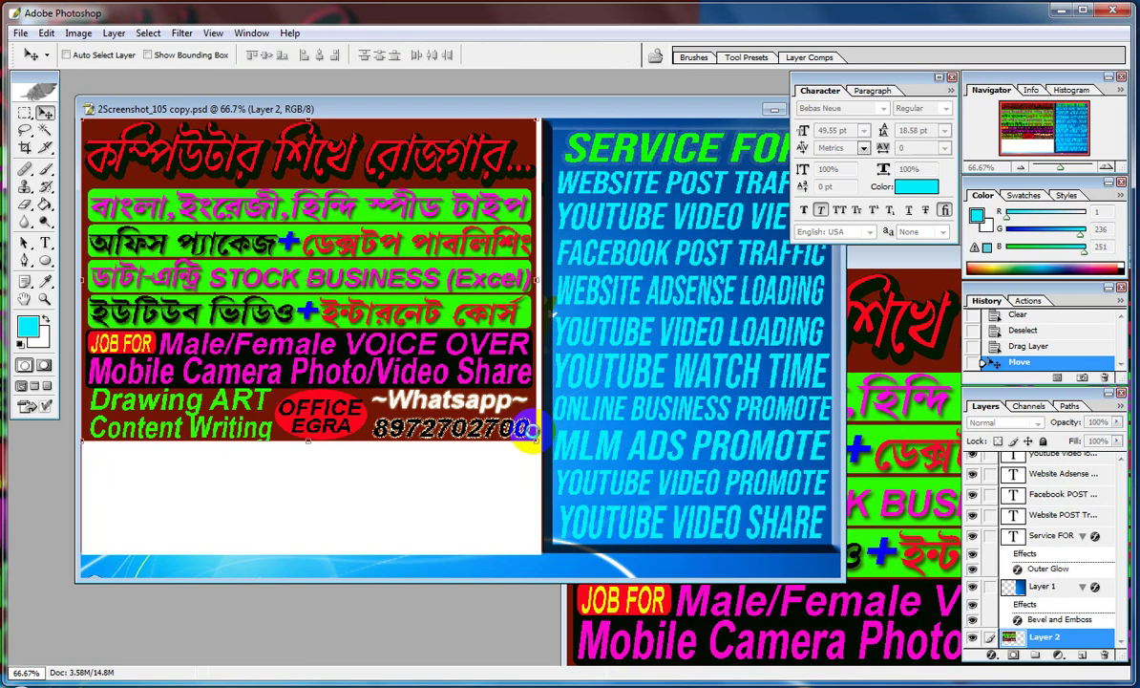
pyautogui.press('Right')
pyautogui.press('Right')
pyautogui.press('Right')
pyautogui.press('Right')
pyautogui.press('Right')
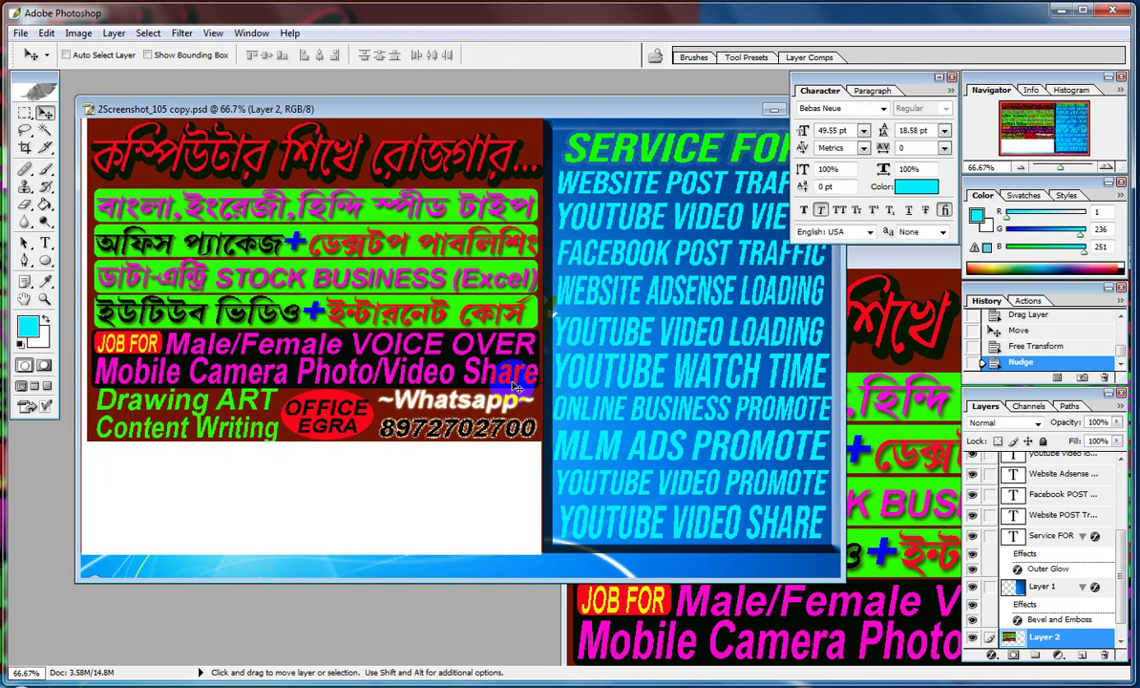
# Step: Stretch the Layer 2 artwork downward to 132.8% height so it fills the cleared white area beside the panel
pyautogui.hotkey('ctrl', 't')
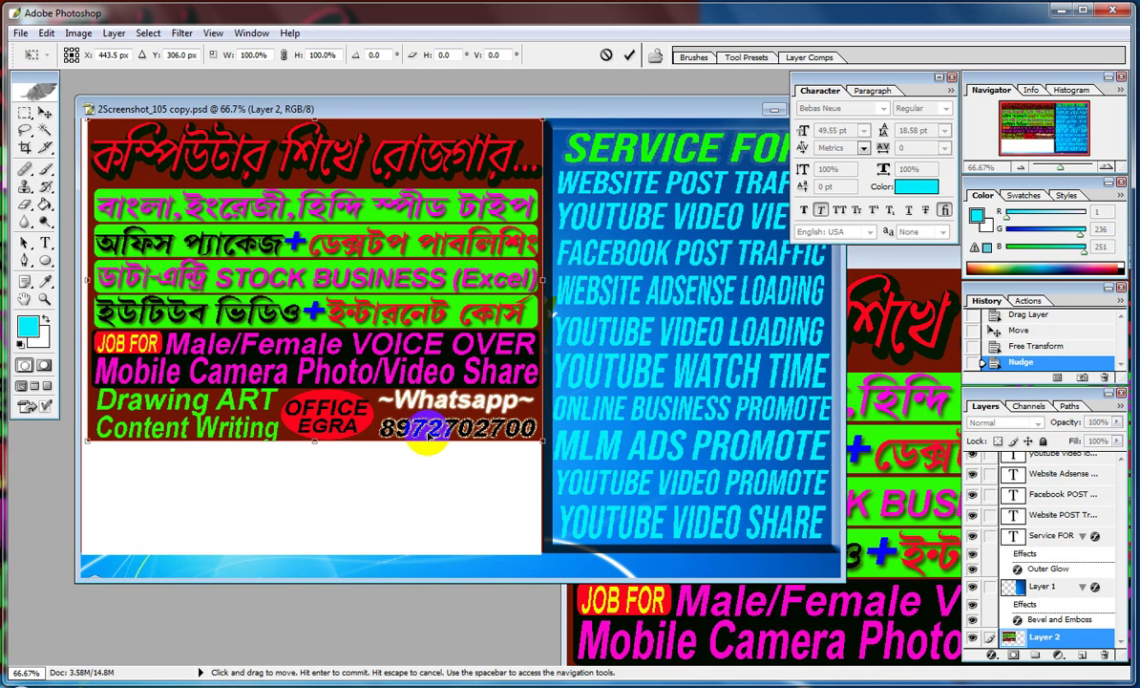
pyautogui.moveTo(310, 443); pyautogui.dragTo(321, 550)
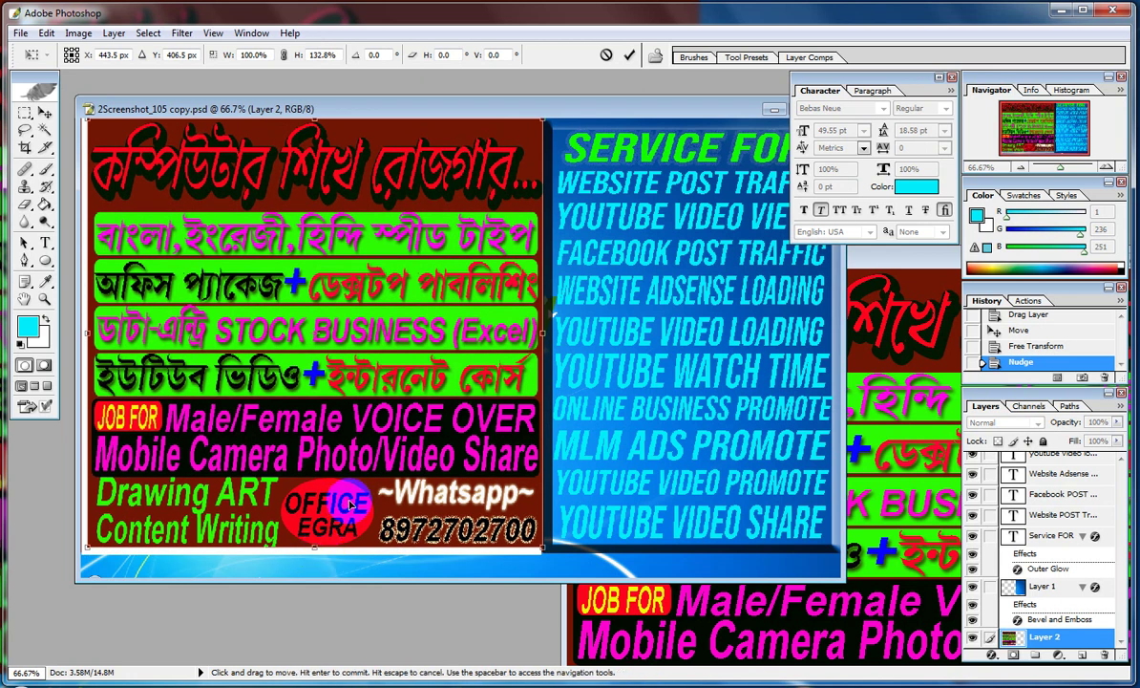
pyautogui.press('Return')
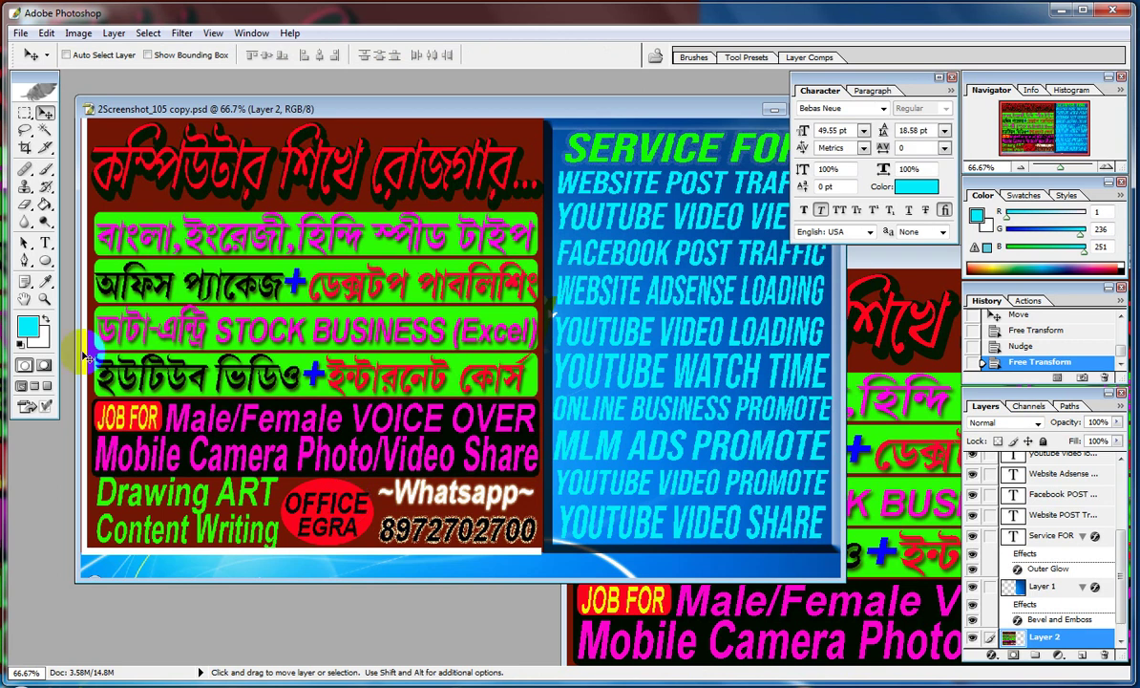
pyautogui.click(132, 379)
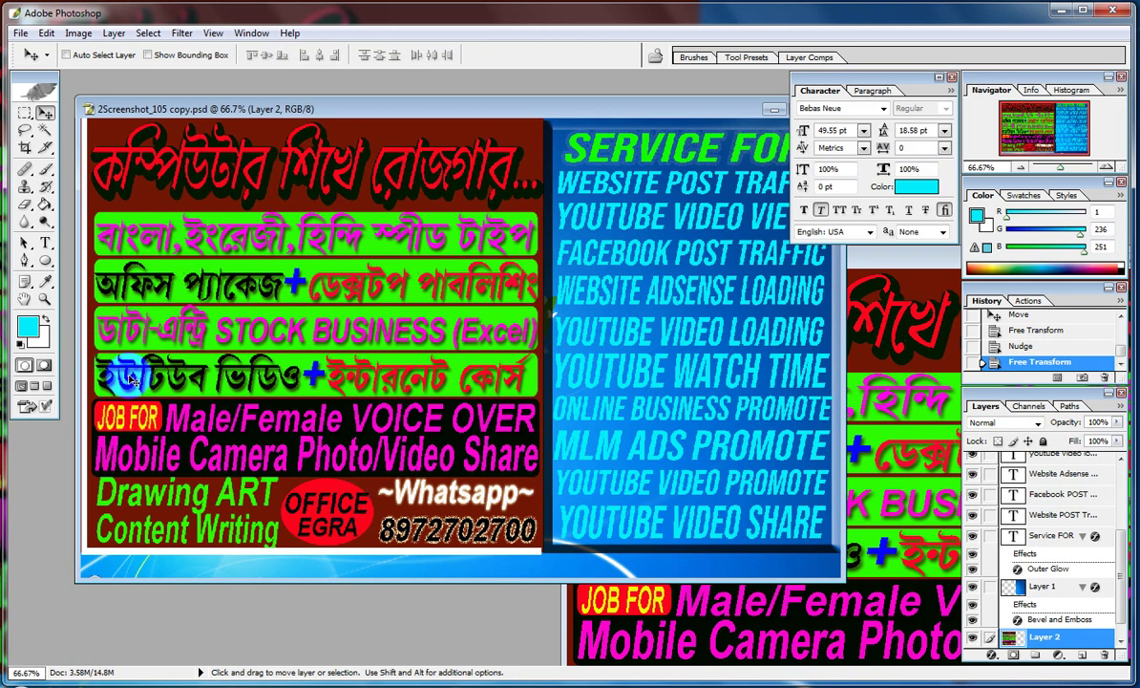
# Step: Fill the uncovered margins around the Layer 2 artwork with cyan using the Paint Bucket, and refill them in near-black (RGB 0, 8, 8)
pyautogui.click(43, 211)
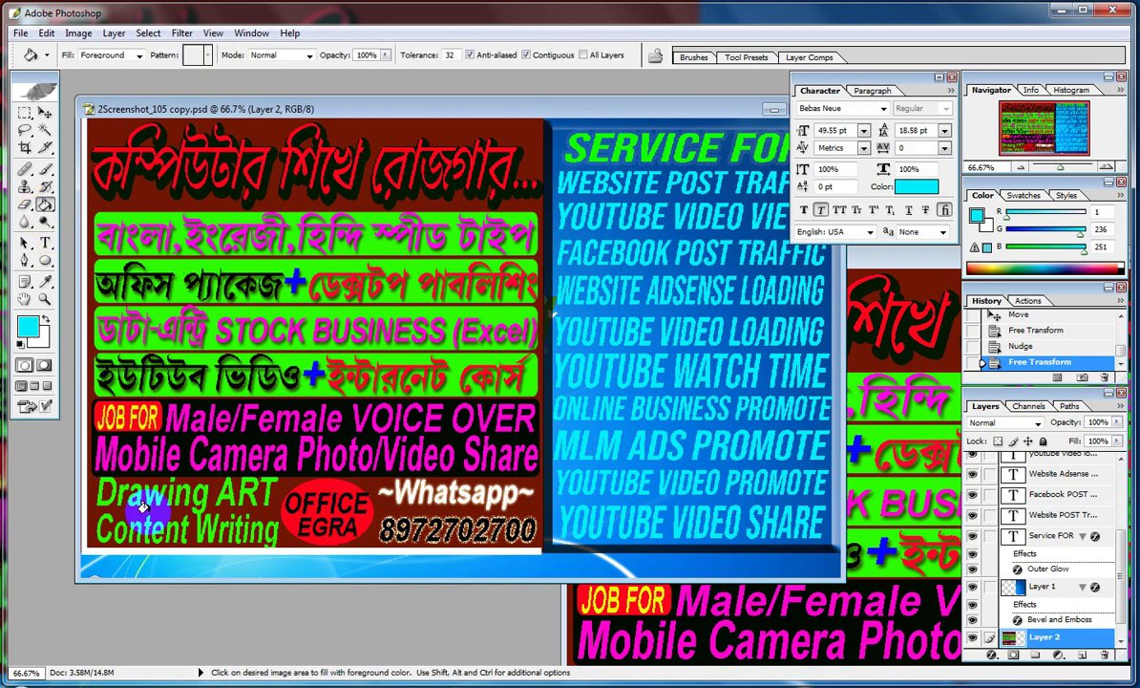
pyautogui.click(117, 549)
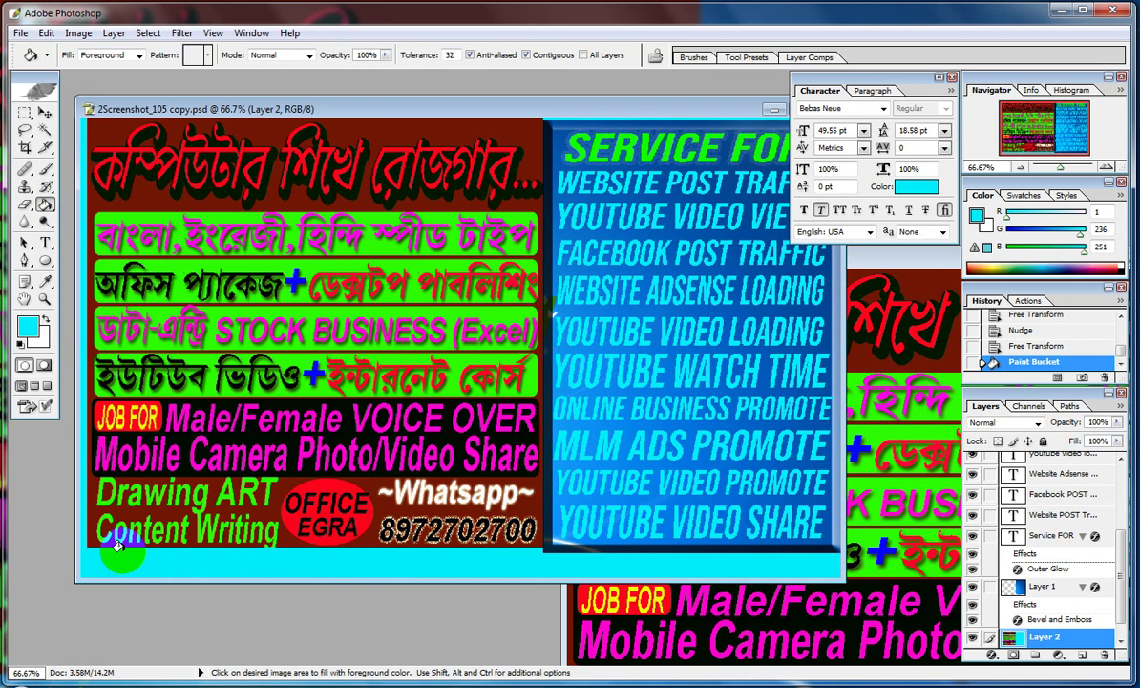
pyautogui.click(27, 327)
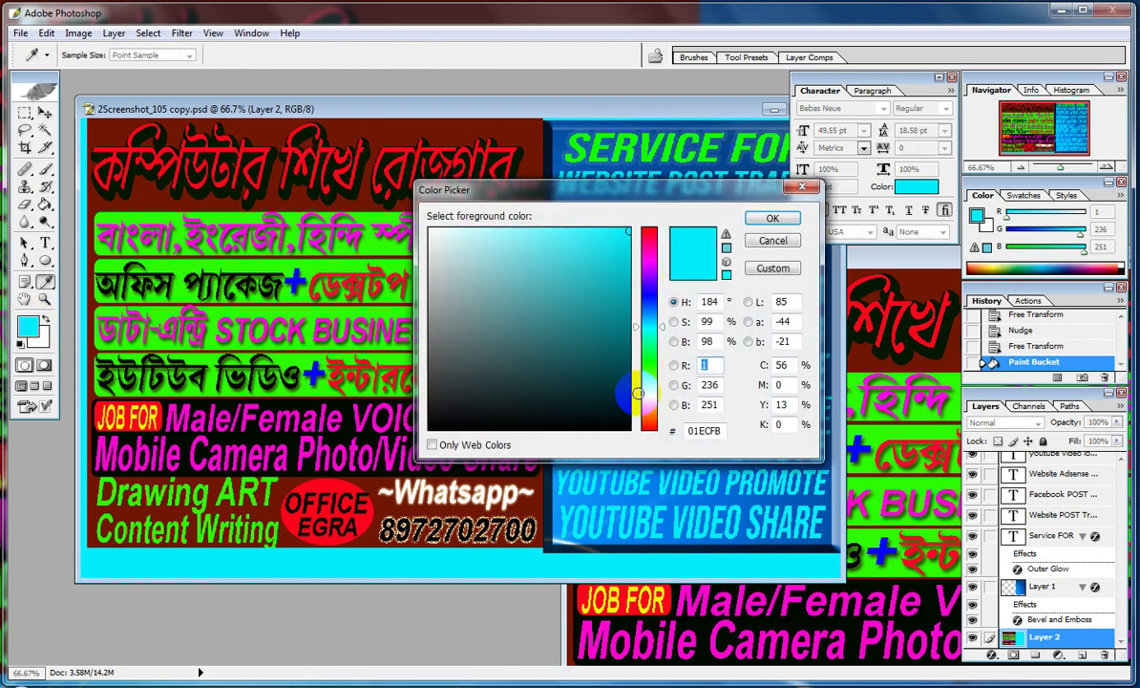
pyautogui.click(626, 423)
pyautogui.click(756, 221)
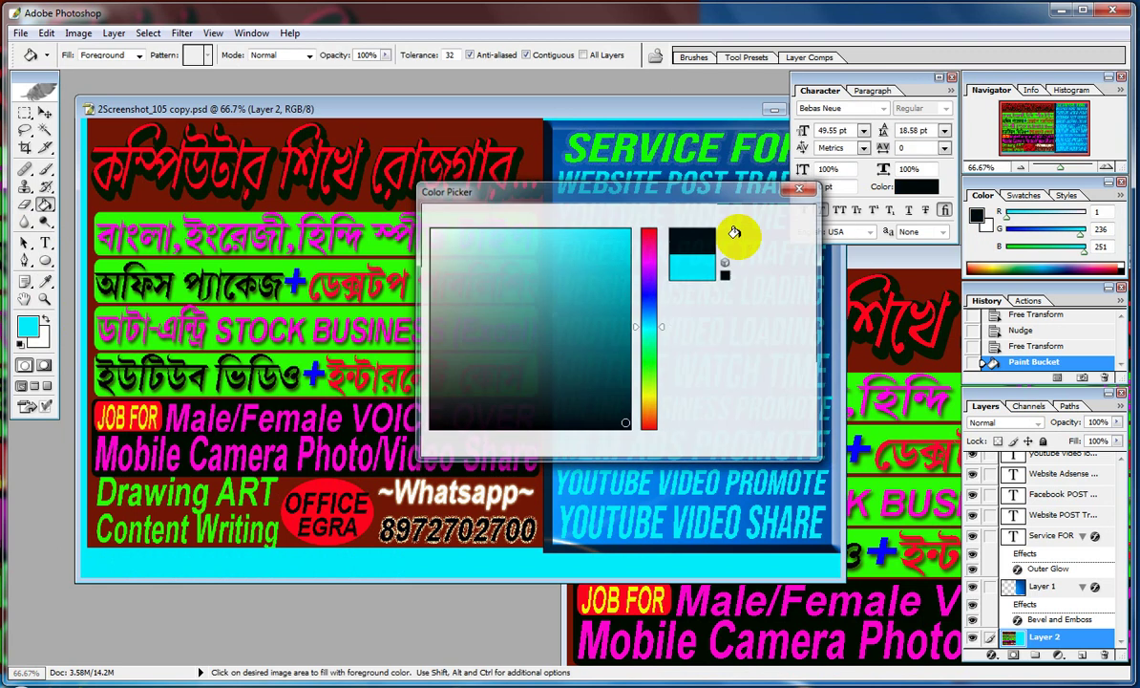
pyautogui.click(467, 546)
pyautogui.click(459, 554)
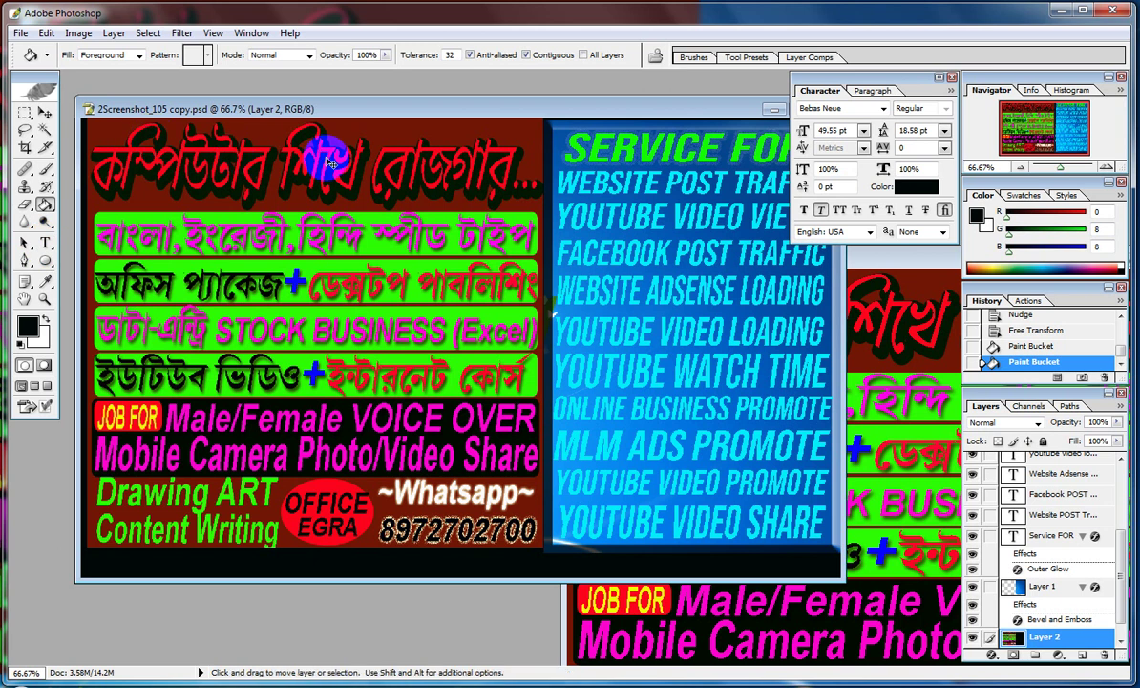
# Step: Save a JPEG copy of the advertisement to the desktop as "3Screenshot_105 copy.jpg"
pyautogui.click(20, 36)
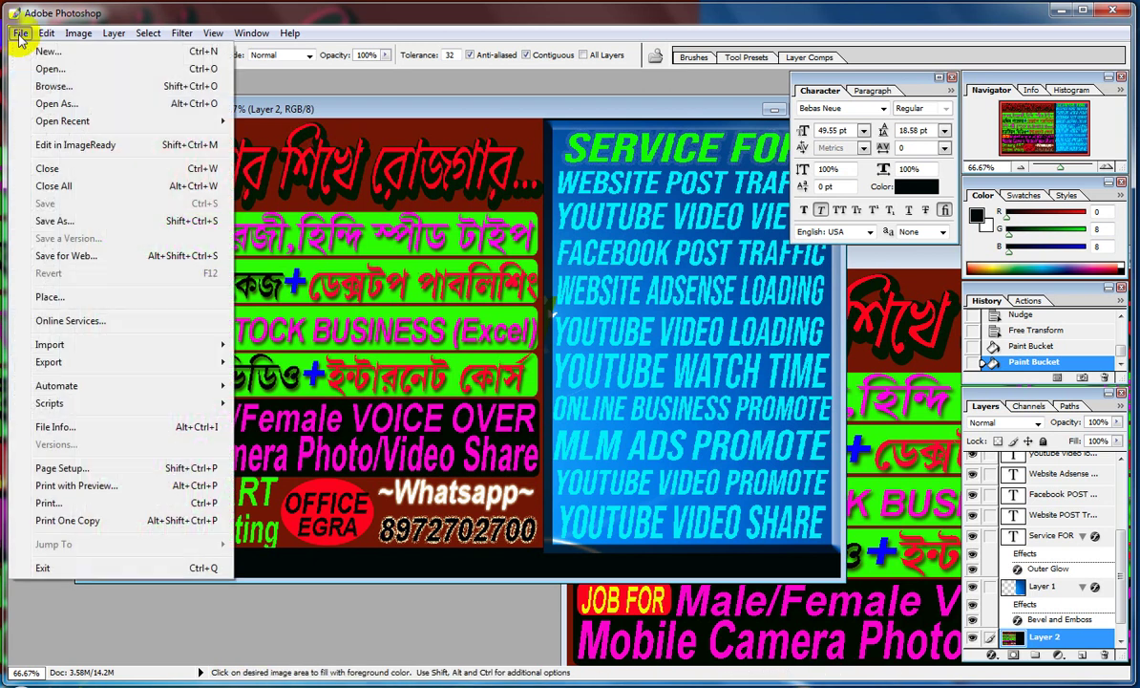
pyautogui.click(55, 221)
pyautogui.click(540, 373)
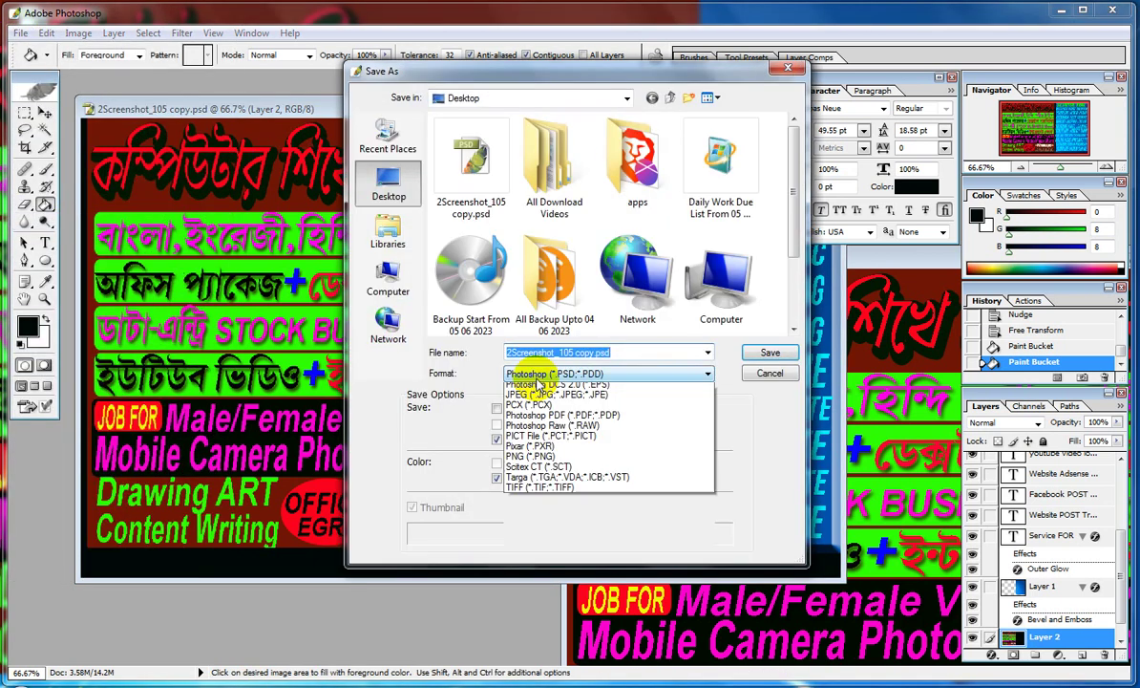
pyautogui.scroll(3, 540, 382)
pyautogui.click(524, 436)
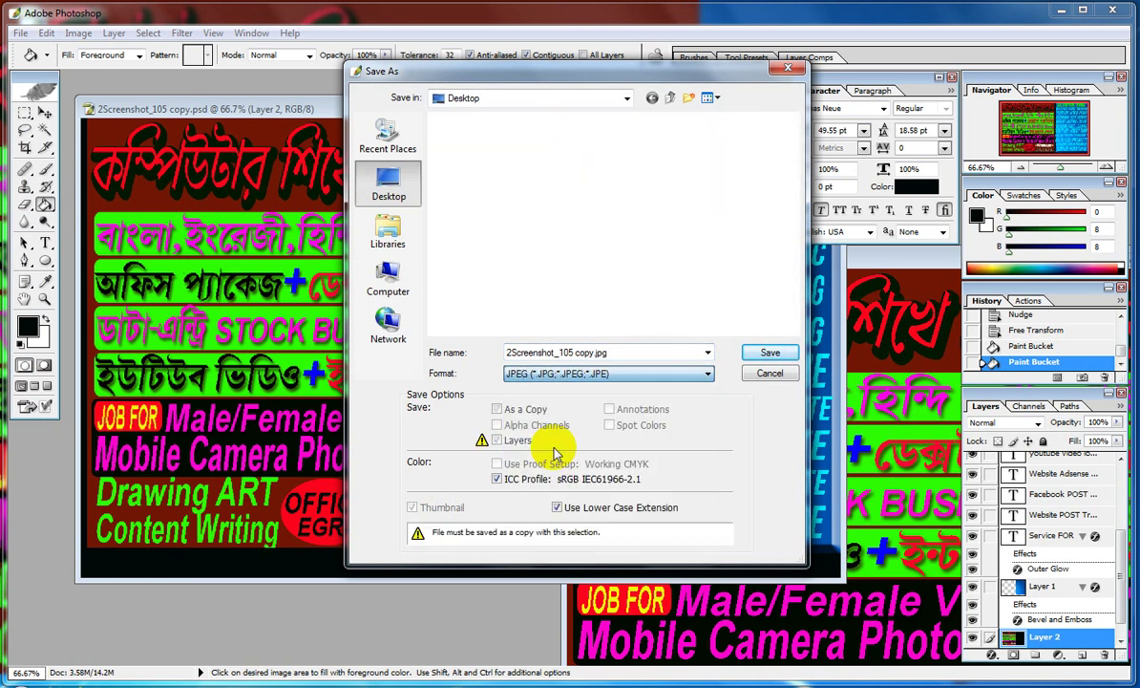
pyautogui.click(771, 353)
pyautogui.click(603, 201)
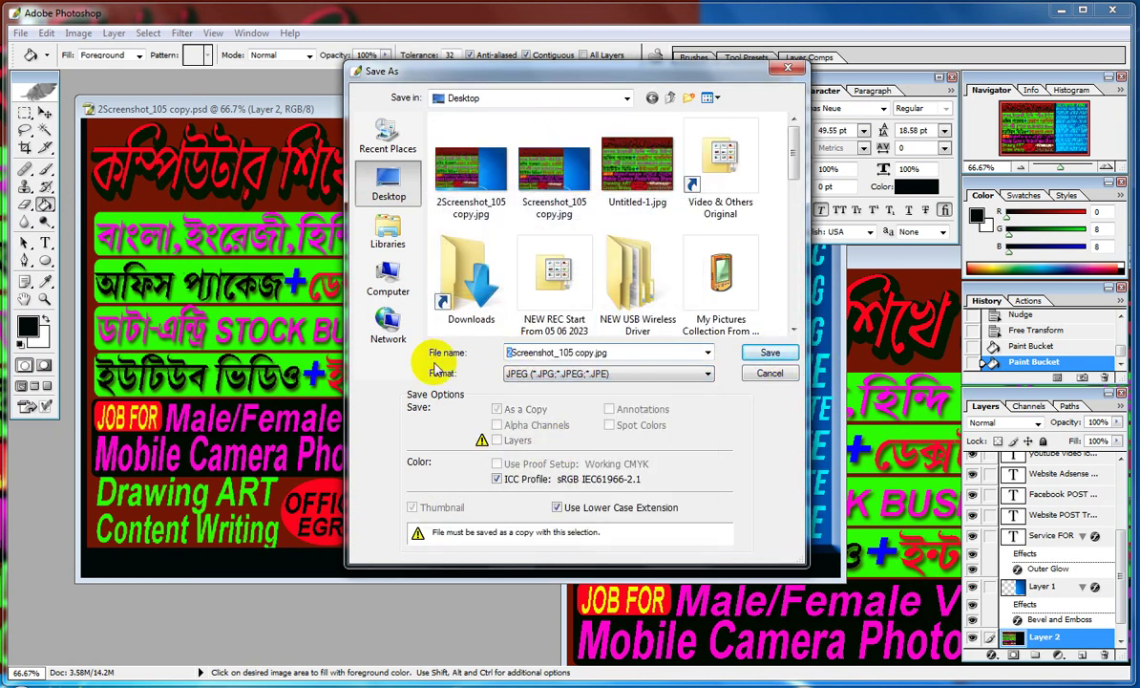
pyautogui.press('Return')
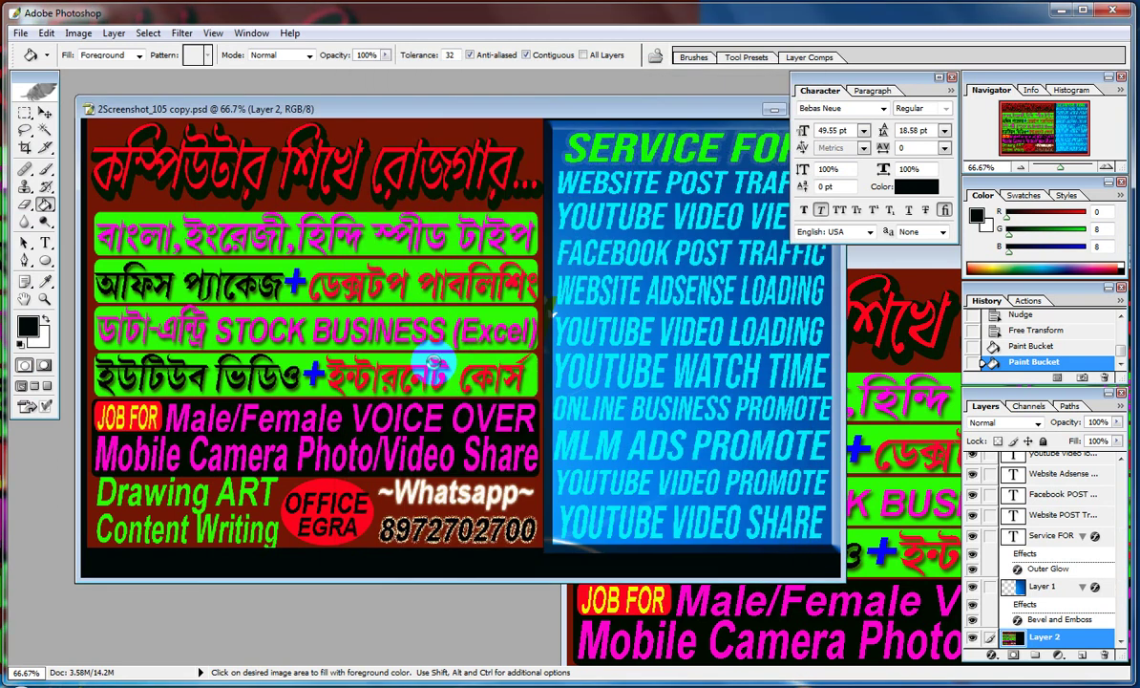
# Step: Minimize Photoshop and open the exported "3Screenshot_105 copy.jpg" from the desktop in Windows Photo Viewer
pyautogui.click(685, 242)
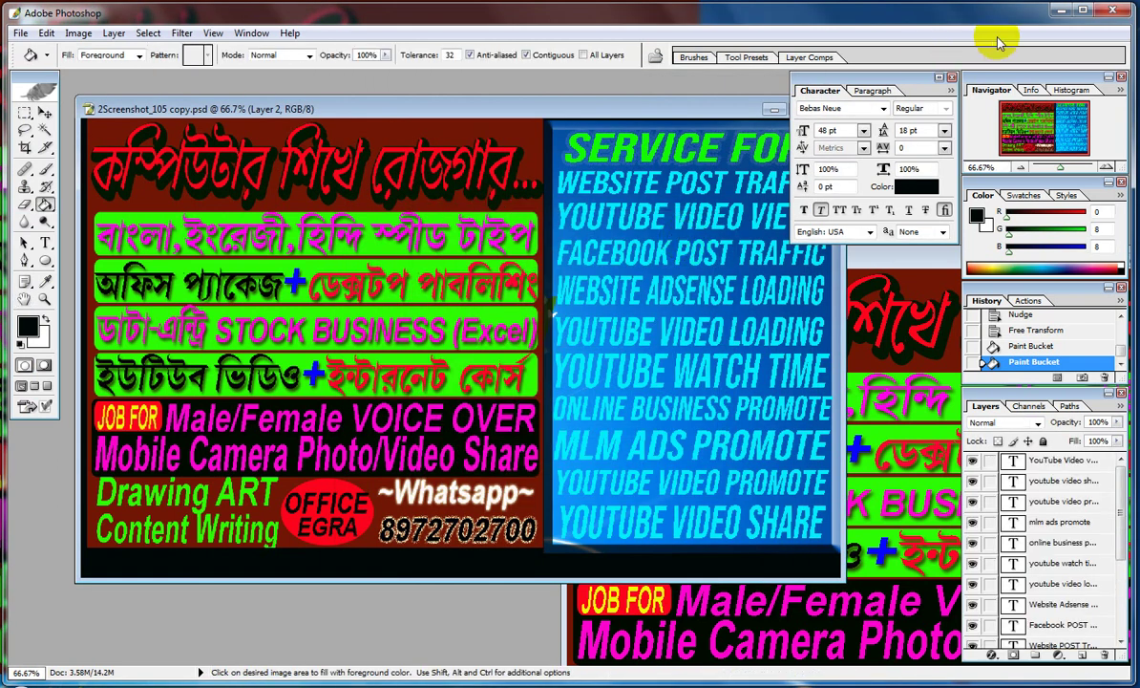
pyautogui.click(1060, 12)
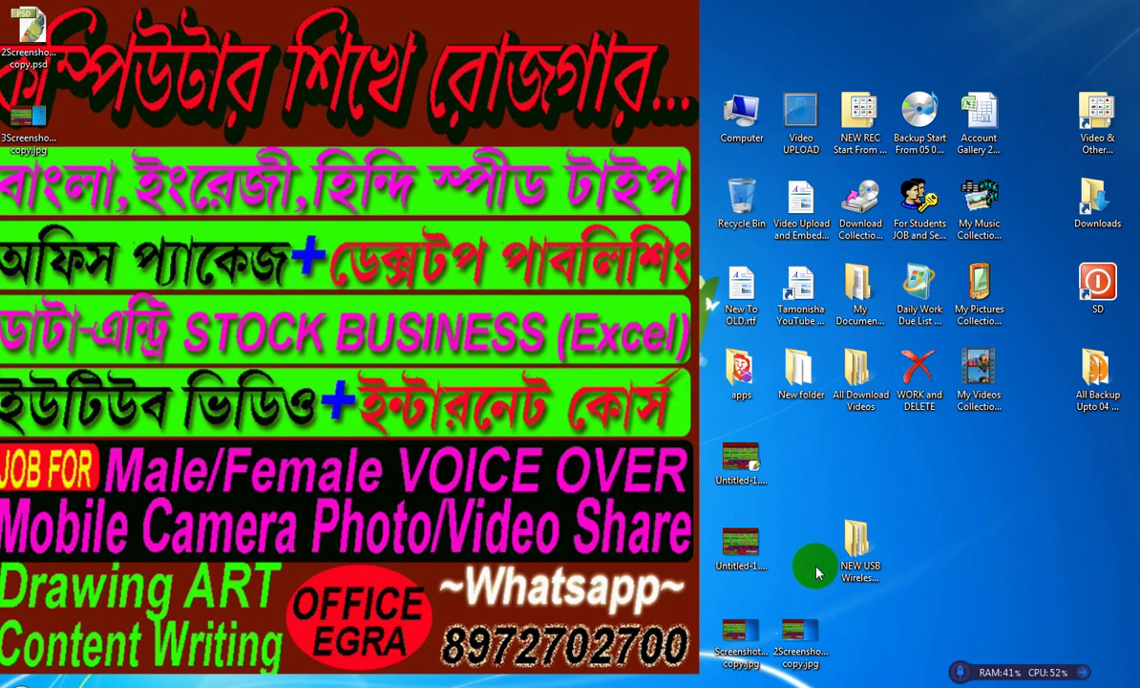
pyautogui.click(38, 120)
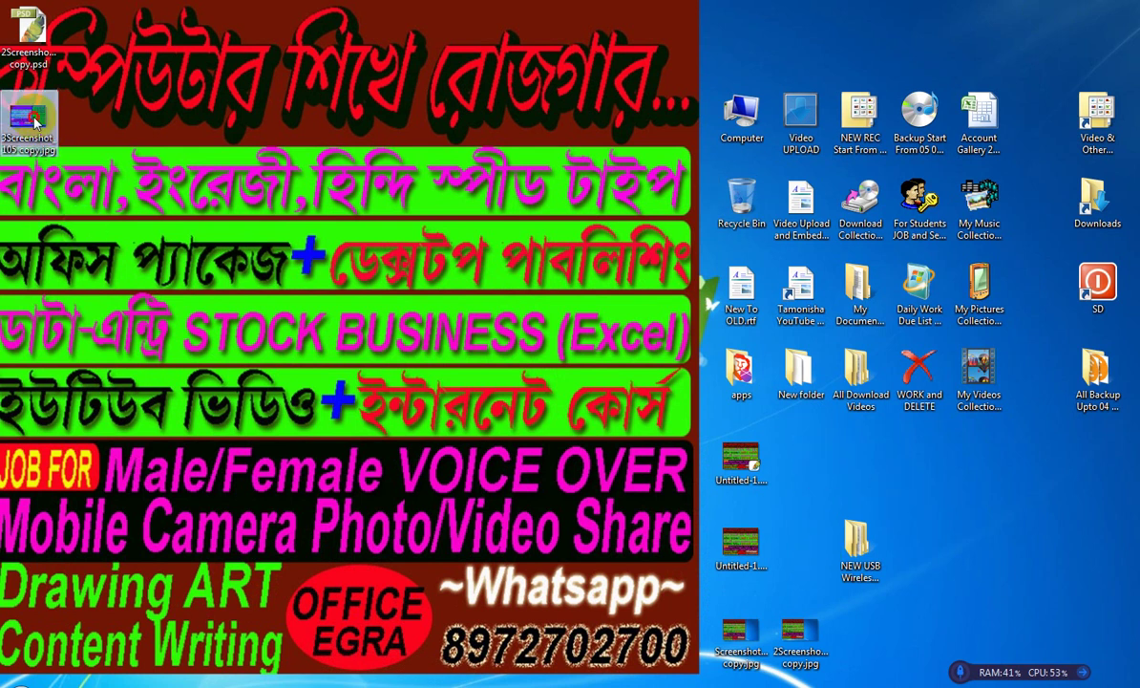
pyautogui.rightClick(35, 120)
pyautogui.moveTo(146, 336)
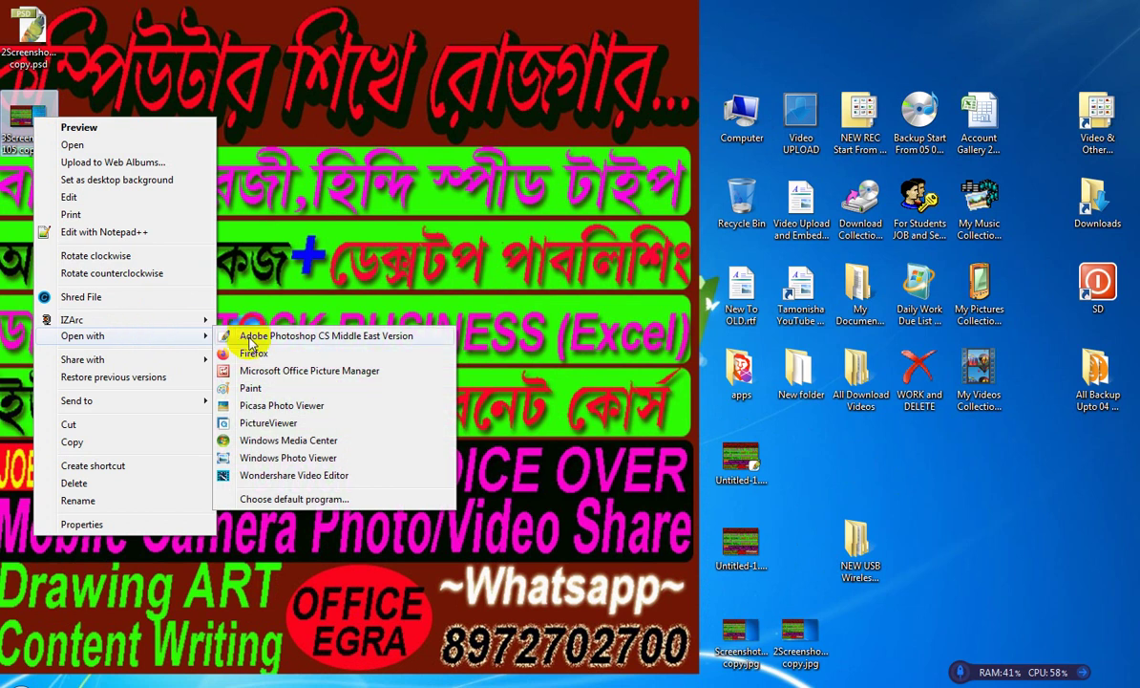
pyautogui.click(291, 458)
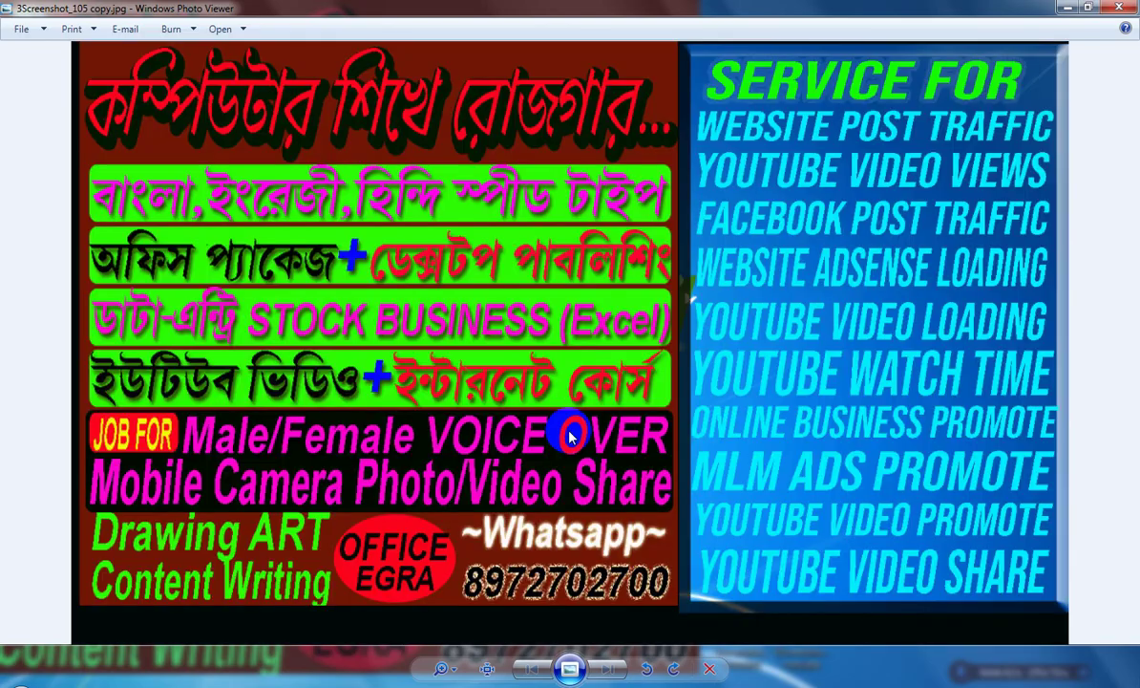
# Step: Set the displayed advertisement image as the desktop background and minimize the photo viewer
pyautogui.rightClick(464, 308)
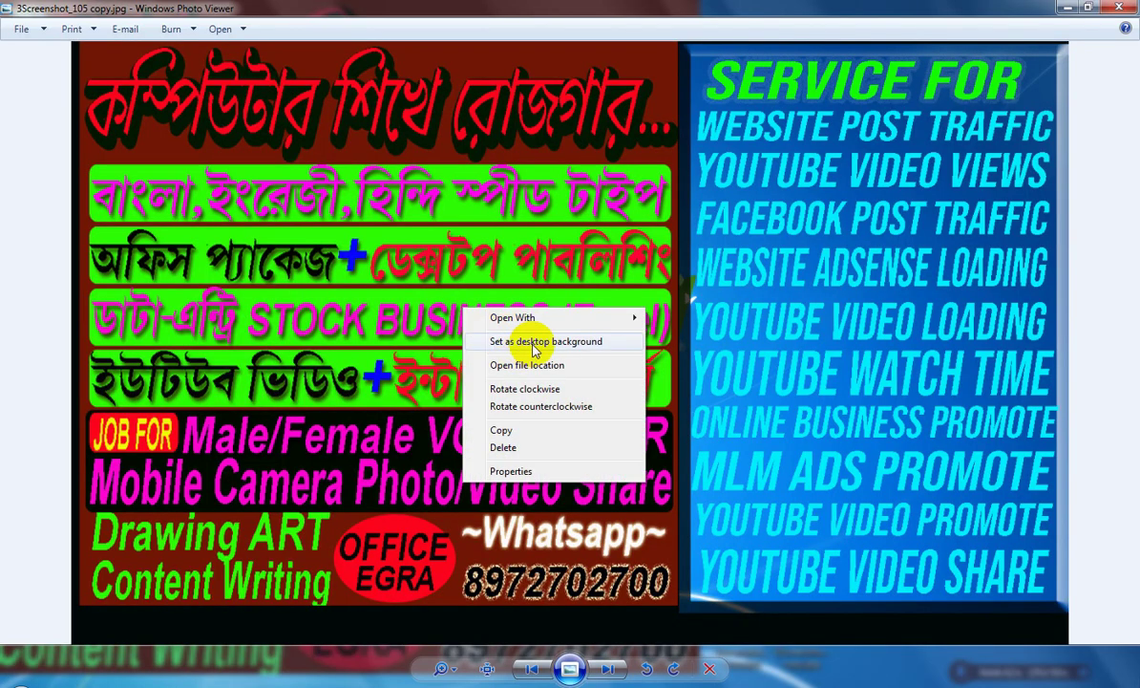
pyautogui.click(535, 344)
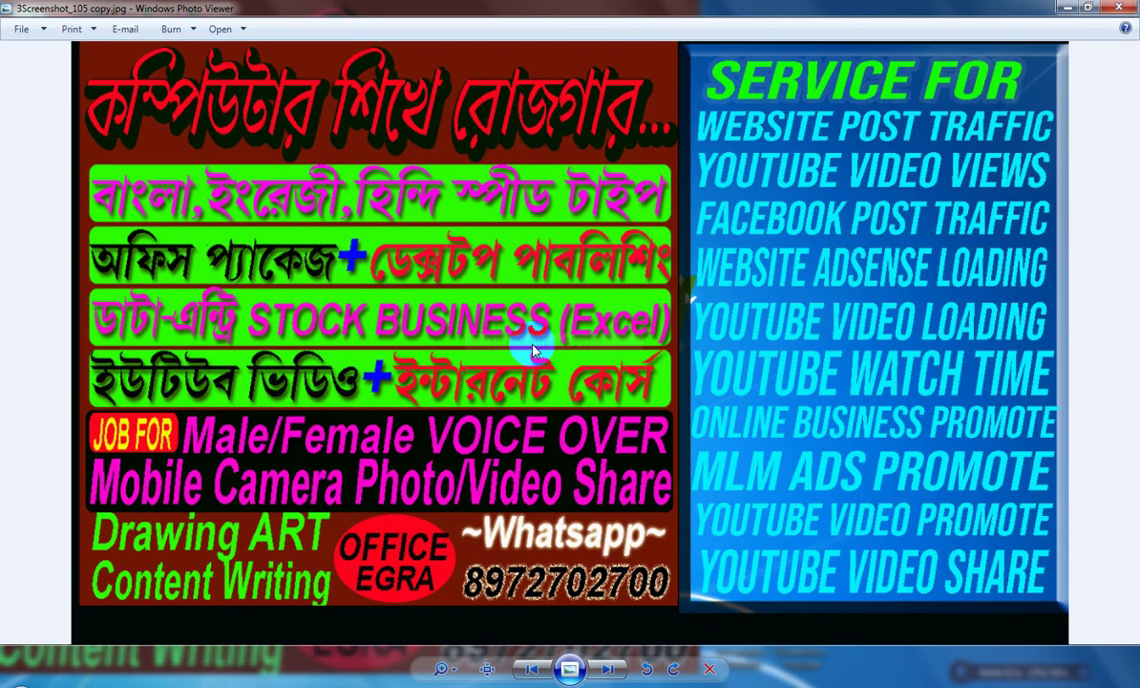
pyautogui.click(1067, 9)
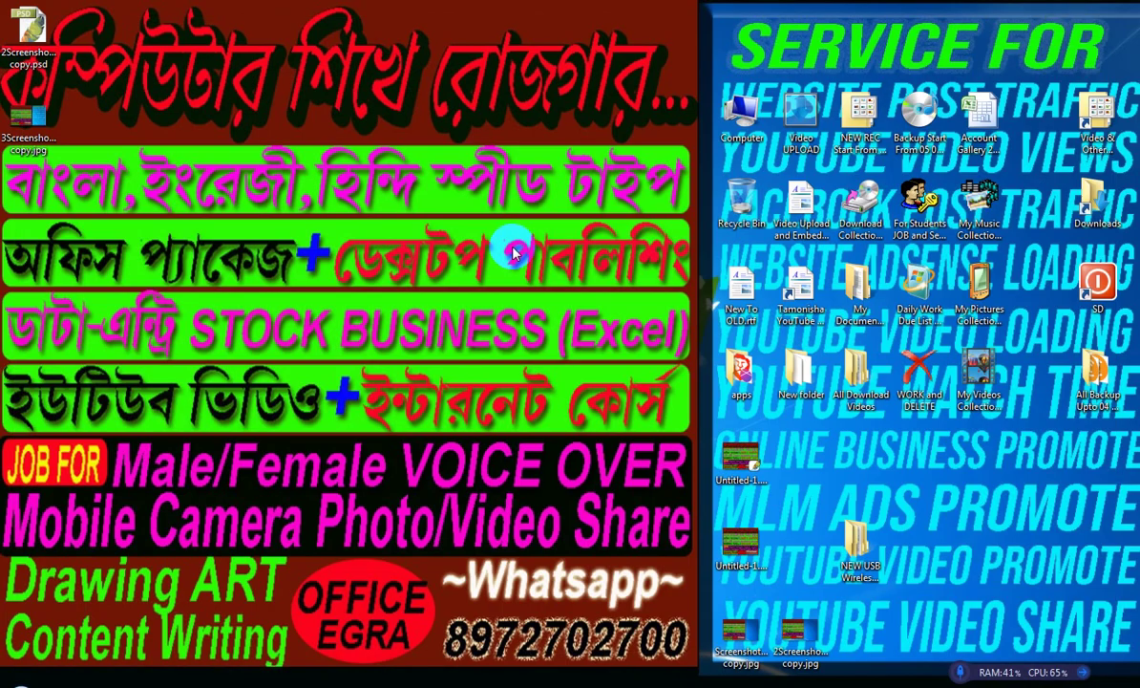
# Step: Hide the desktop icons so that only the new advertisement wallpaper shows
pyautogui.rightClick(375, 222)
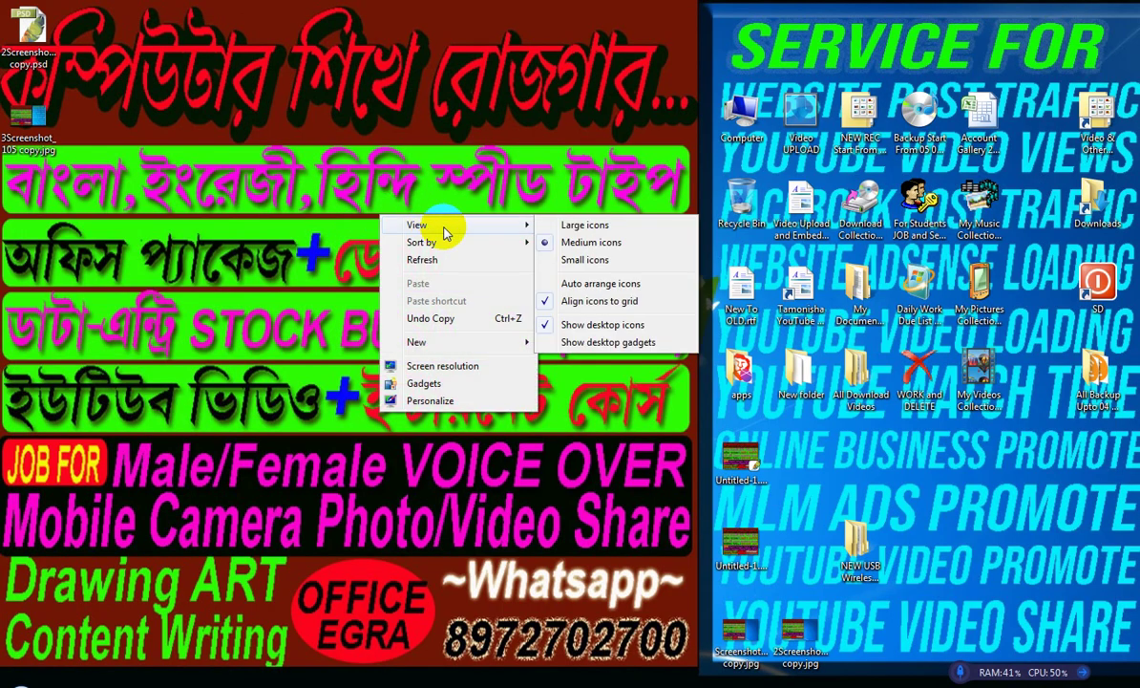
pyautogui.click(445, 261)
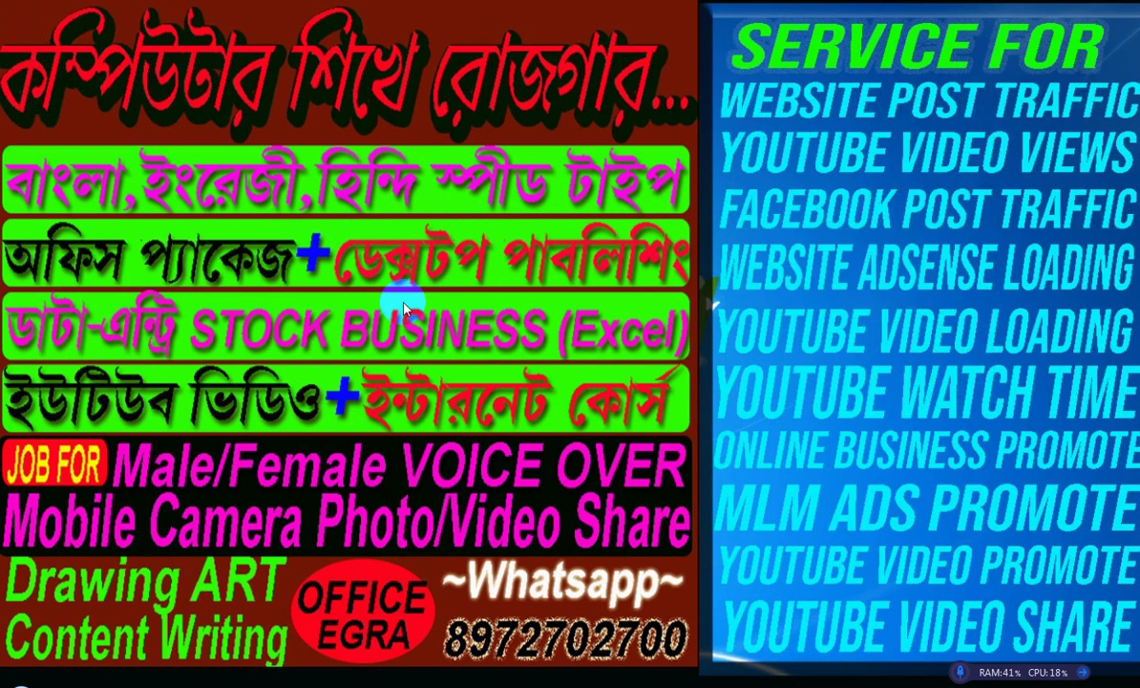
pyautogui.rightClick(304, 208)
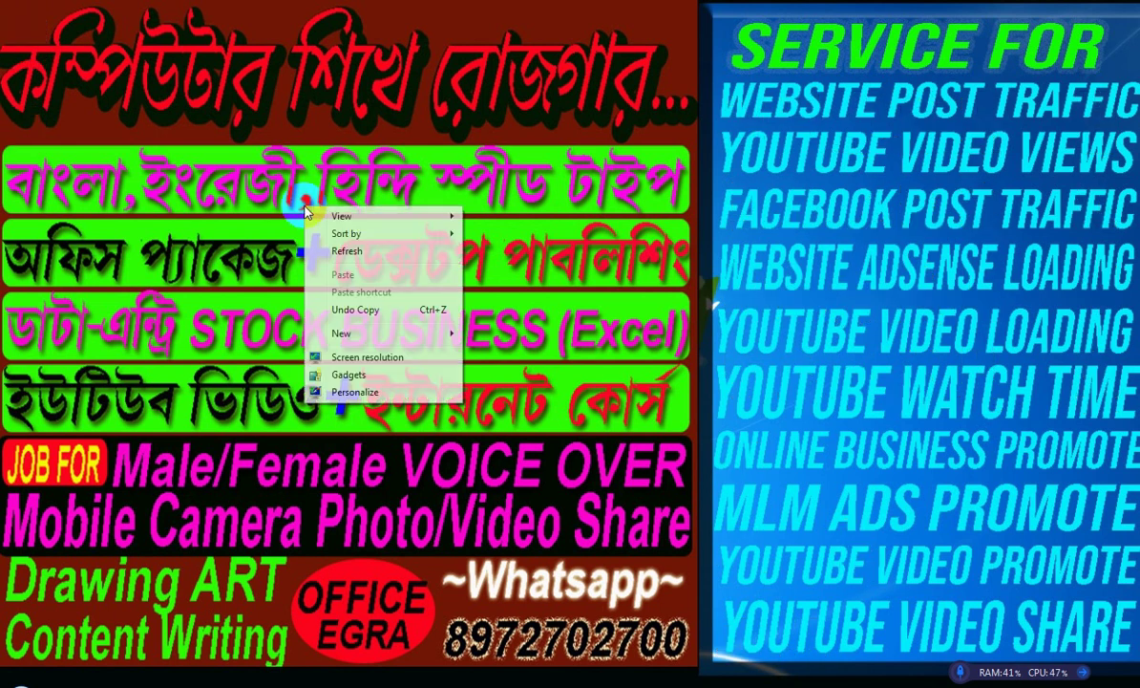